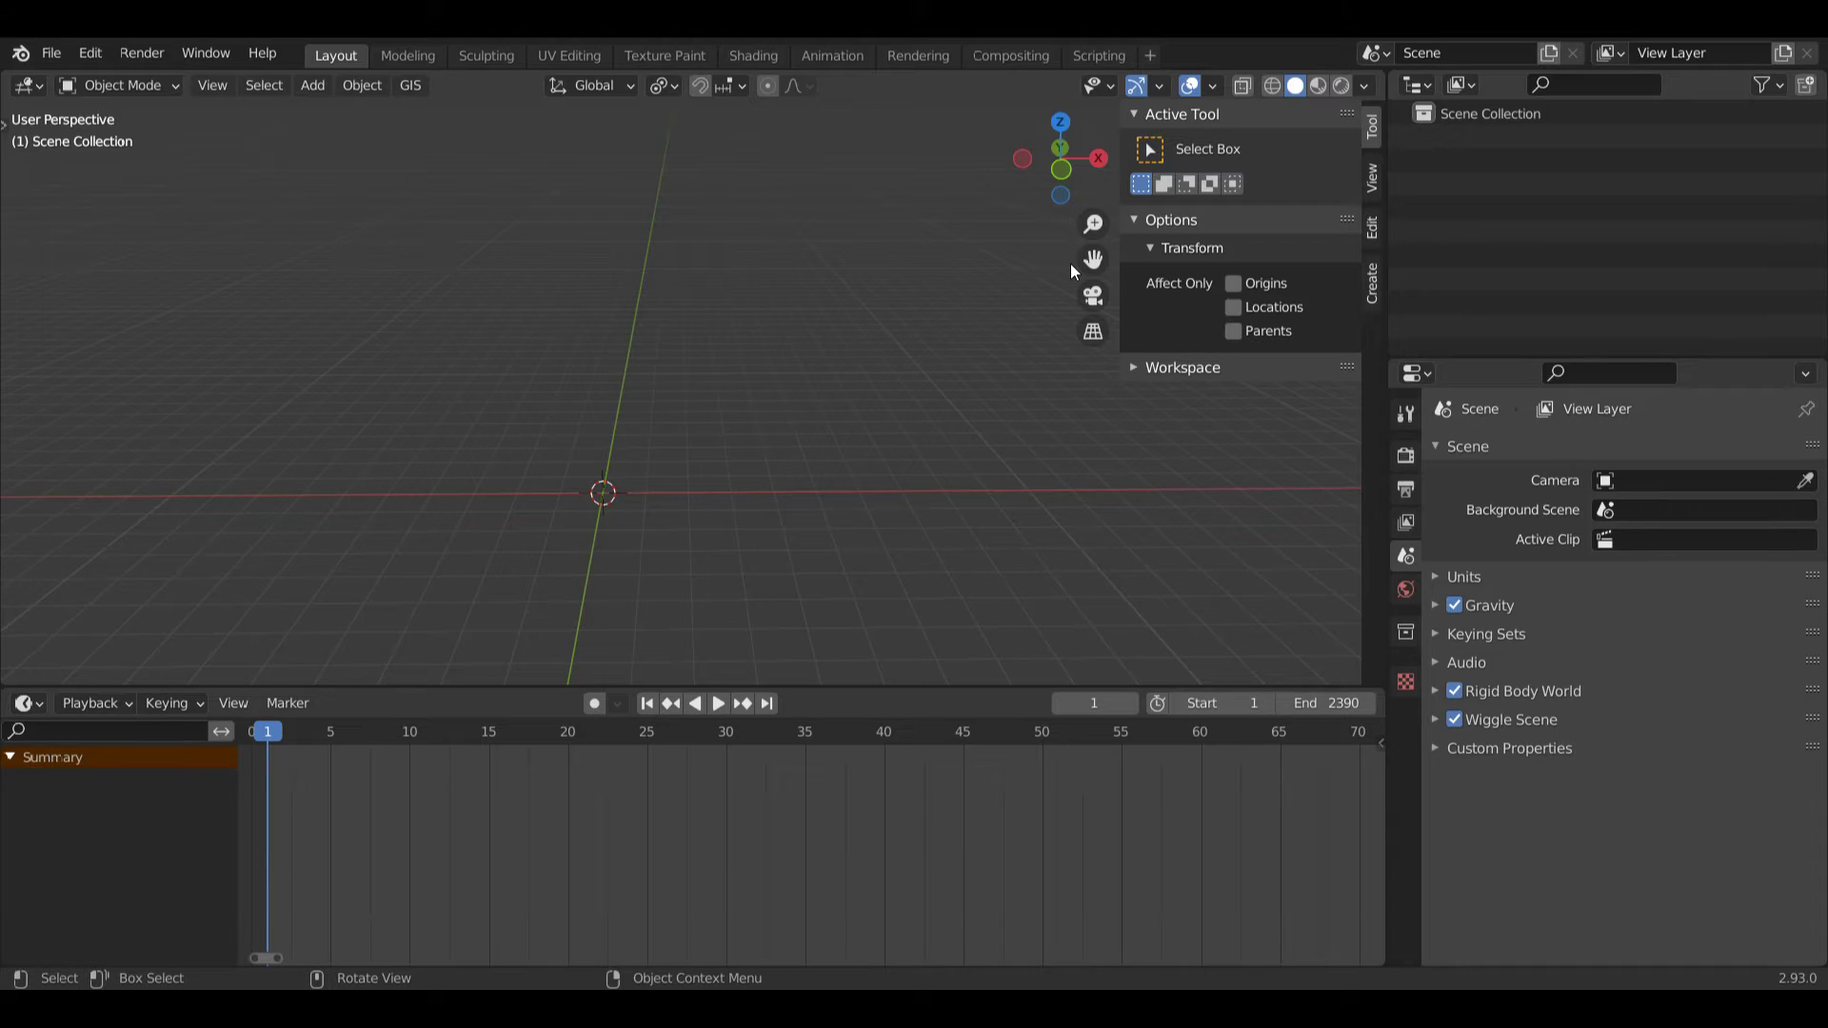
Step: Add a cube mesh at the world origin and give it an Array modifier
key("shift+a")
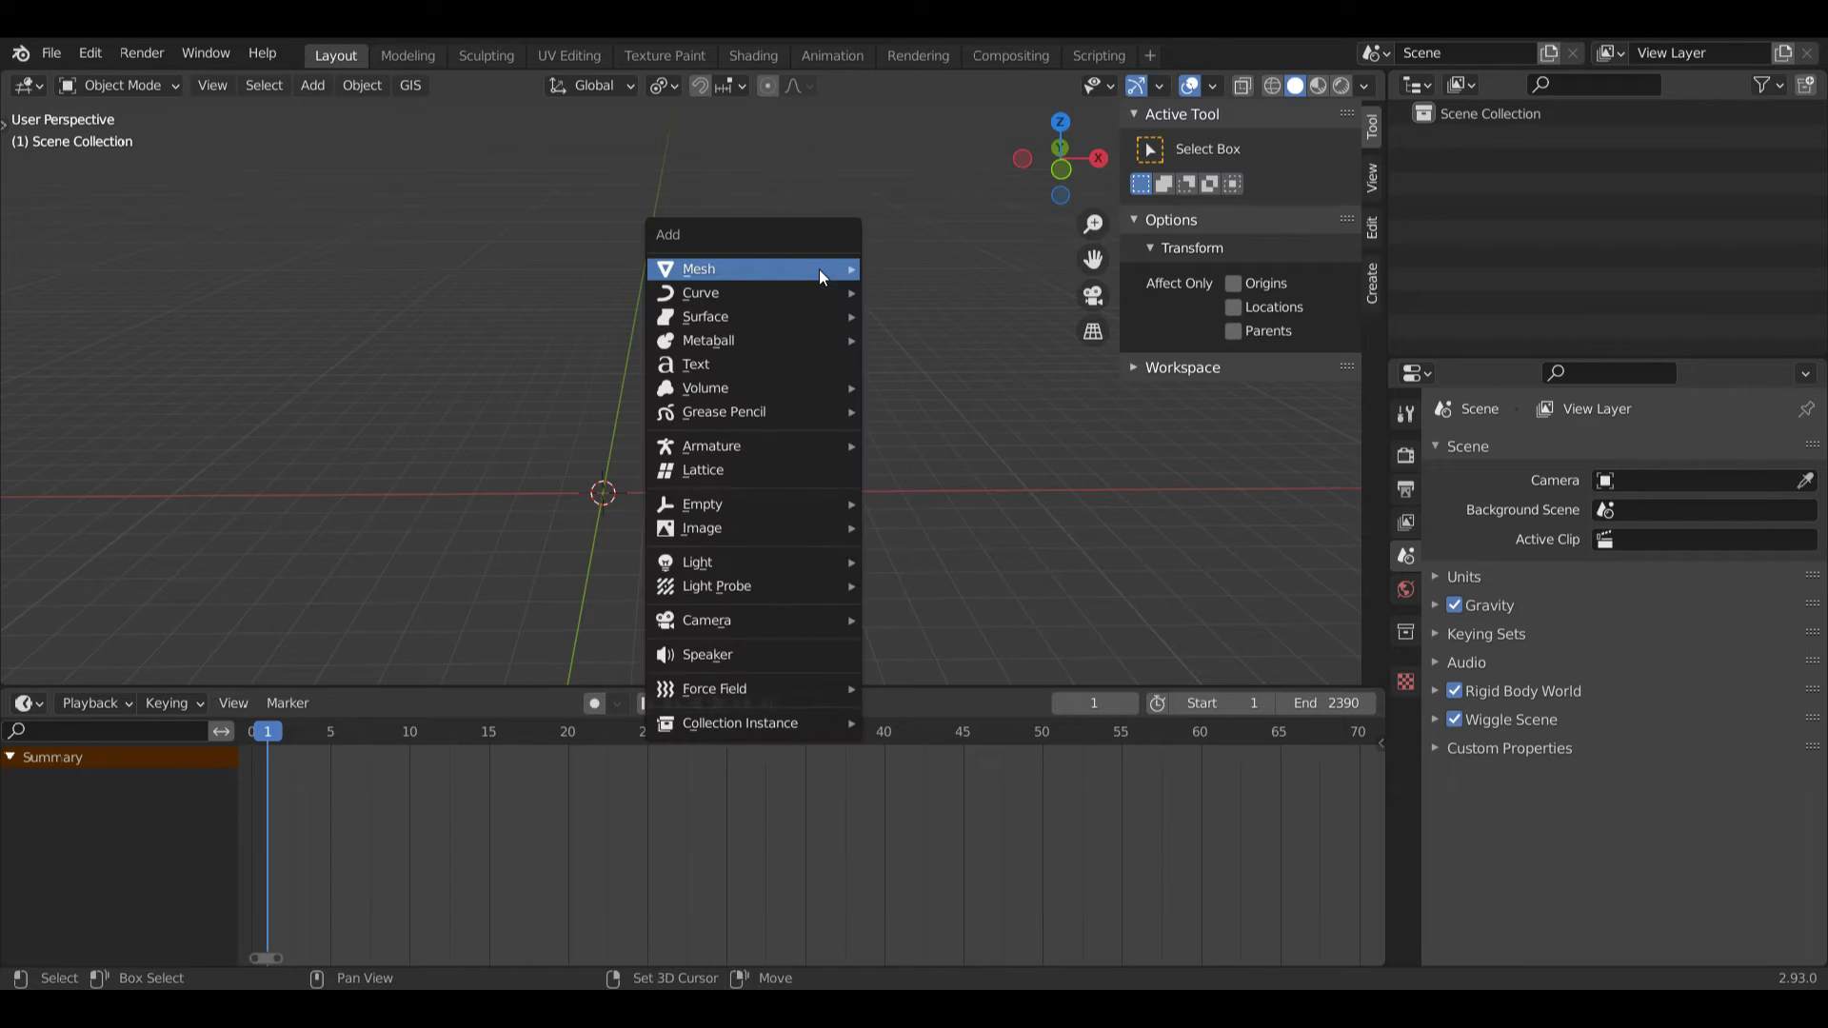
mouse_move(819, 270)
left_click(920, 297)
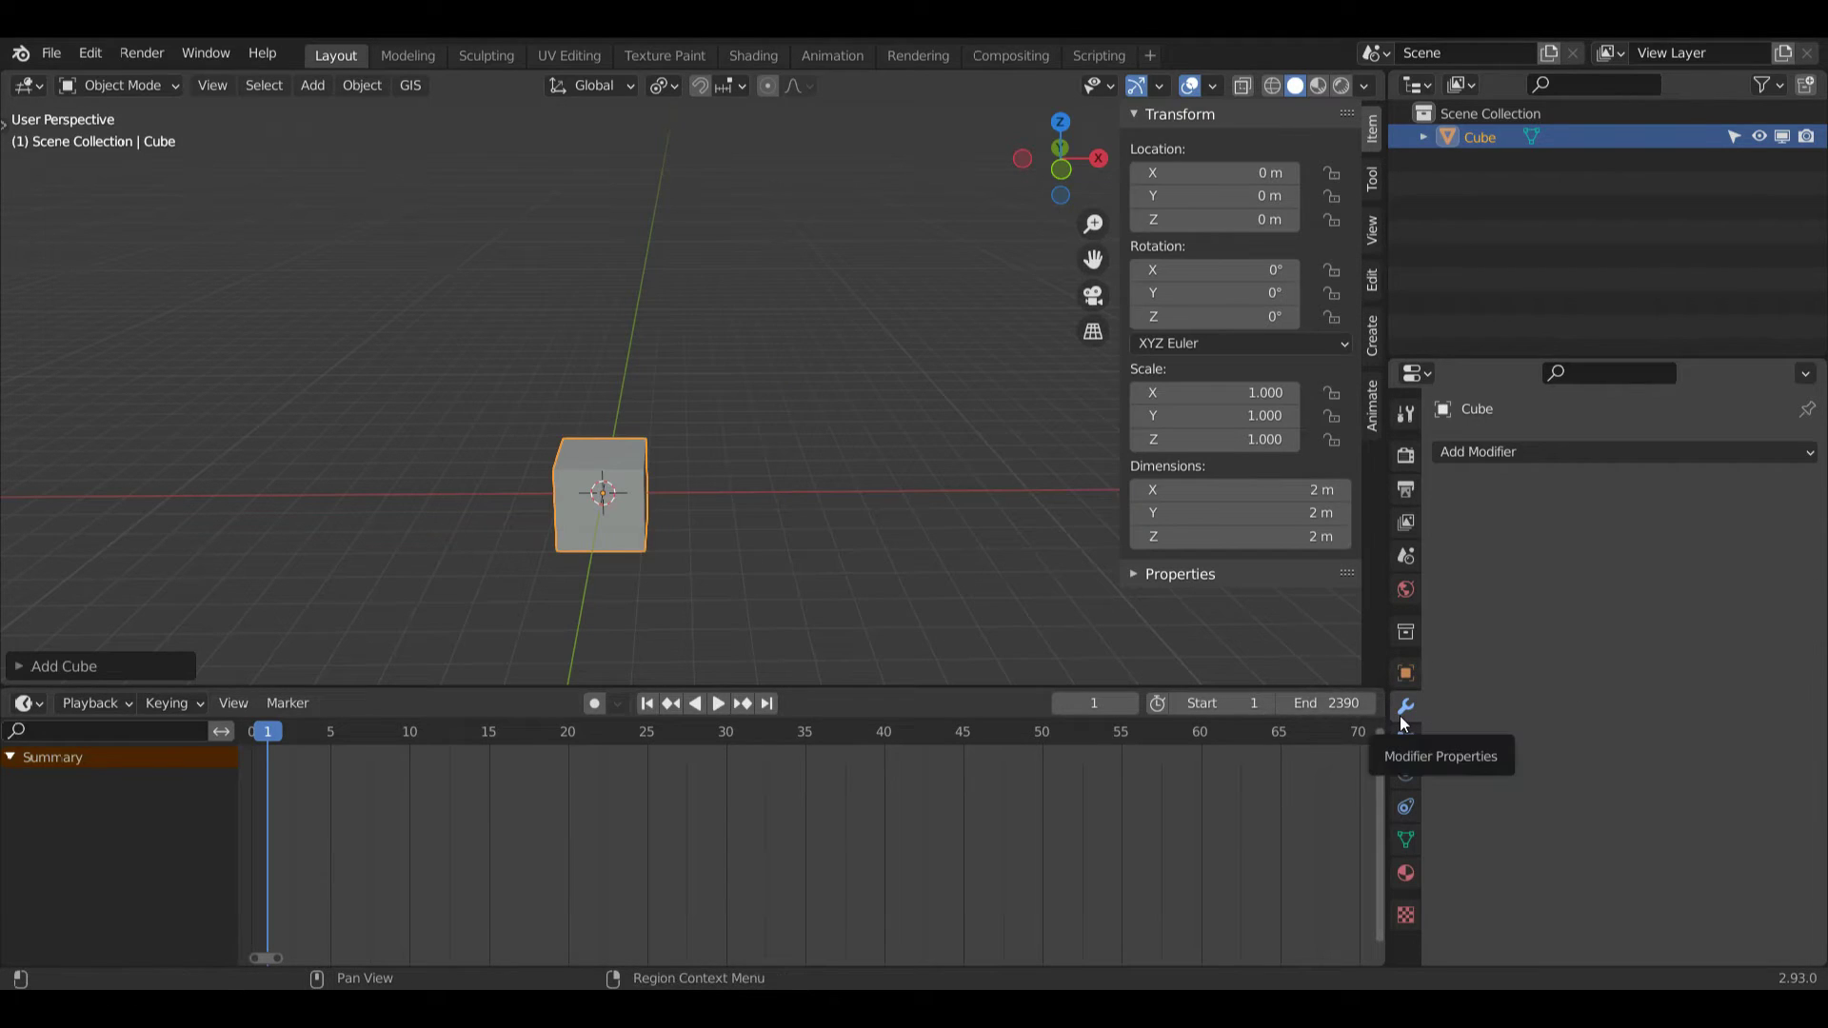
left_click(1544, 453)
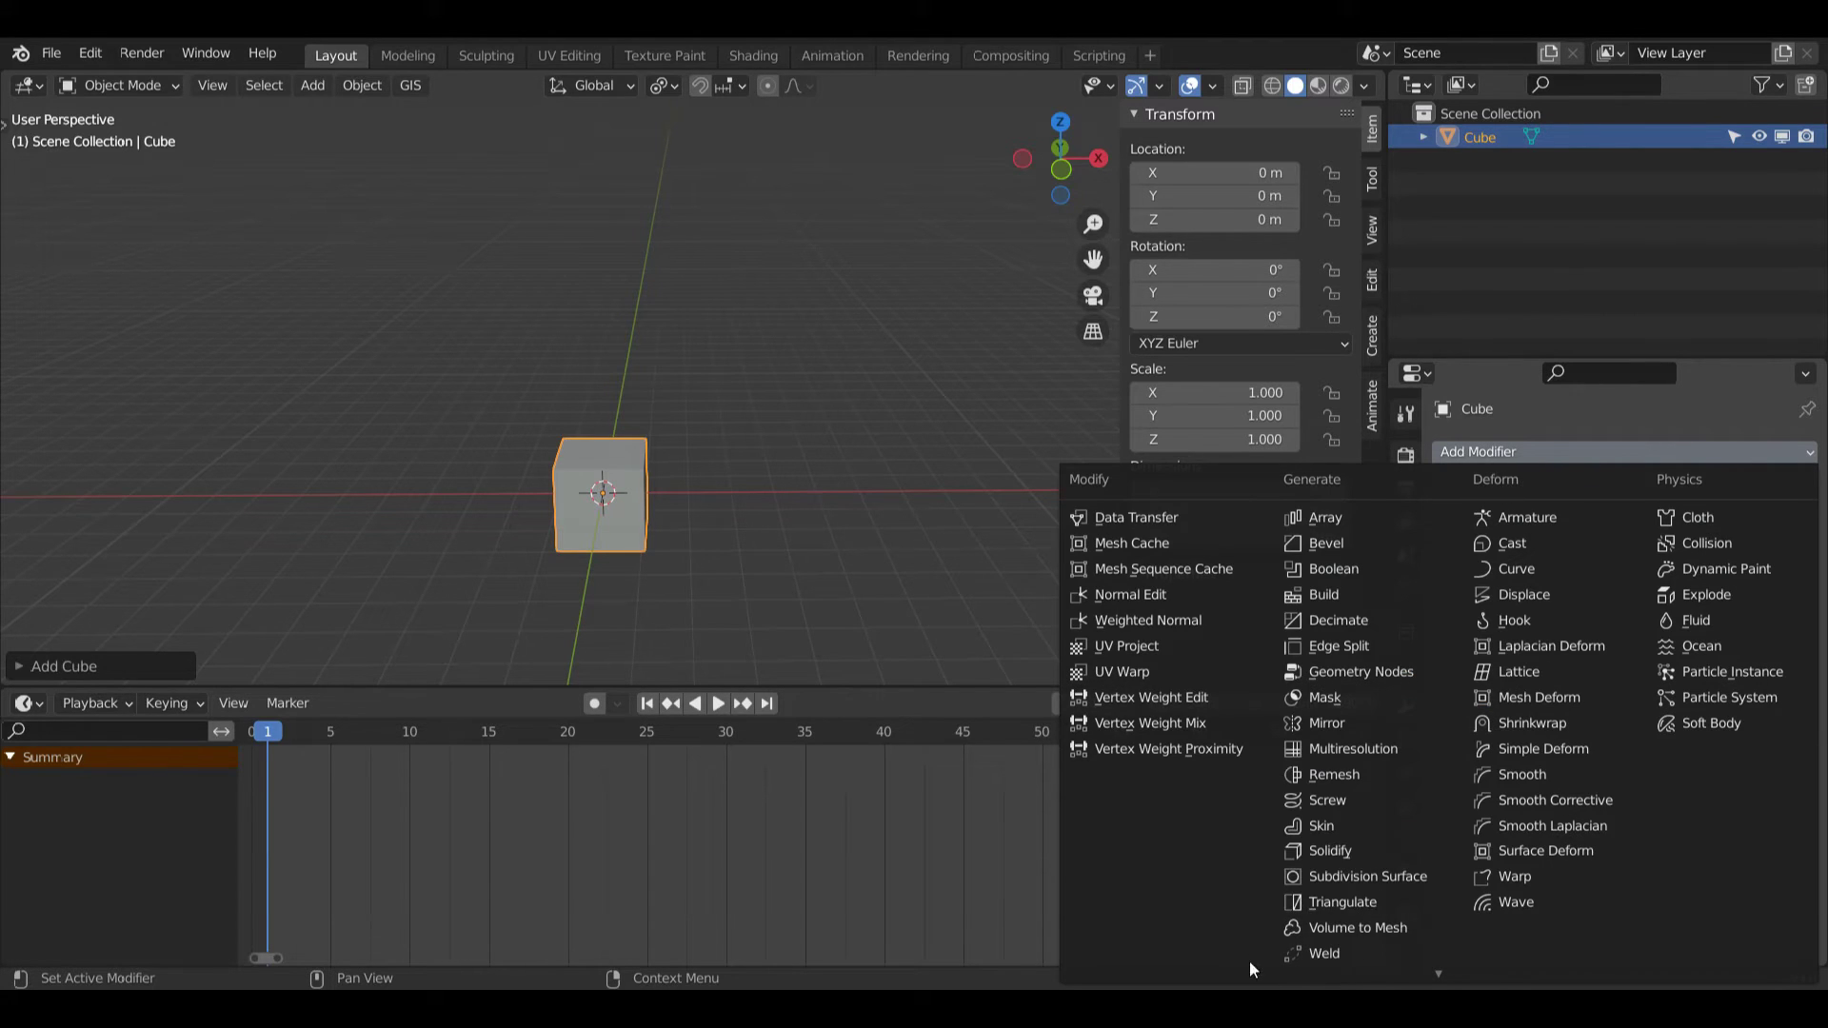
left_click(1340, 523)
Step: Set the cube array's count to 8
mouse_move(1056, 173)
left_mouse_down()
mouse_move(1057, 129)
mouse_move(1060, 192)
mouse_move(1120, 208)
mouse_move(1096, 162)
mouse_move(1036, 162)
mouse_move(1057, 179)
left_mouse_up()
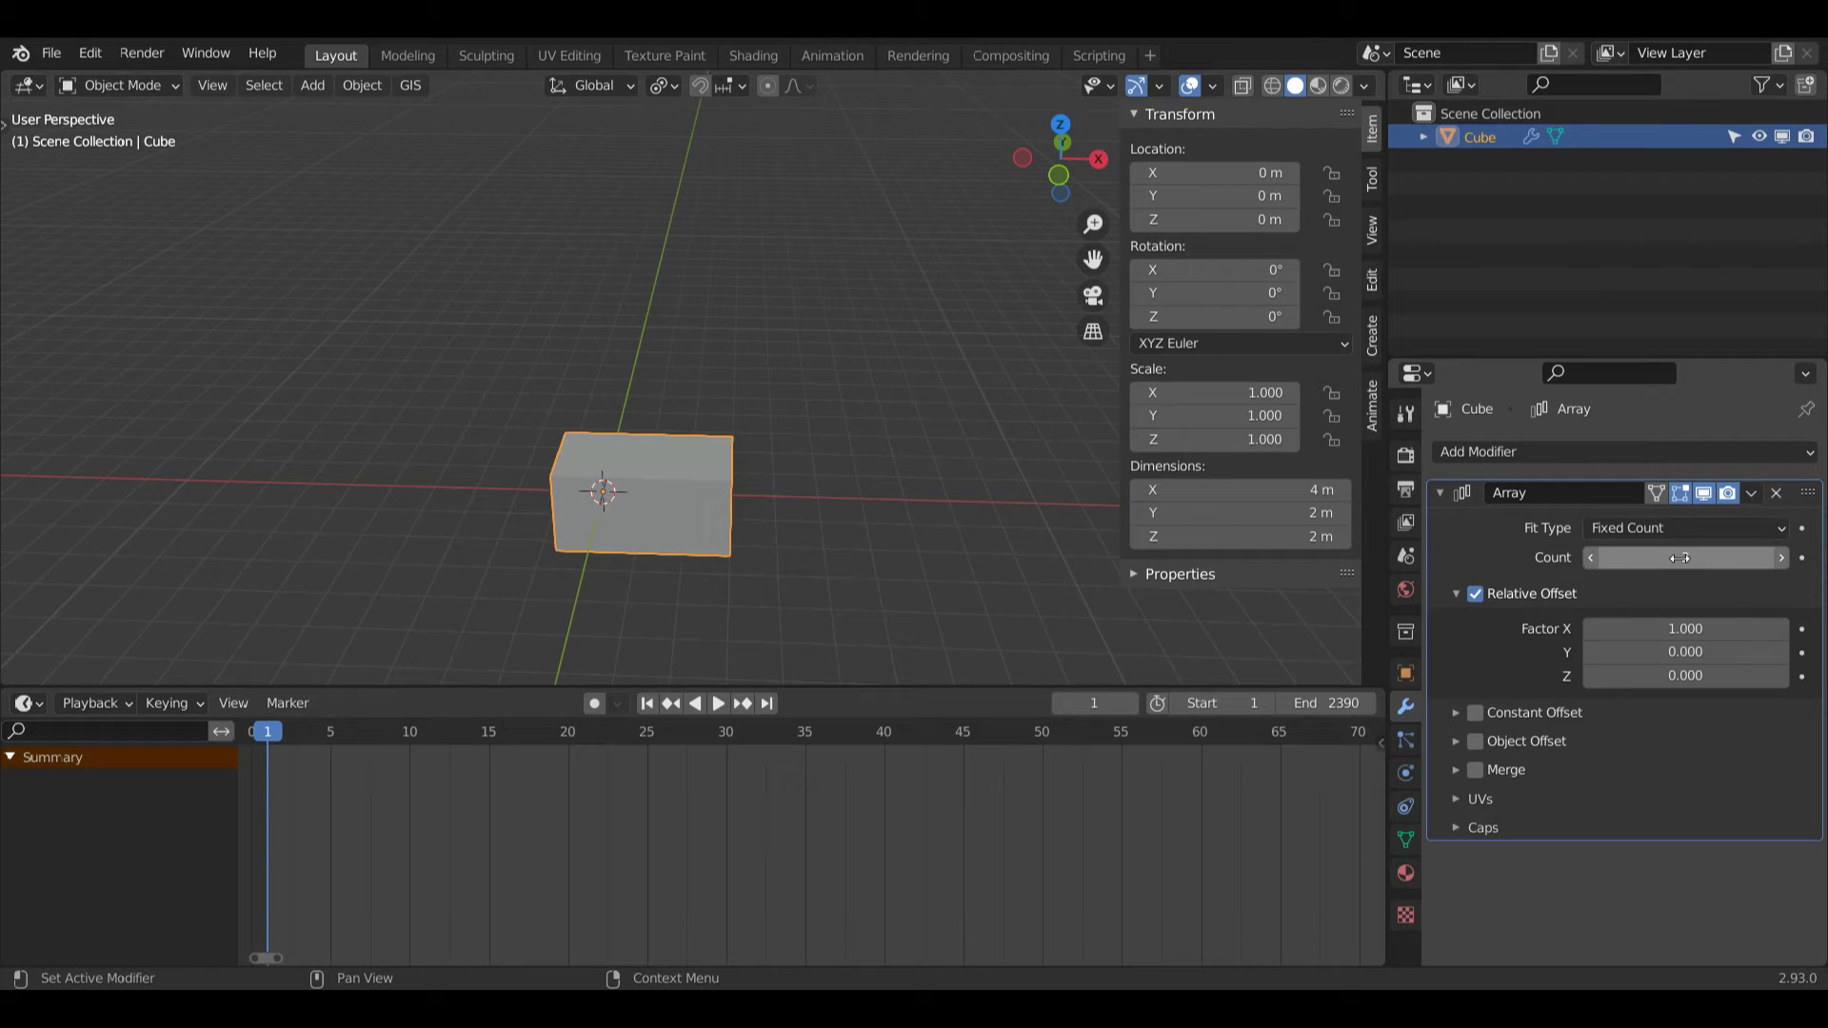
left_click(1782, 558)
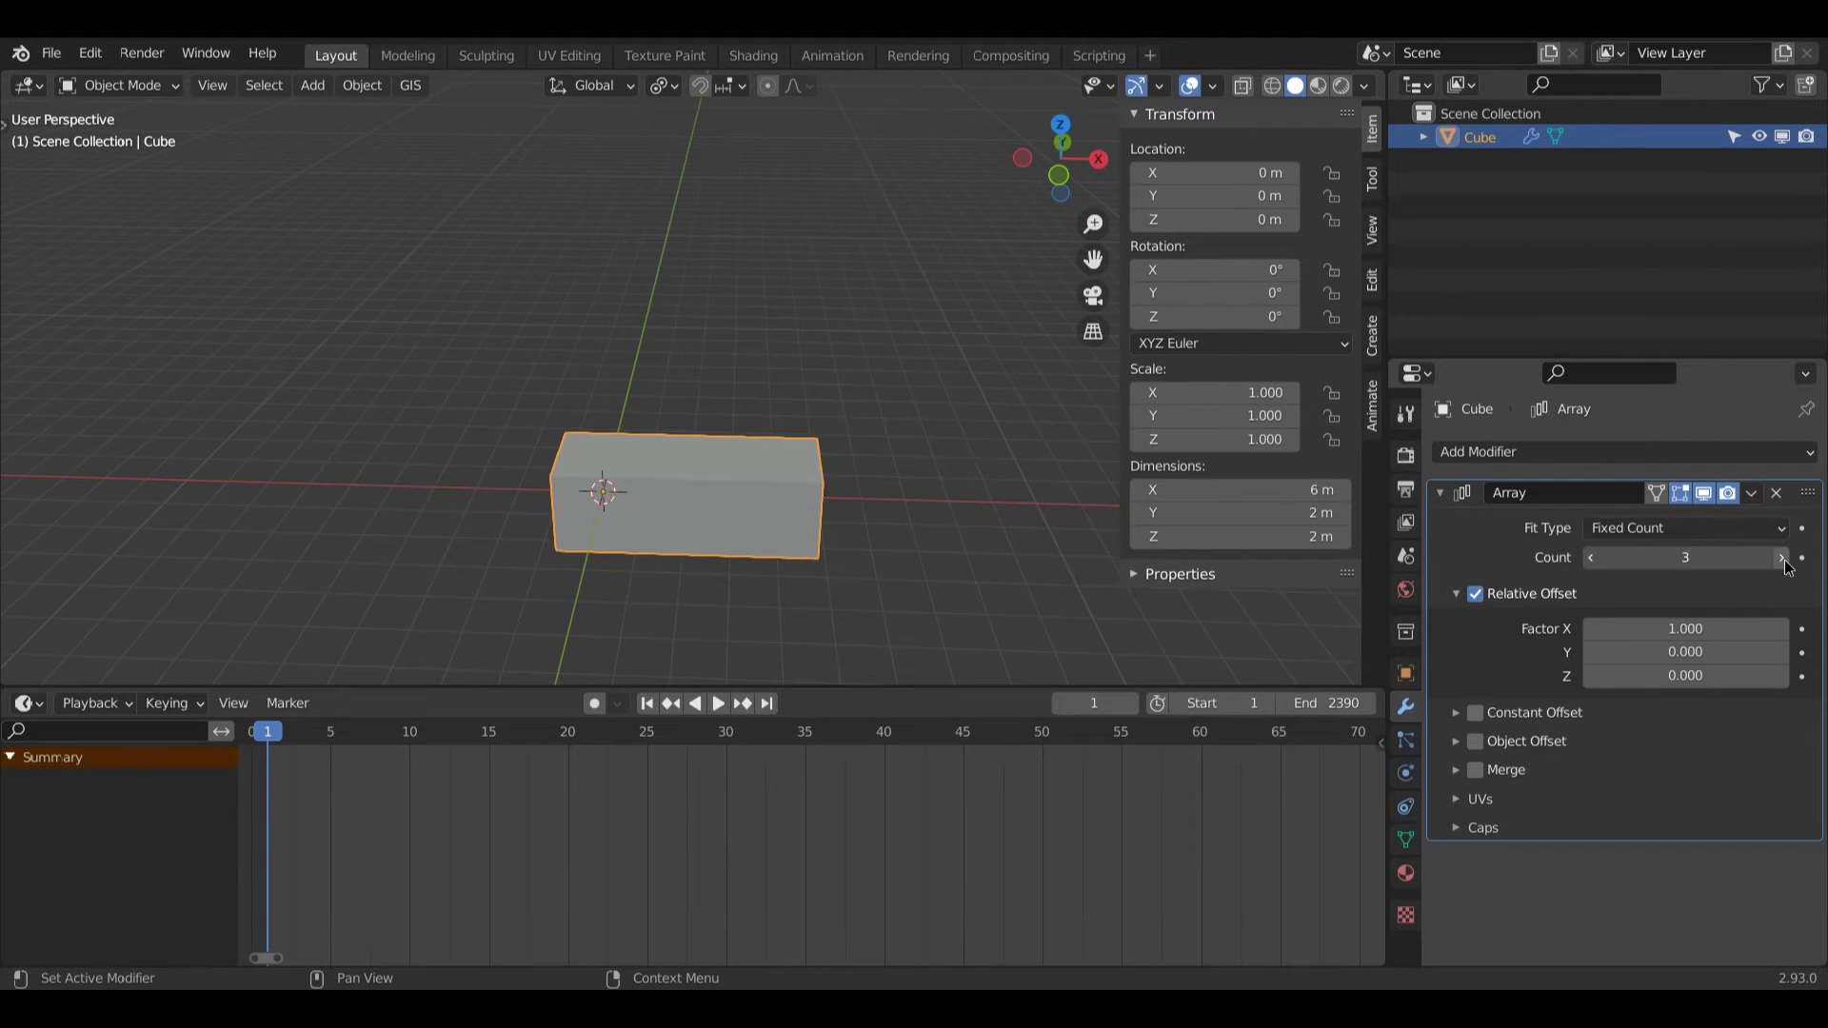
left_click(1784, 560)
left_click(1785, 560)
left_click(1785, 560)
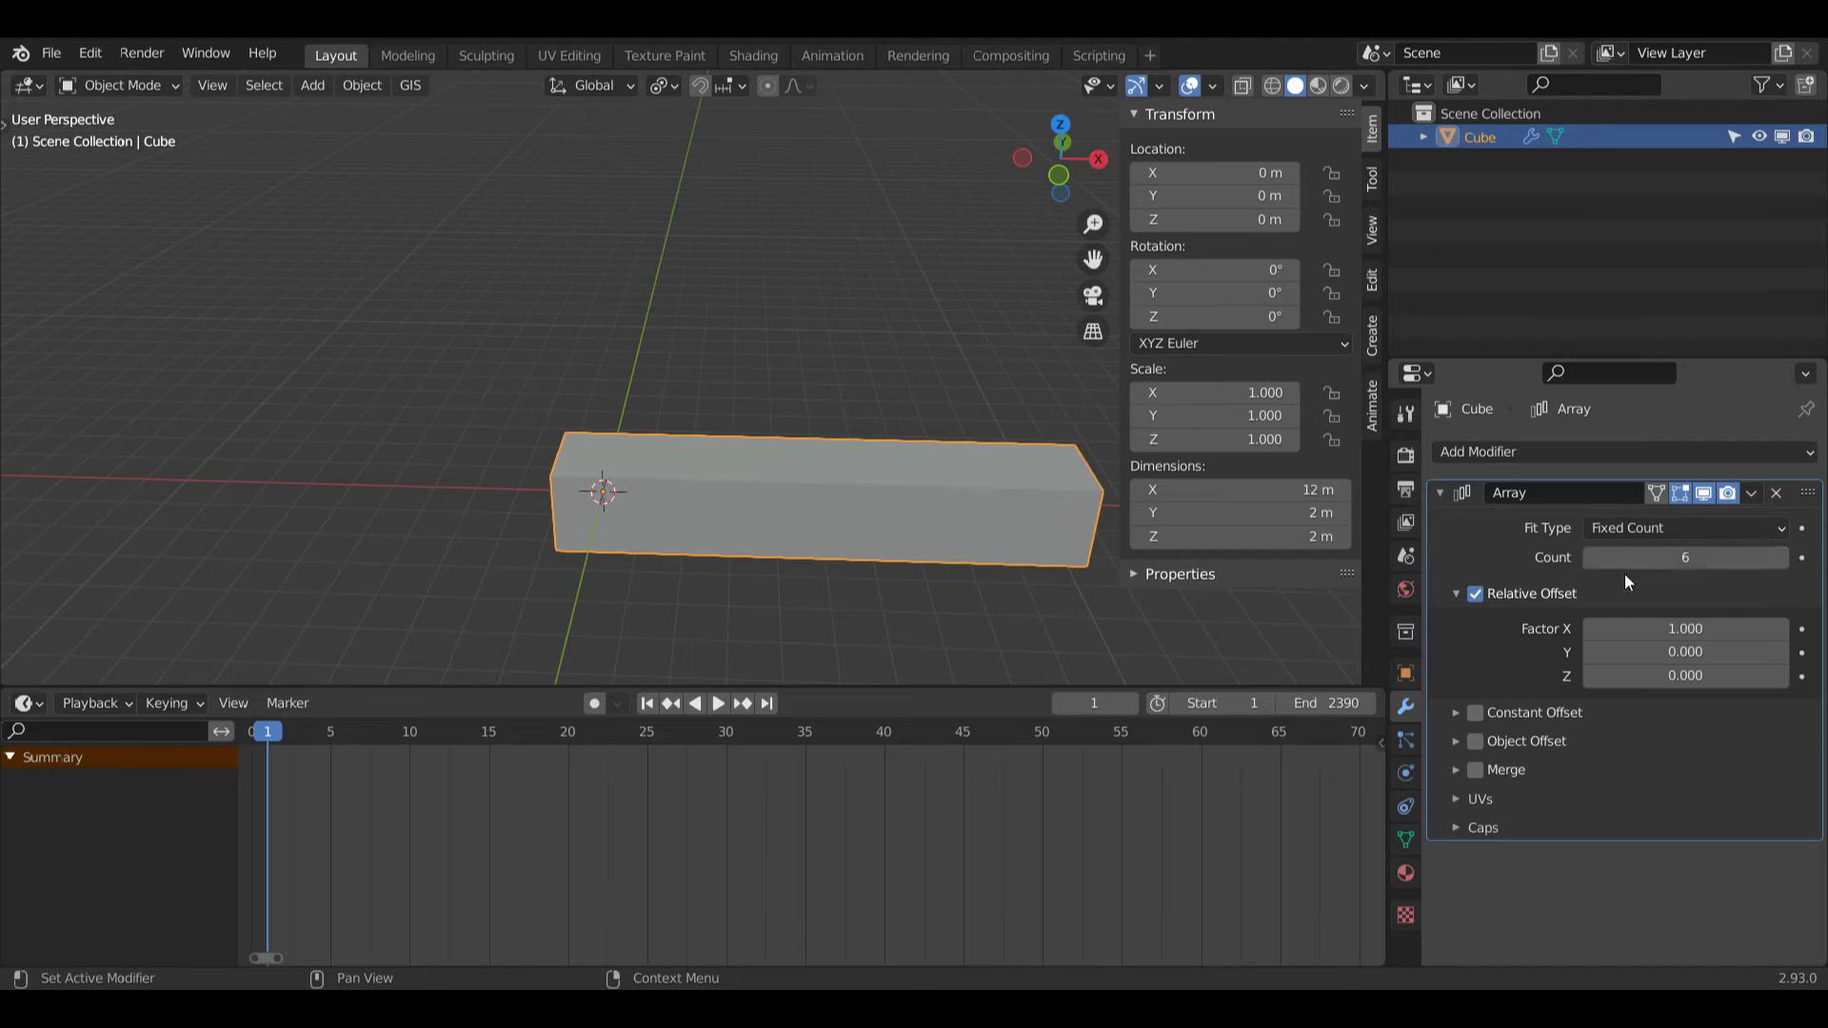
left_click(1782, 558)
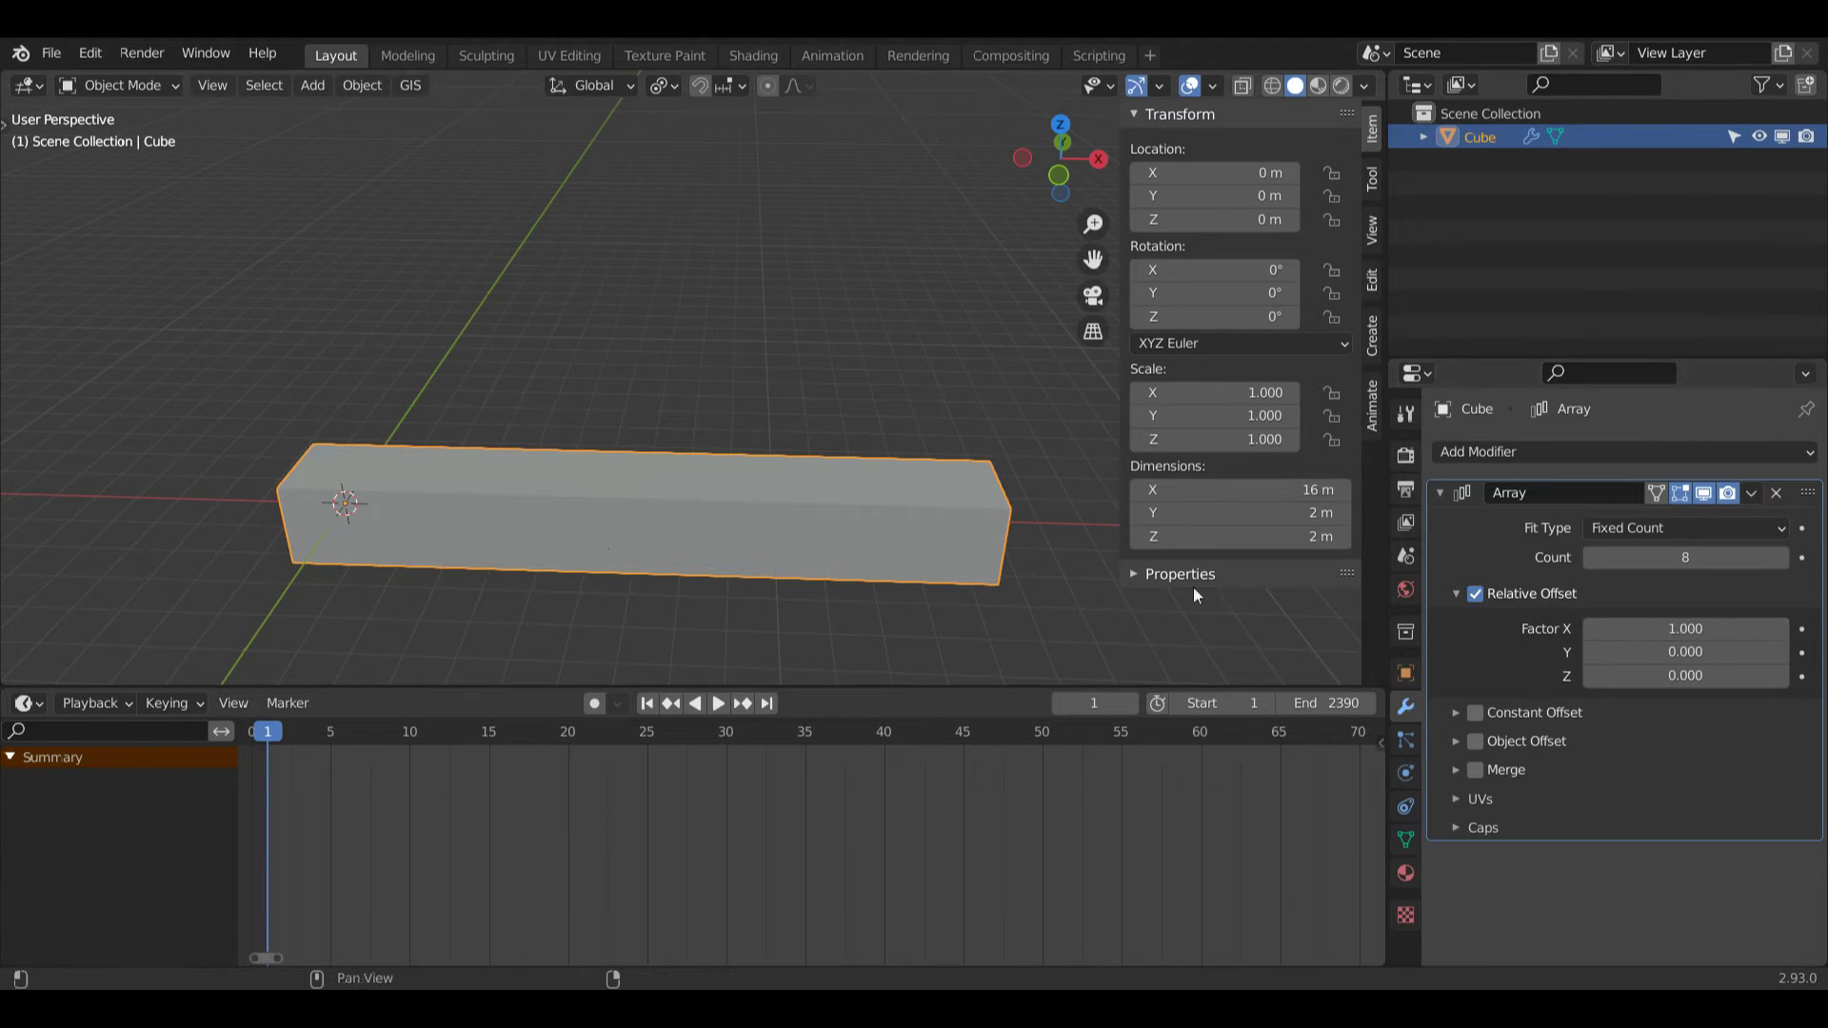
Step: Space the arrayed cubes apart by setting the relative offset X factor to 1.4
left_click(1780, 630)
left_click(1781, 629)
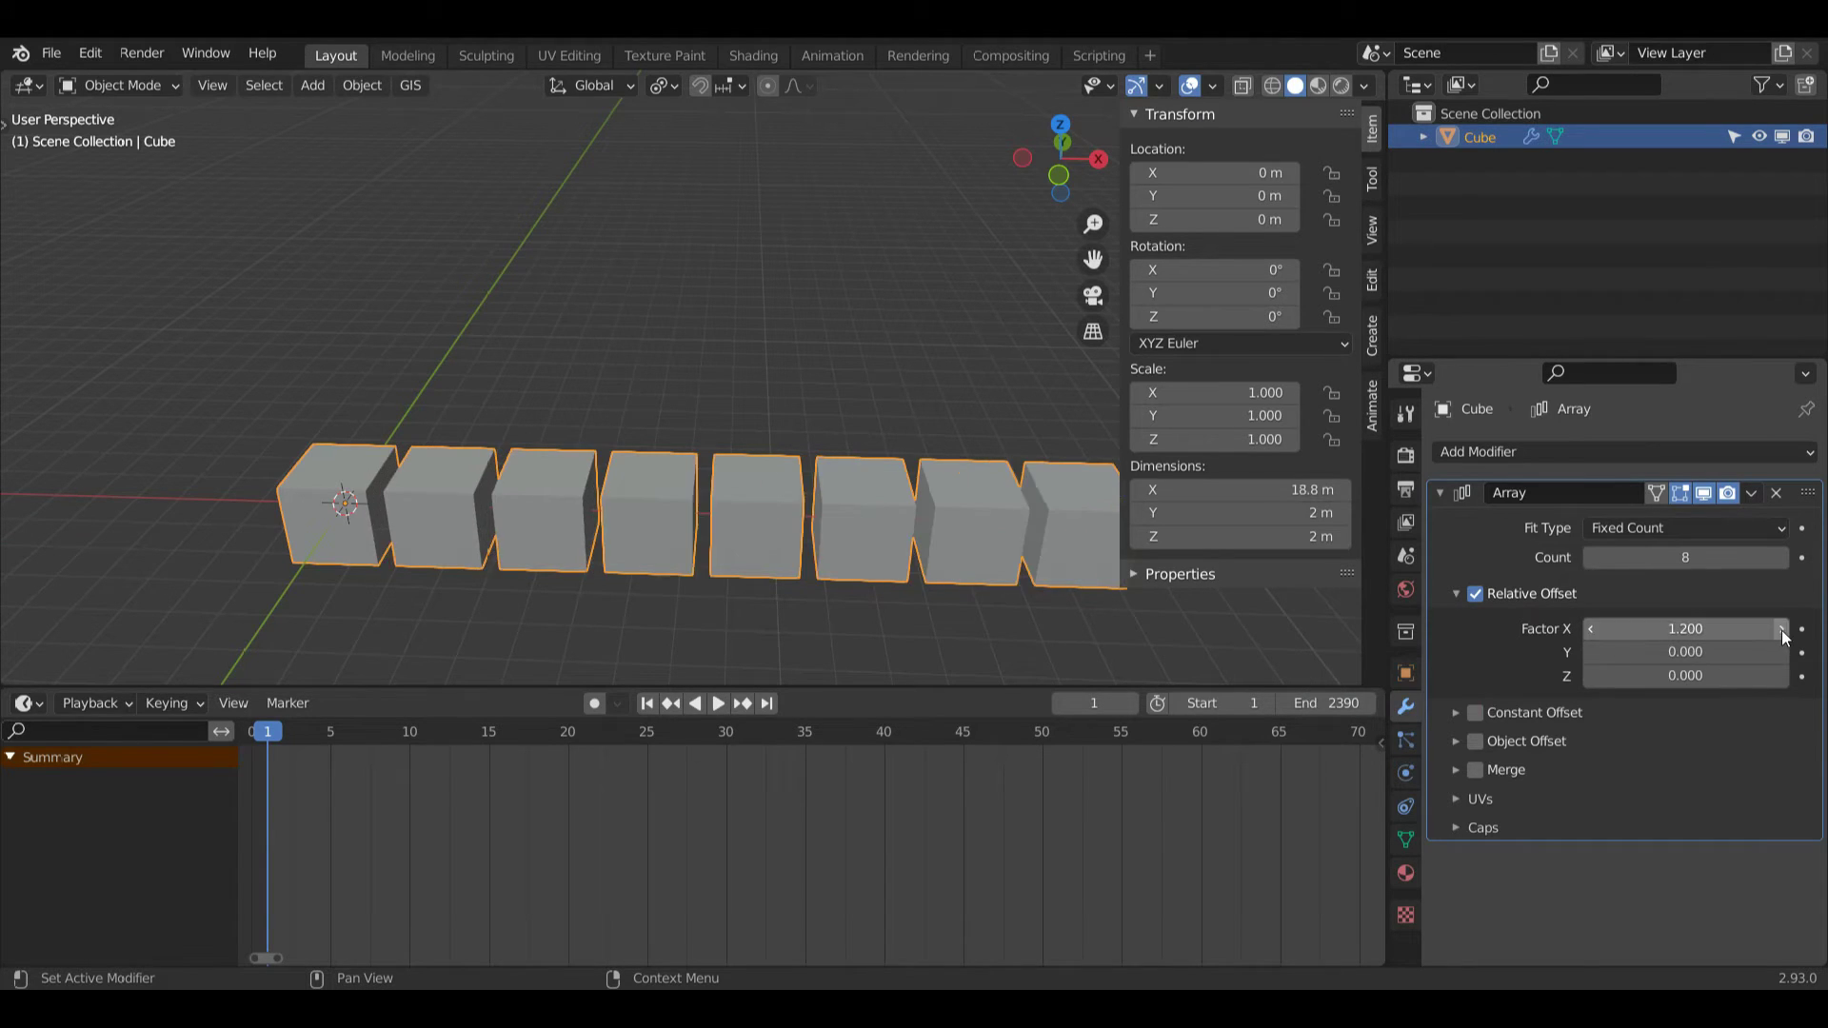
left_click_drag(1094, 225, 1093, 287)
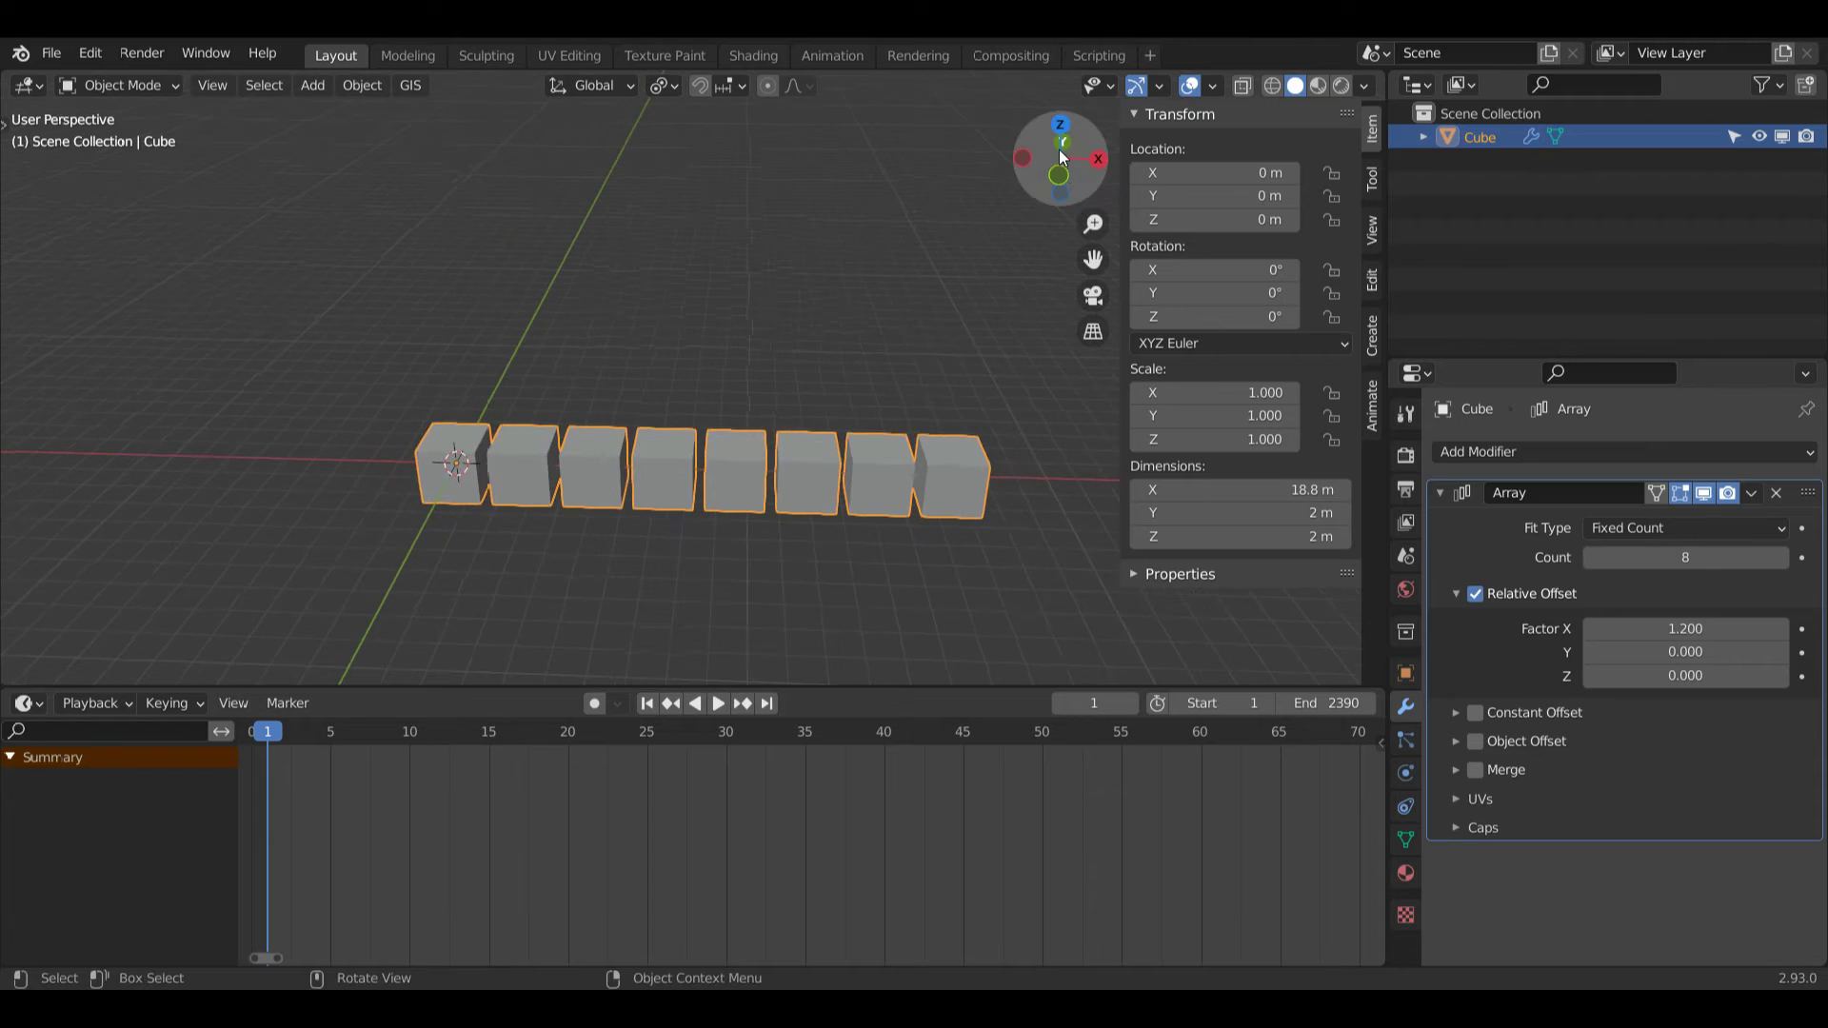
left_click_drag(1060, 152, 1066, 213)
left_click(1784, 631)
left_click(1784, 630)
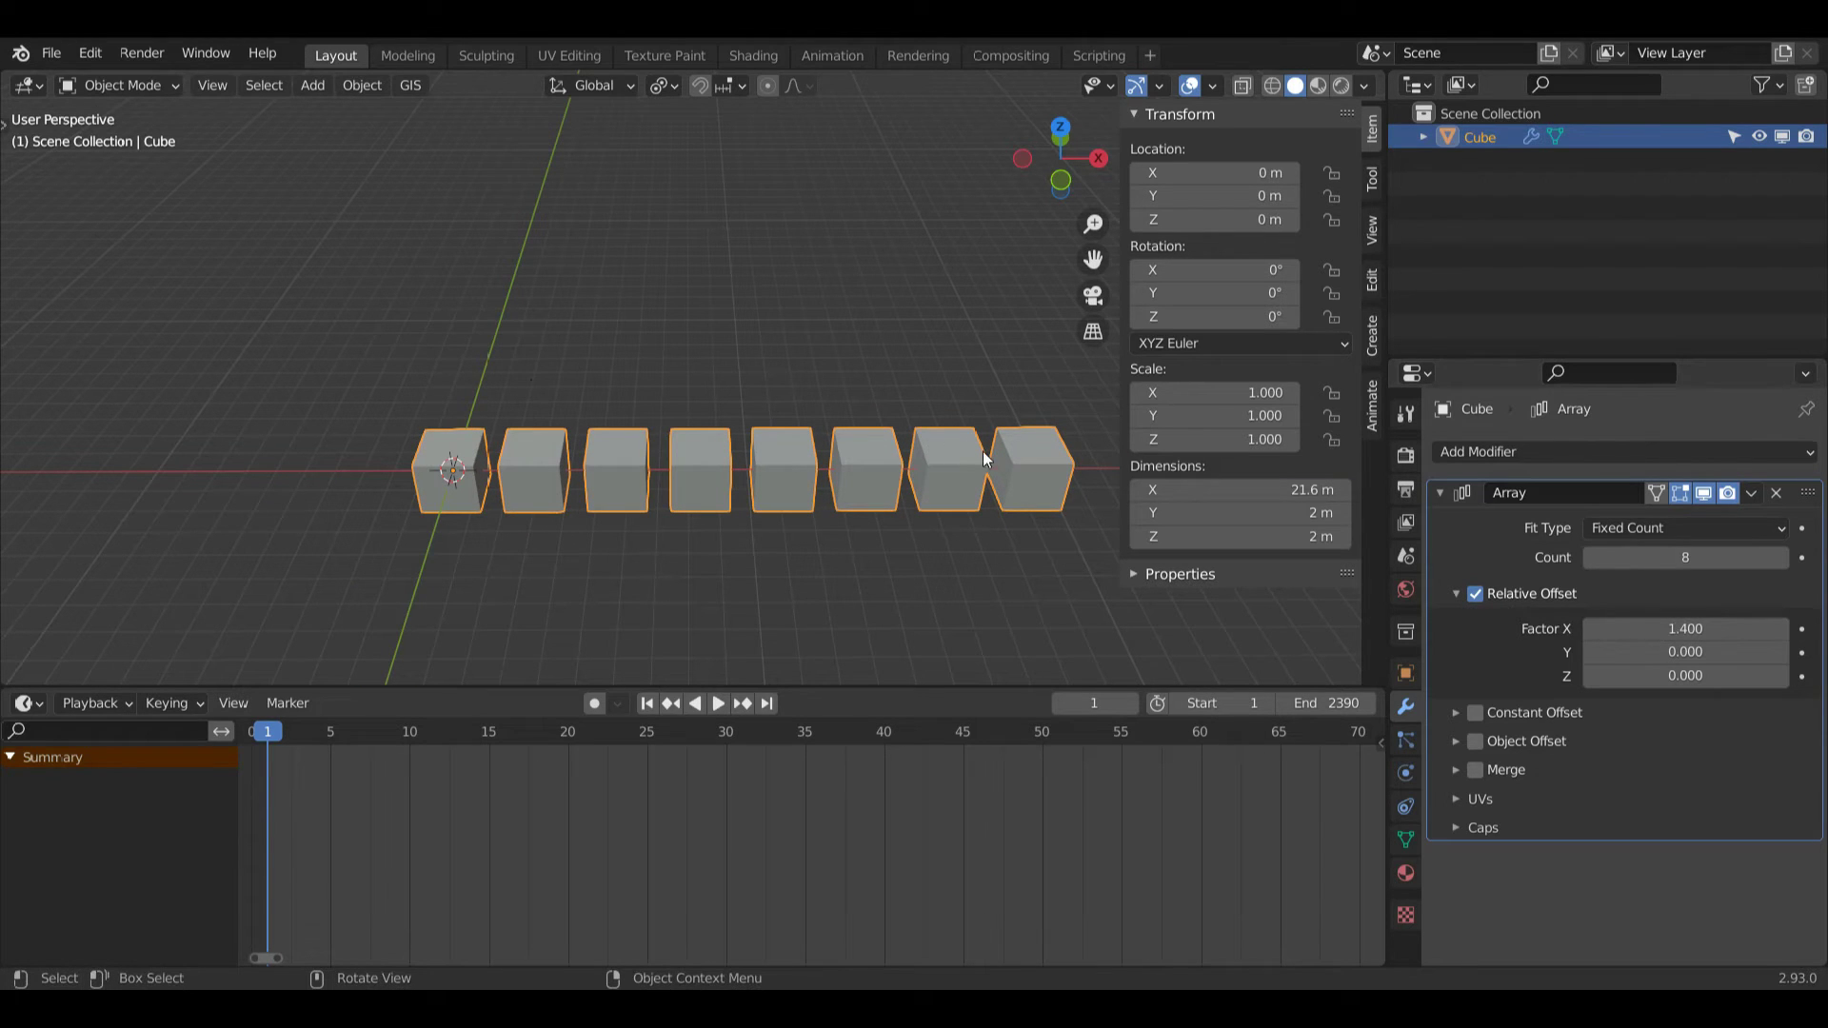
Step: Try reversing the cube array with a relative offset X factor of -1.4, and undo the change
left_click(1654, 628)
left_click(1594, 627)
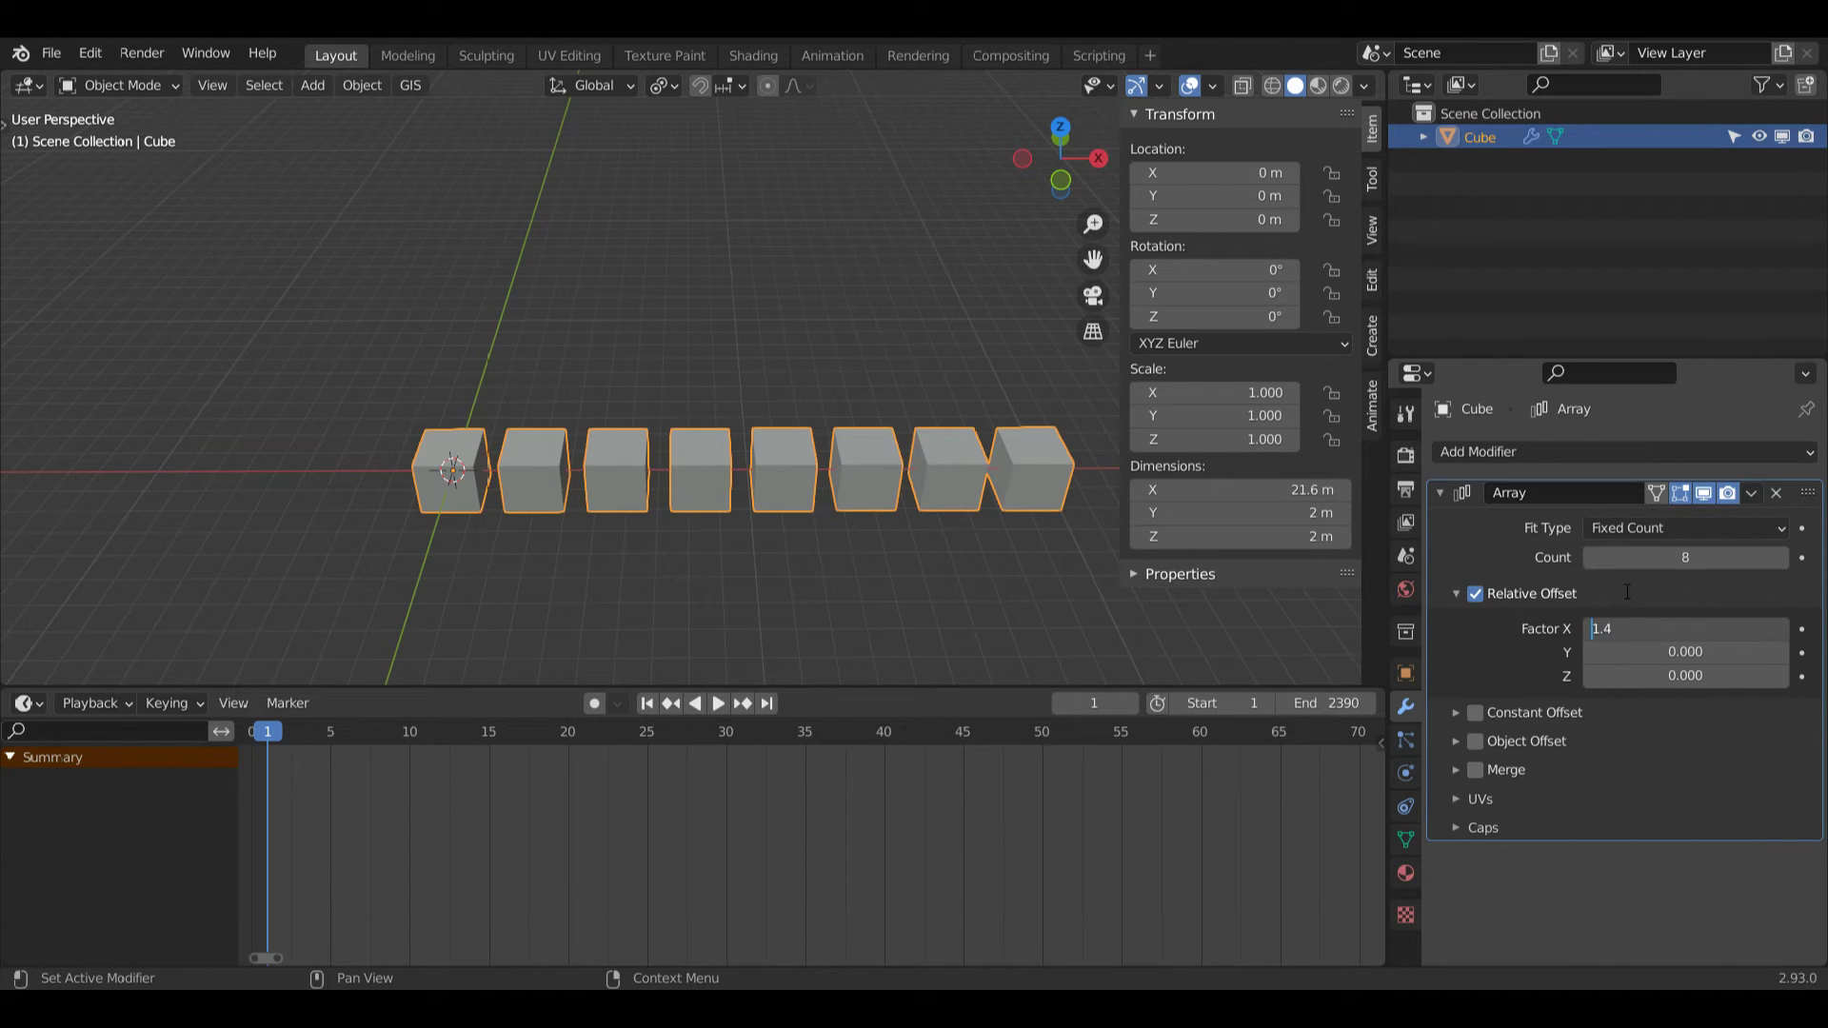
type("-")
key("Return")
left_click_drag(1094, 259, 1417, 226)
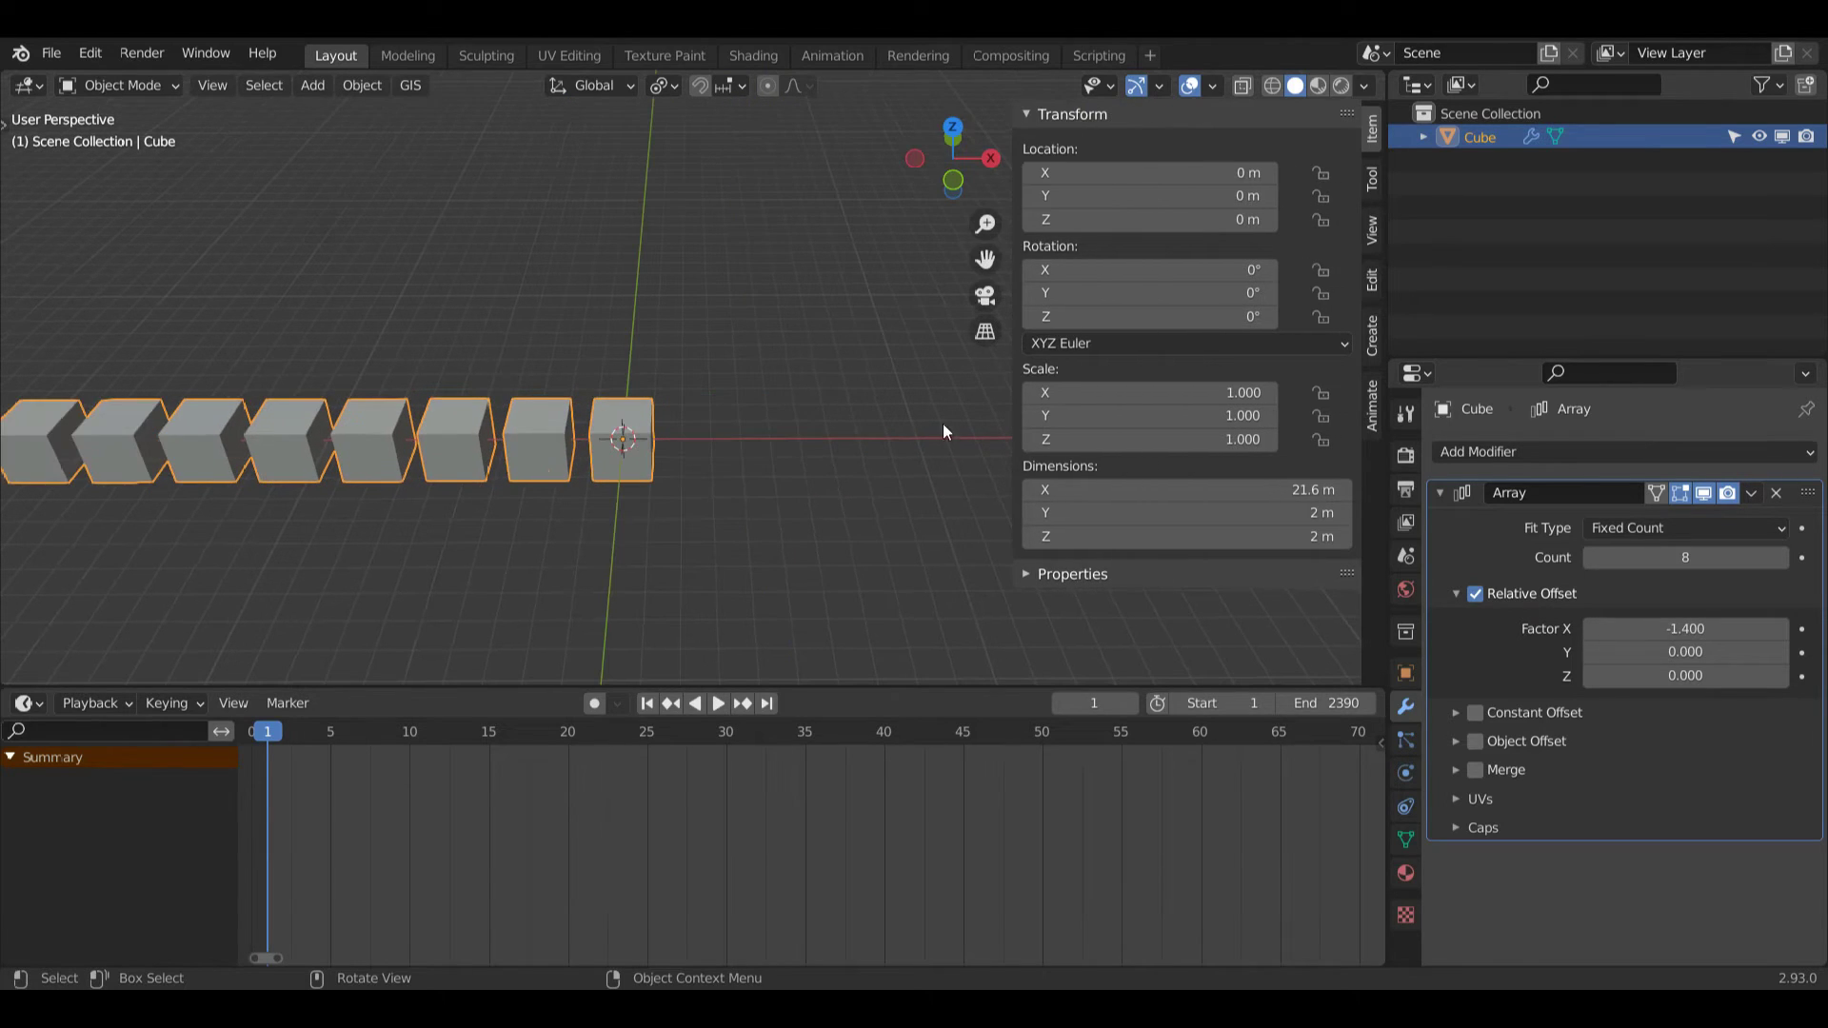
key("ctrl+z")
key("ctrl+z")
left_click_drag(981, 259, 748, 279)
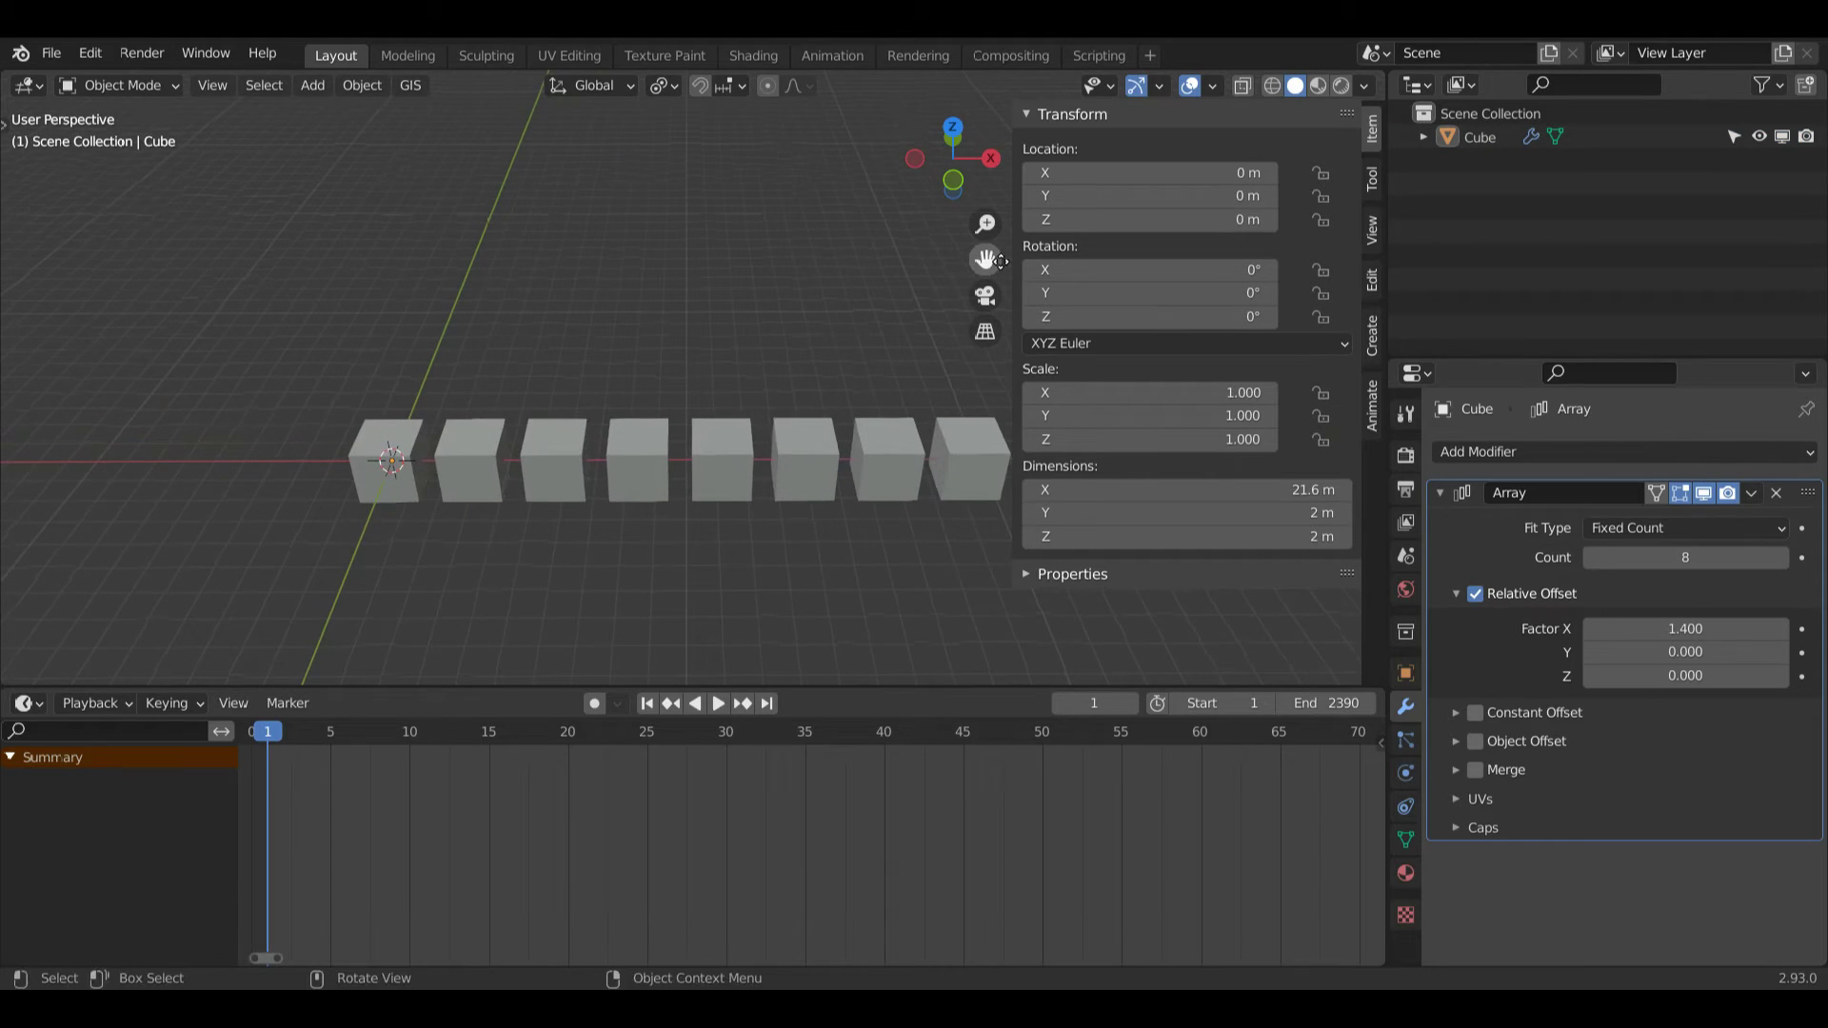
Step: Copy the relative offset X factor of 1.4 into the Y factor and set the X factor to 0
left_click(1703, 627)
key("ctrl+c")
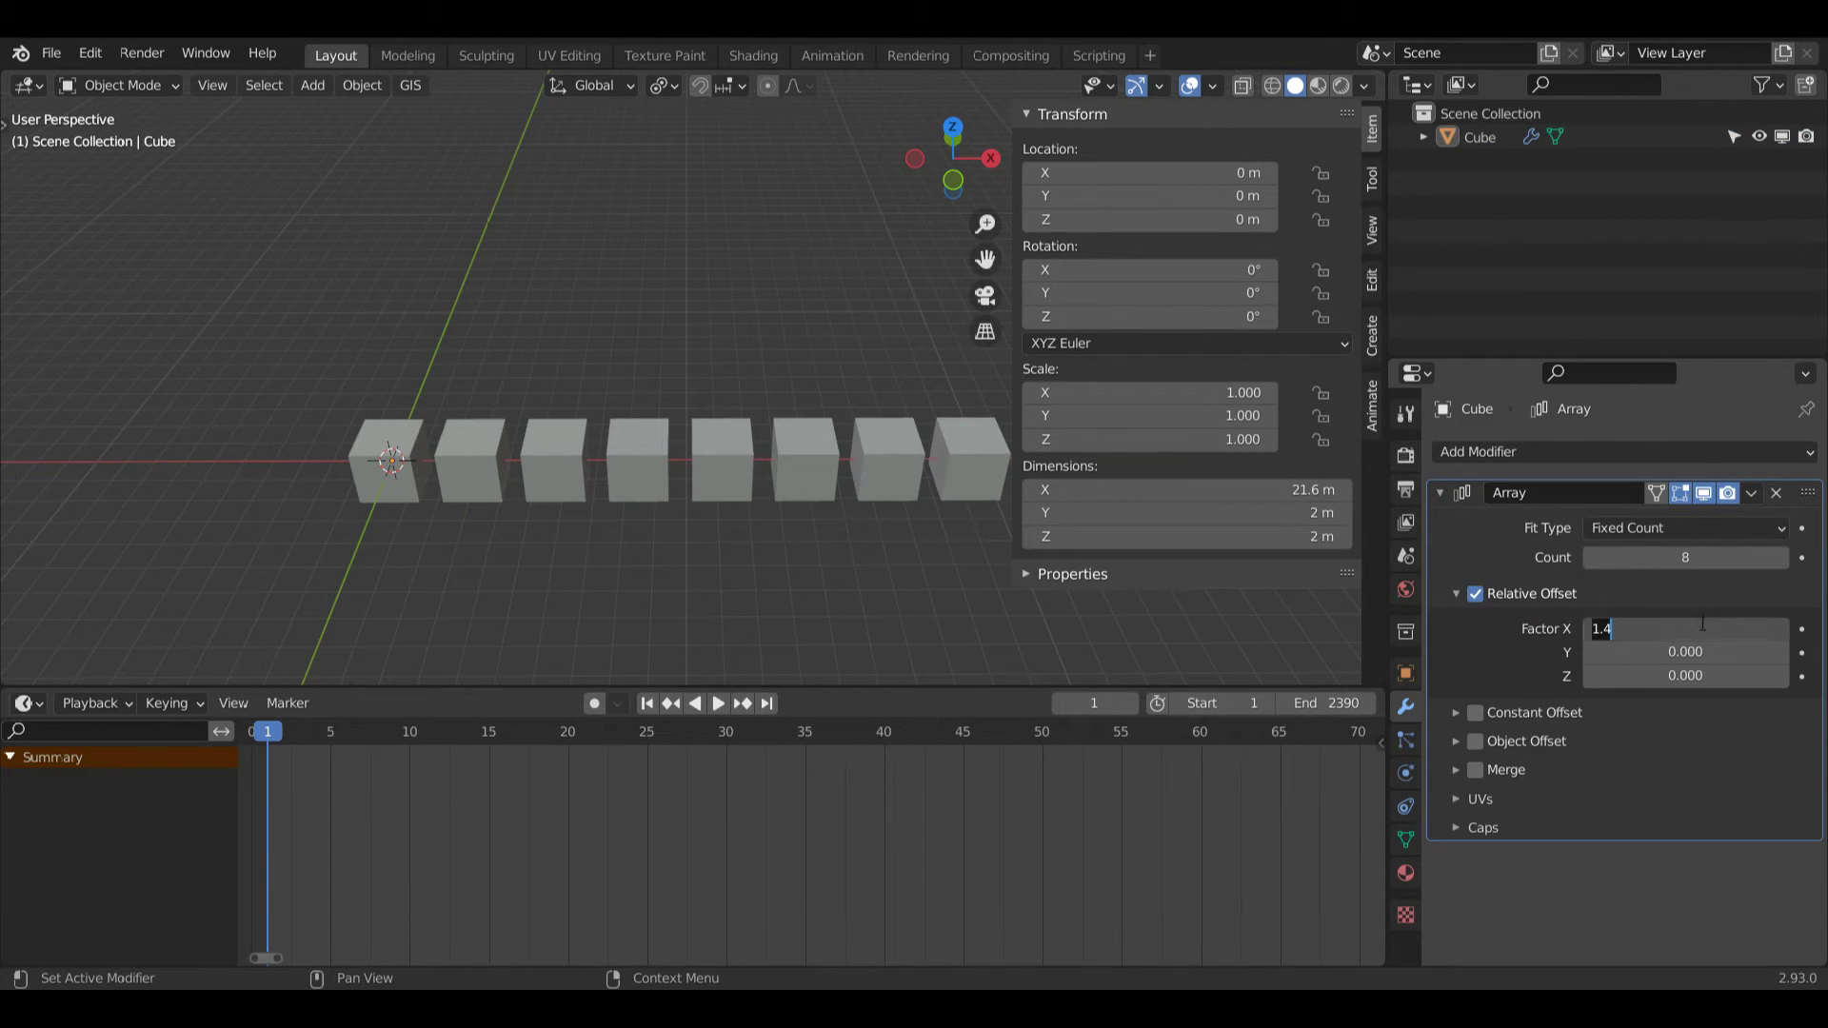
left_click(1657, 653)
left_click(1680, 652)
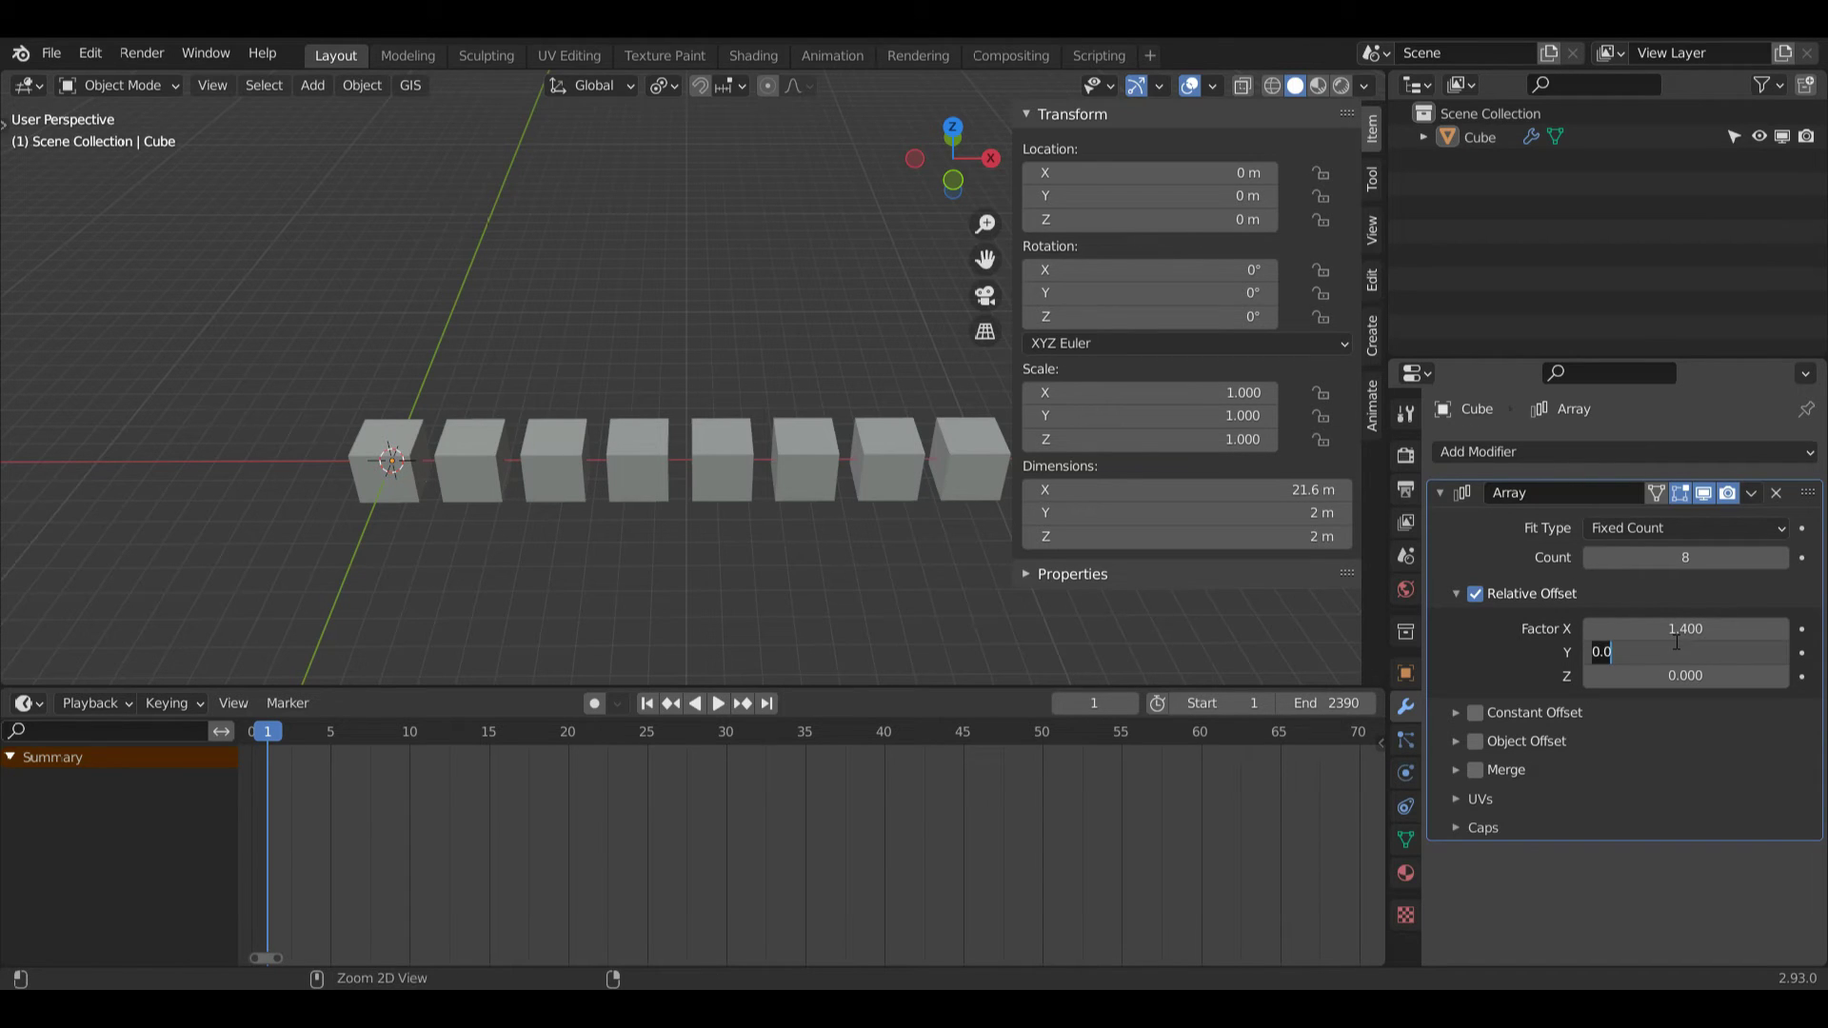
key("ctrl+v")
key("Return")
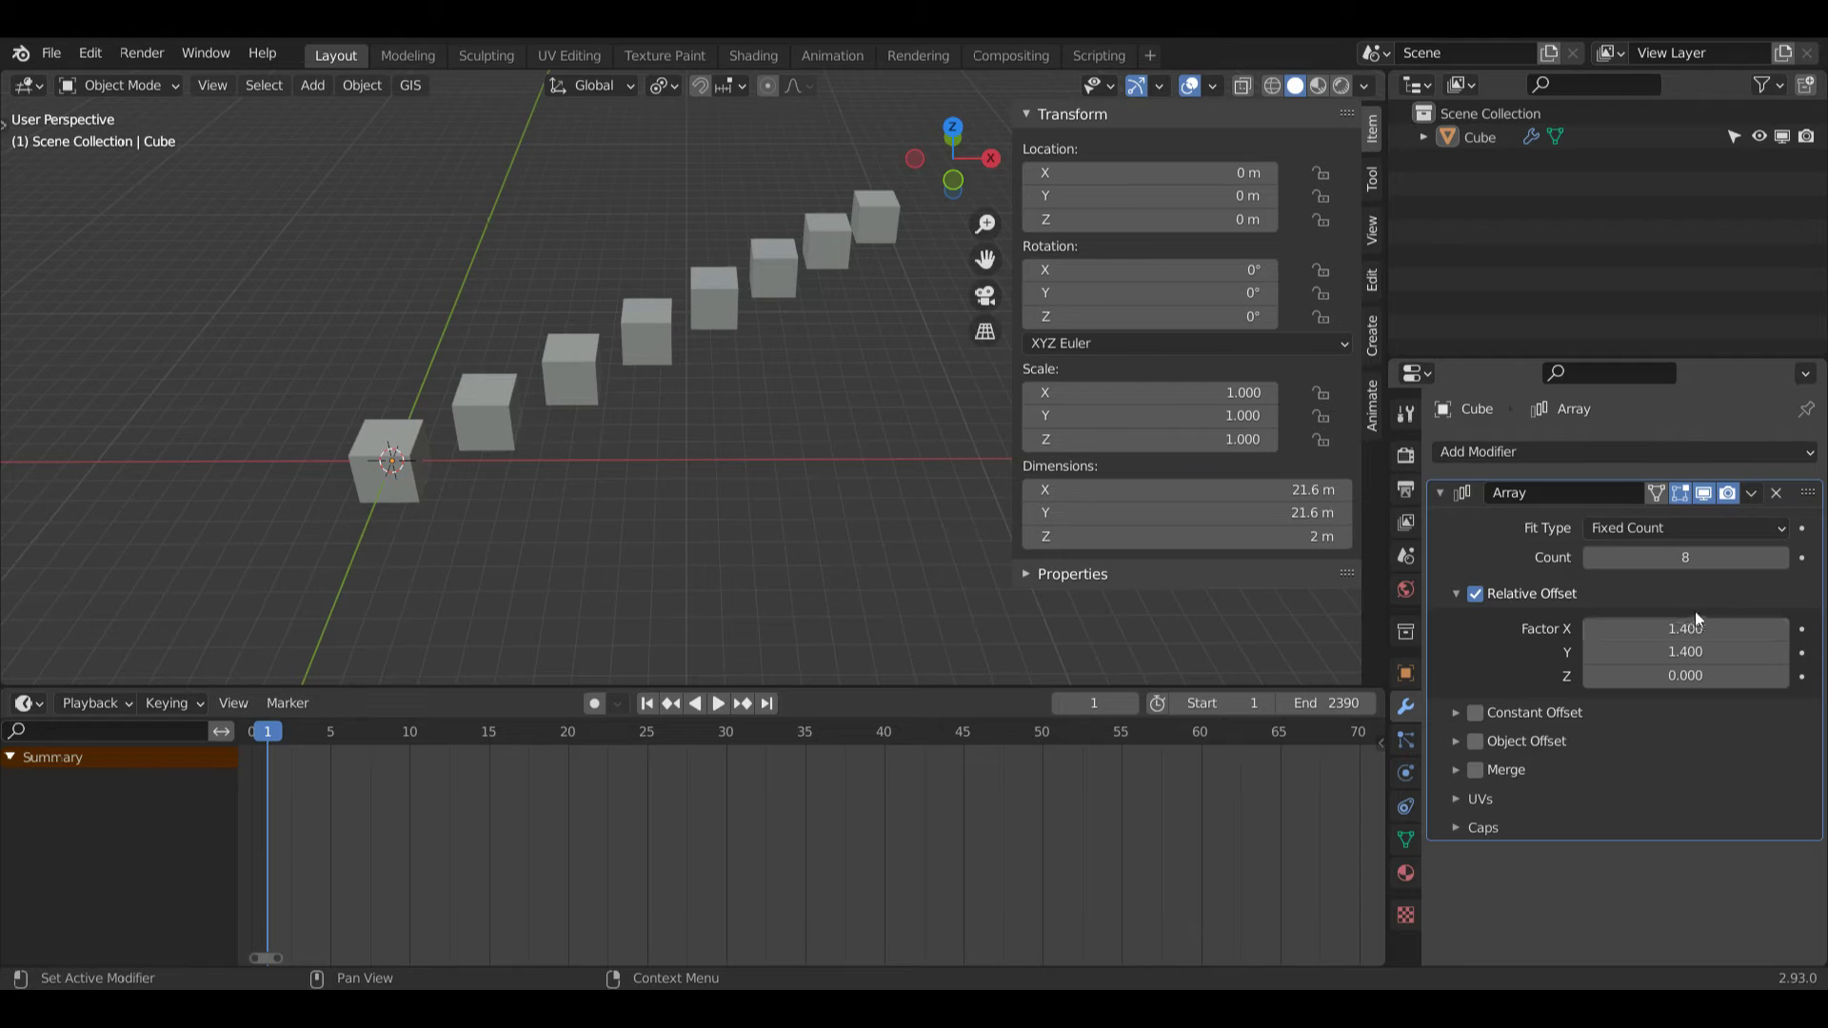
left_click(1691, 621)
type("0")
key("Return")
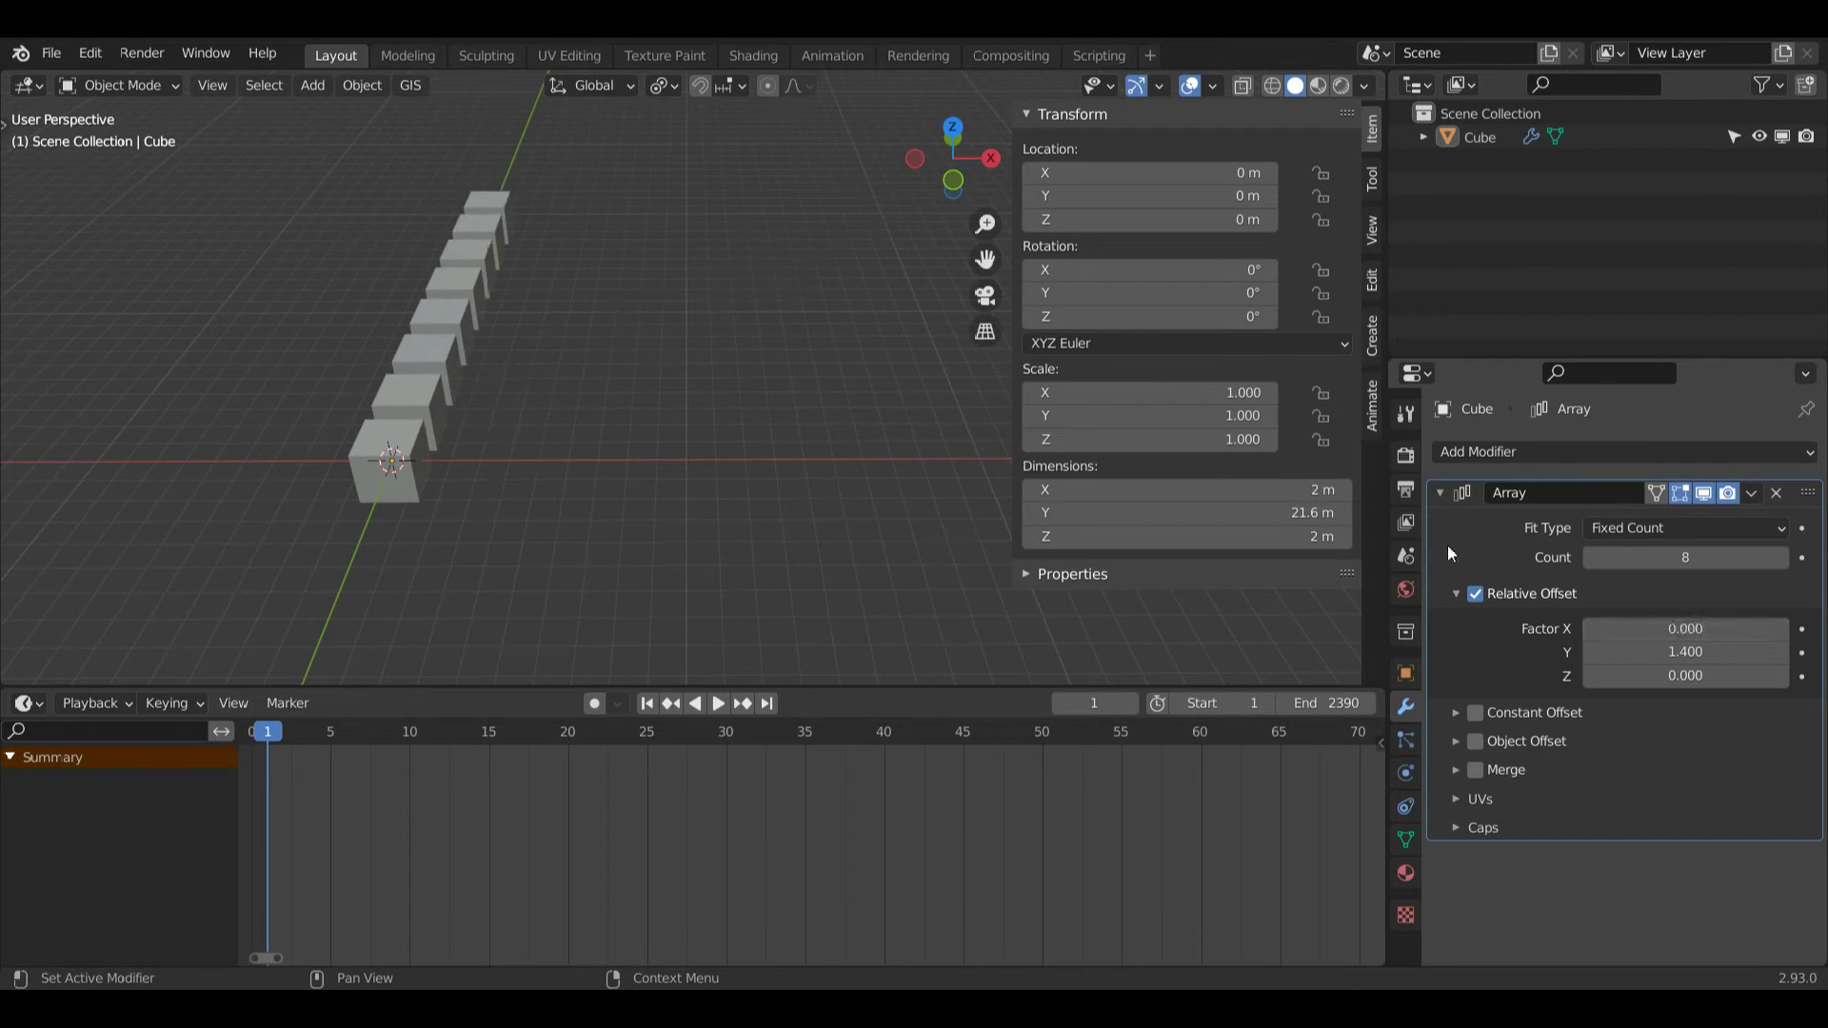
Step: Stack the cubes vertically by setting the relative offset Y factor to 0 and the Z factor to 1.4
mouse_move(953, 164)
left_mouse_down()
mouse_move(847, 160)
mouse_move(988, 163)
left_mouse_up()
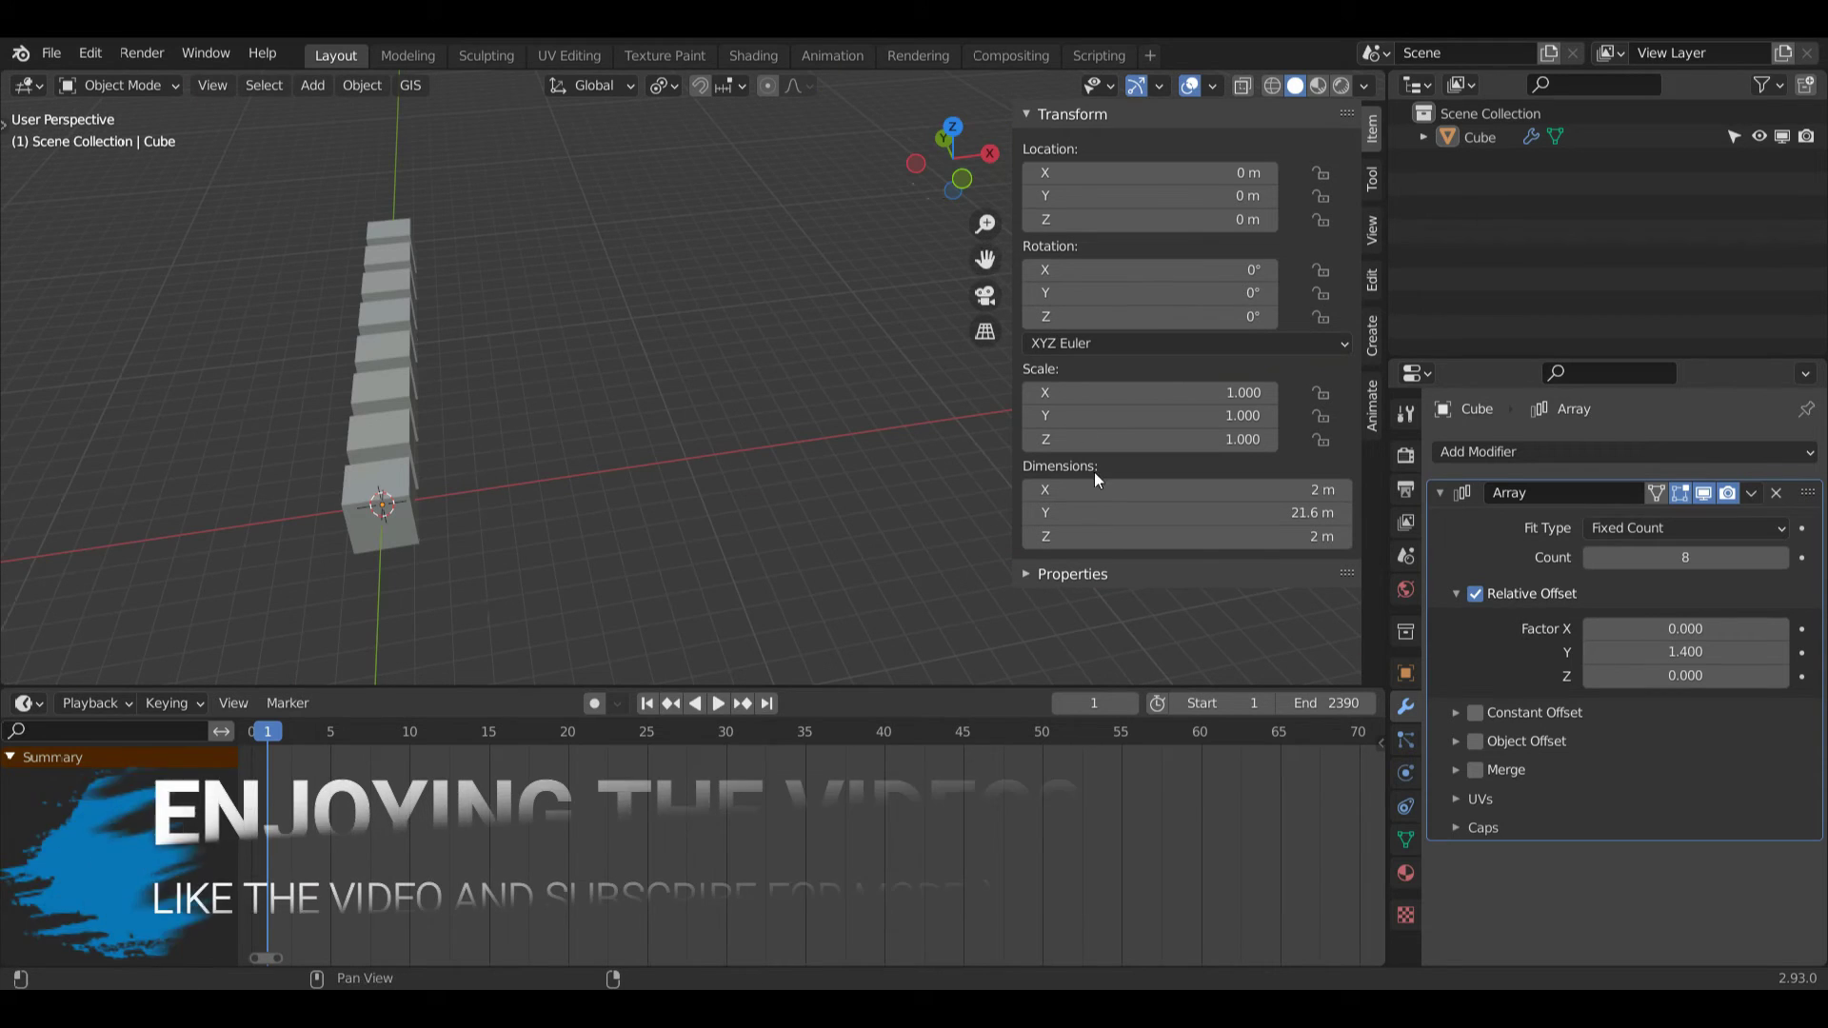
left_click(1666, 653)
type("0")
key("Tab")
key("Return")
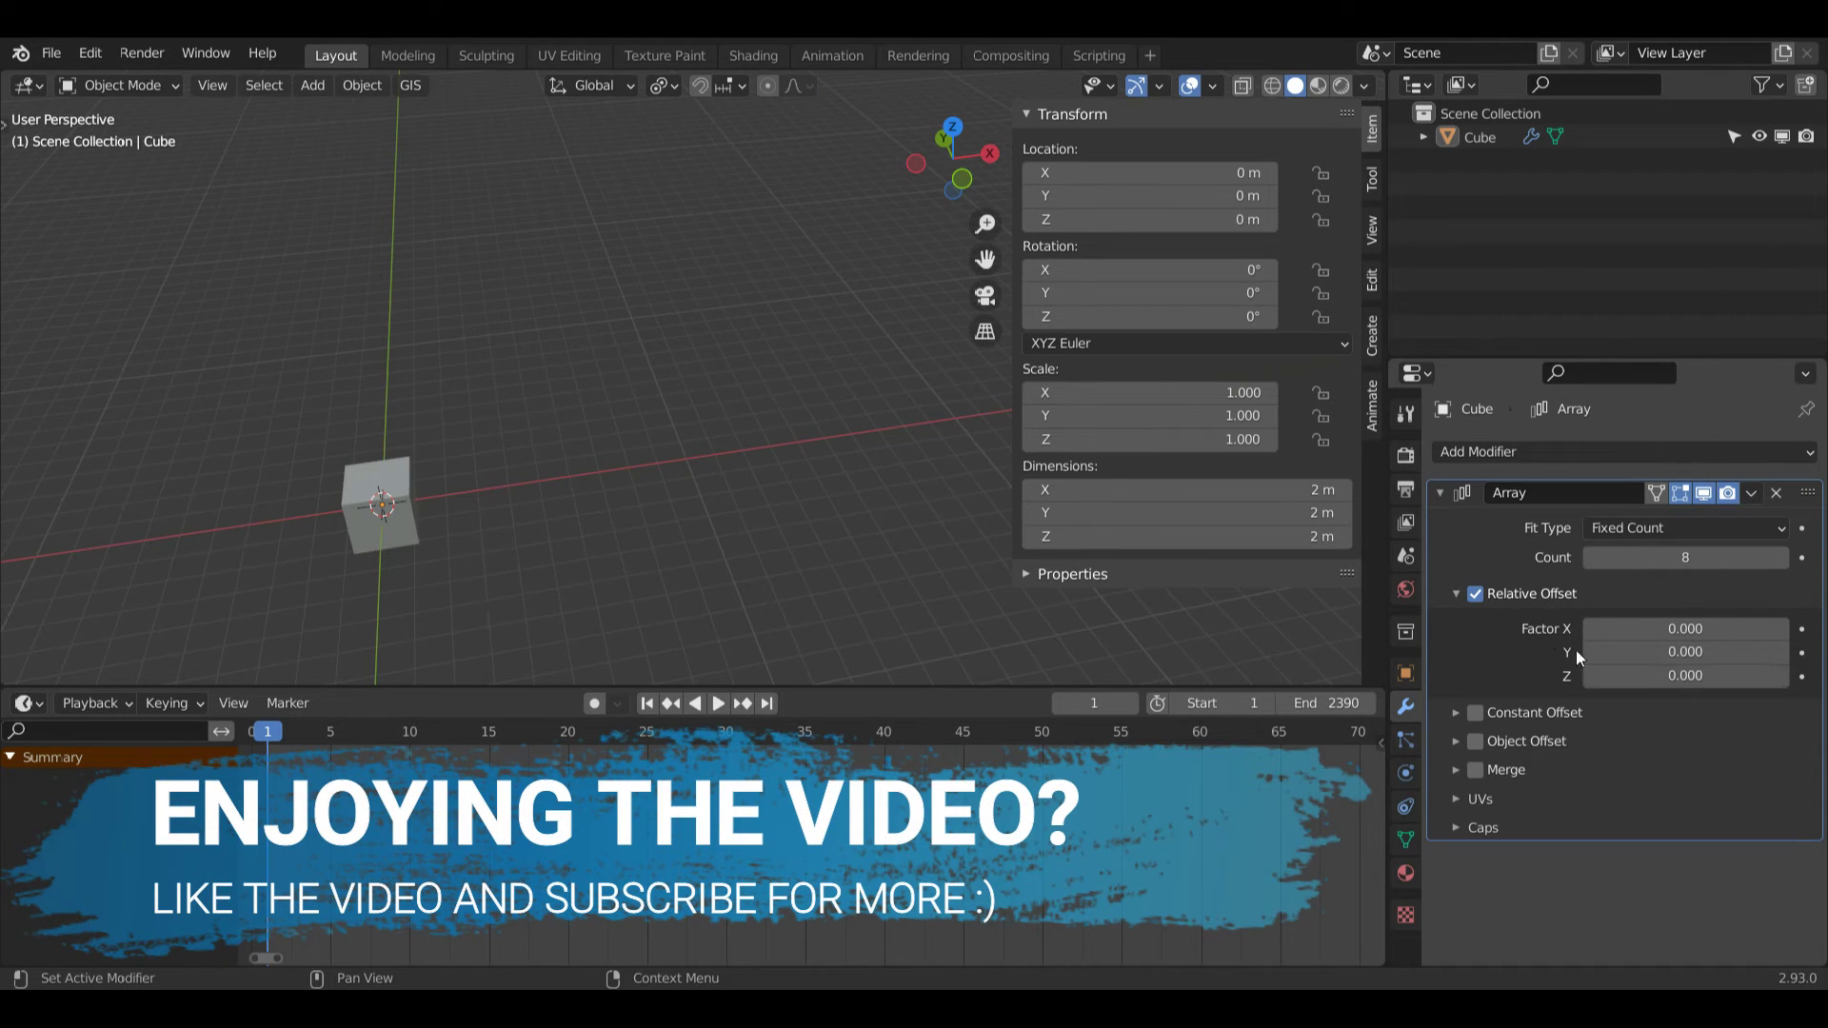
left_click(1641, 677)
type("1.4")
key("Return")
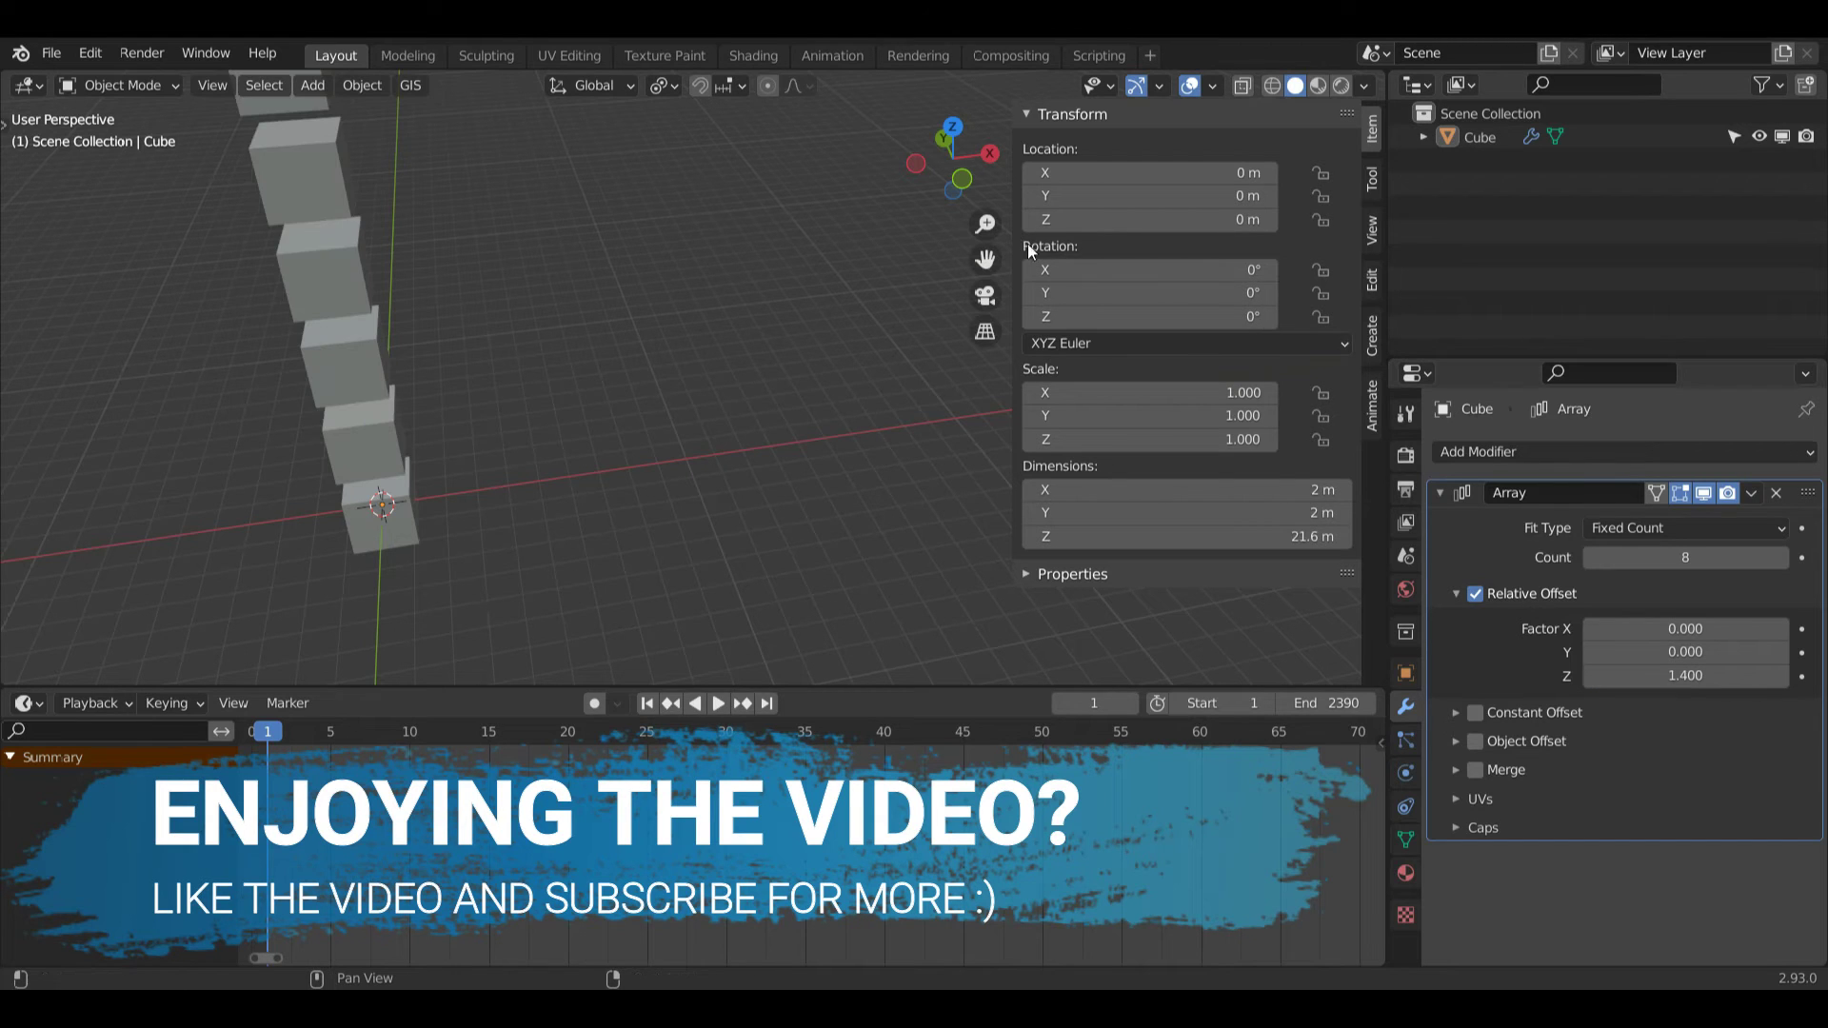
Step: Apply the Array modifier on the vertical stack of cubes
left_click_drag(985, 225, 985, 362)
left_click_drag(953, 169, 886, 112)
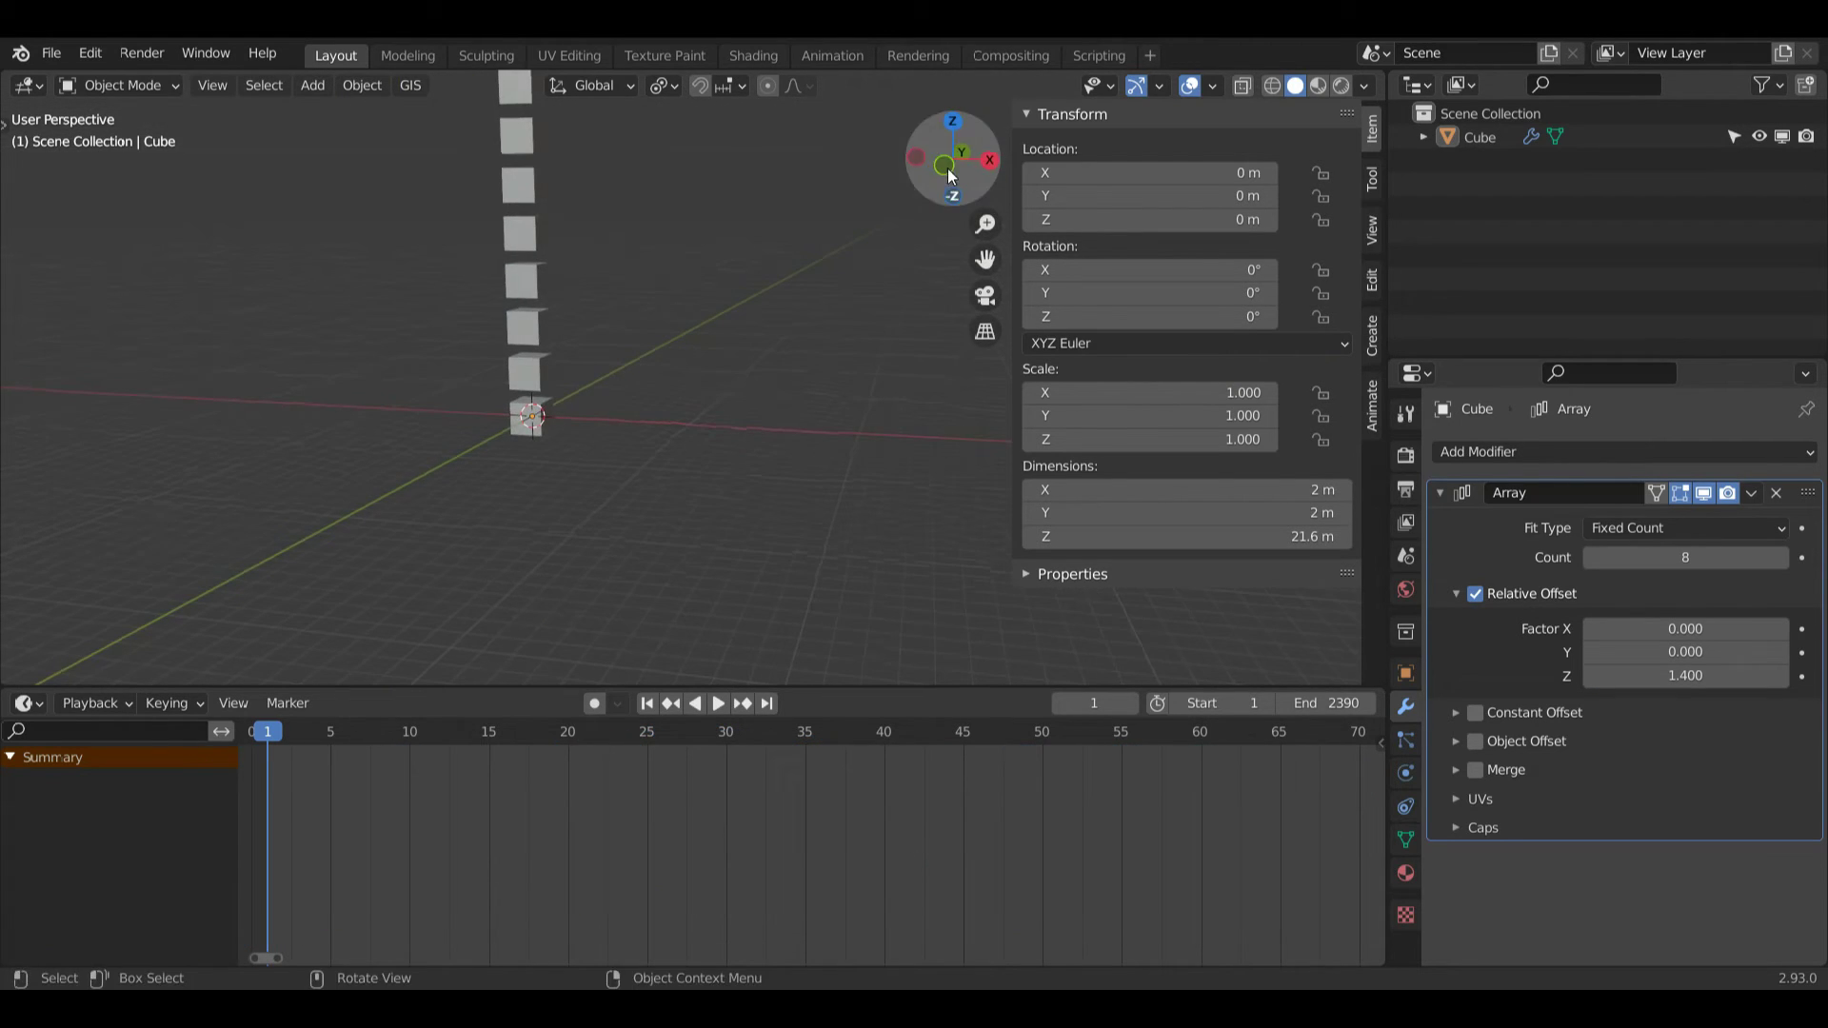
left_click_drag(985, 260, 1025, 403)
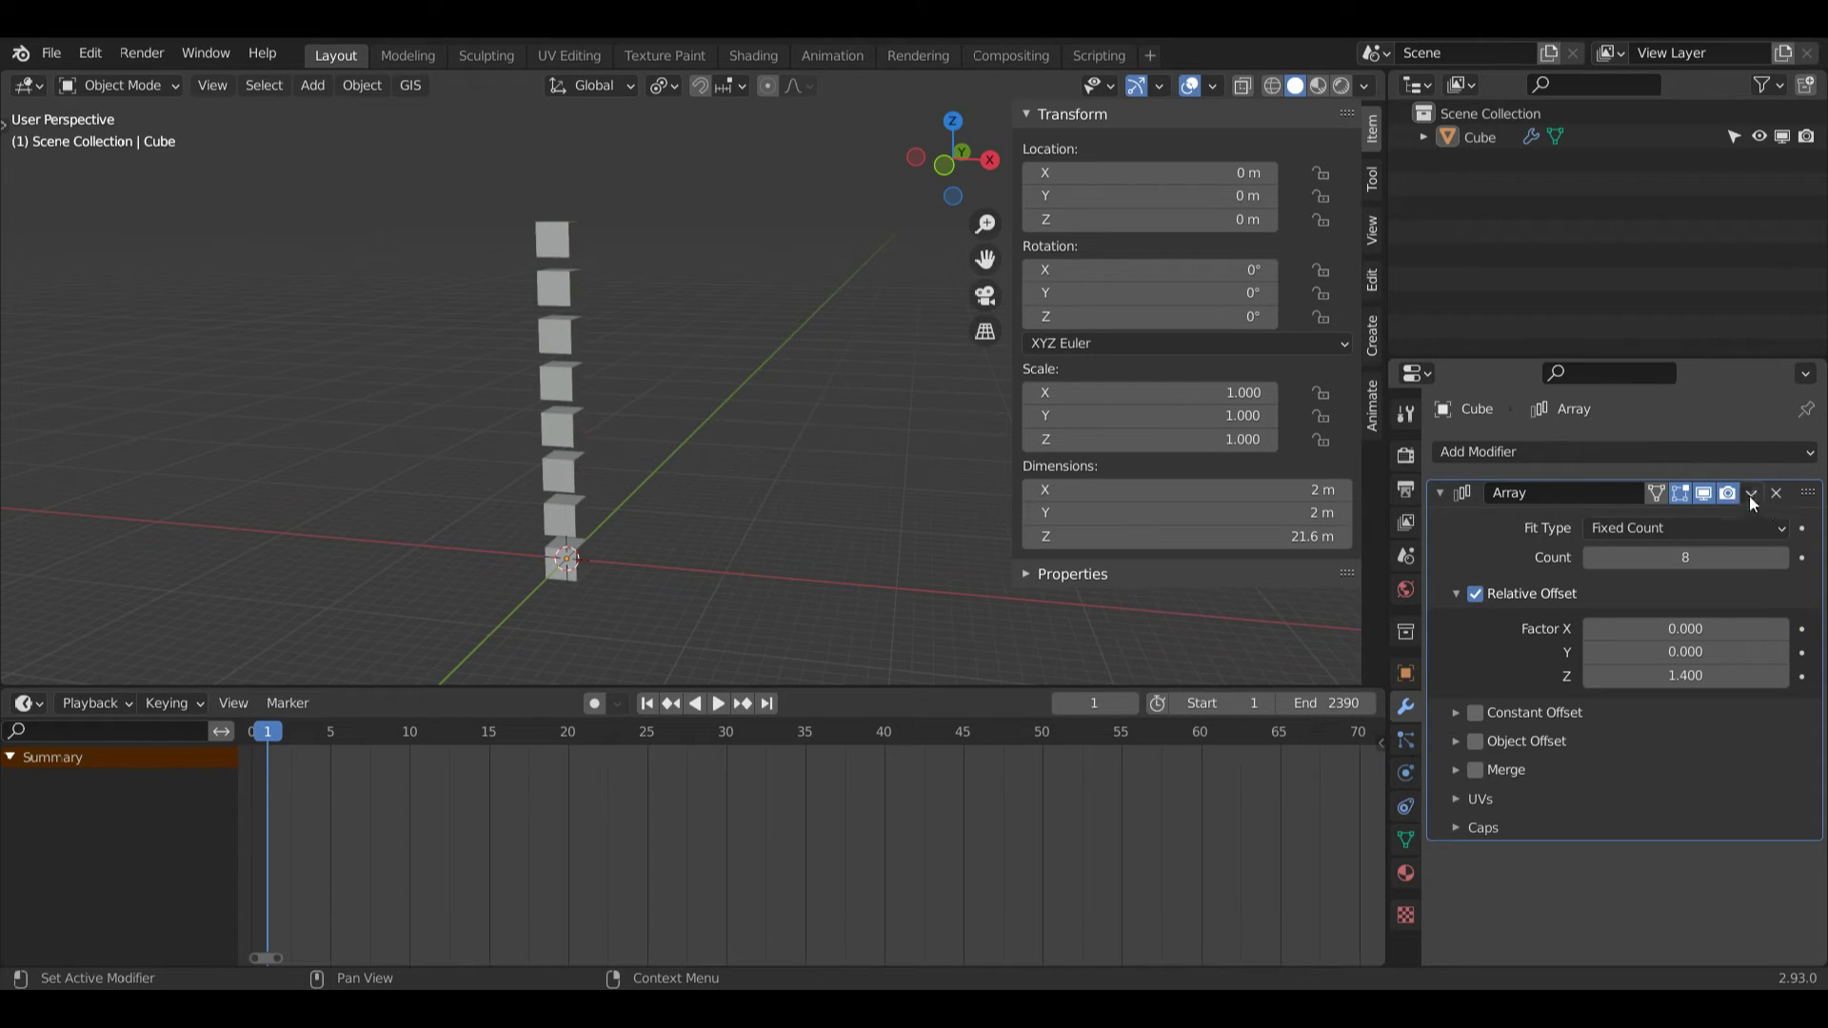
left_click(1751, 496)
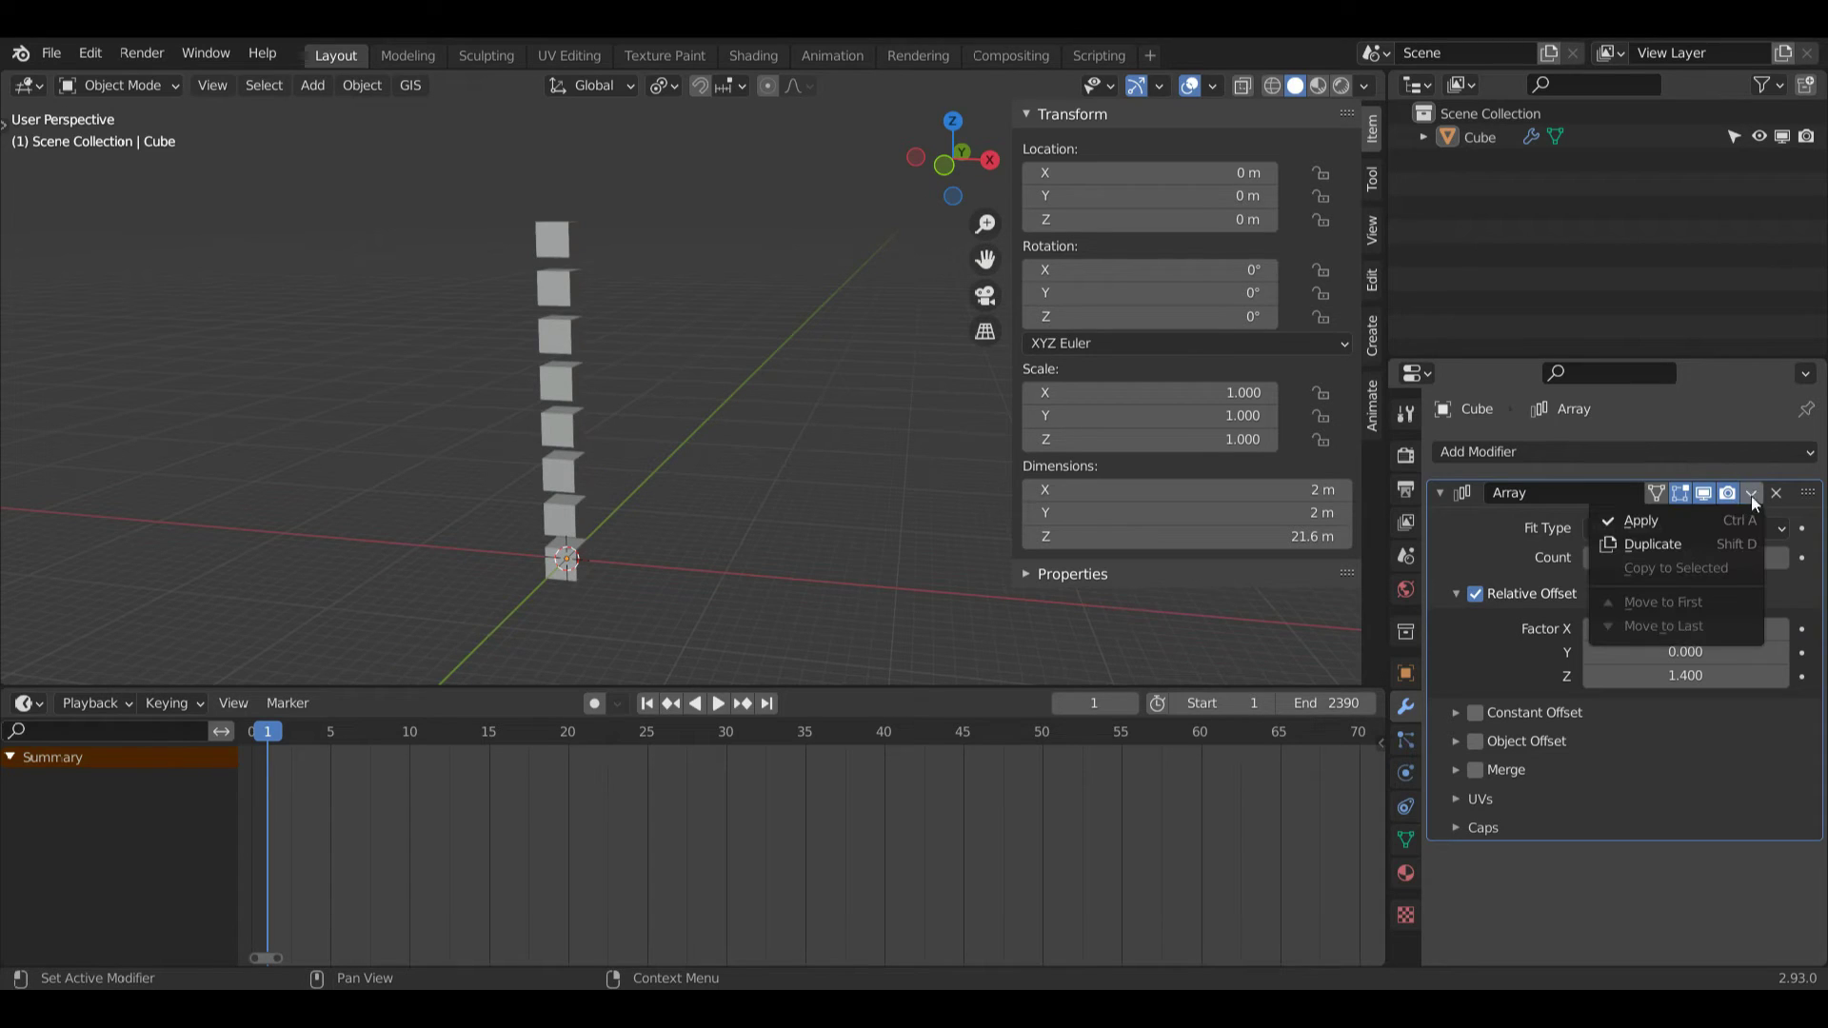
left_click(1678, 522)
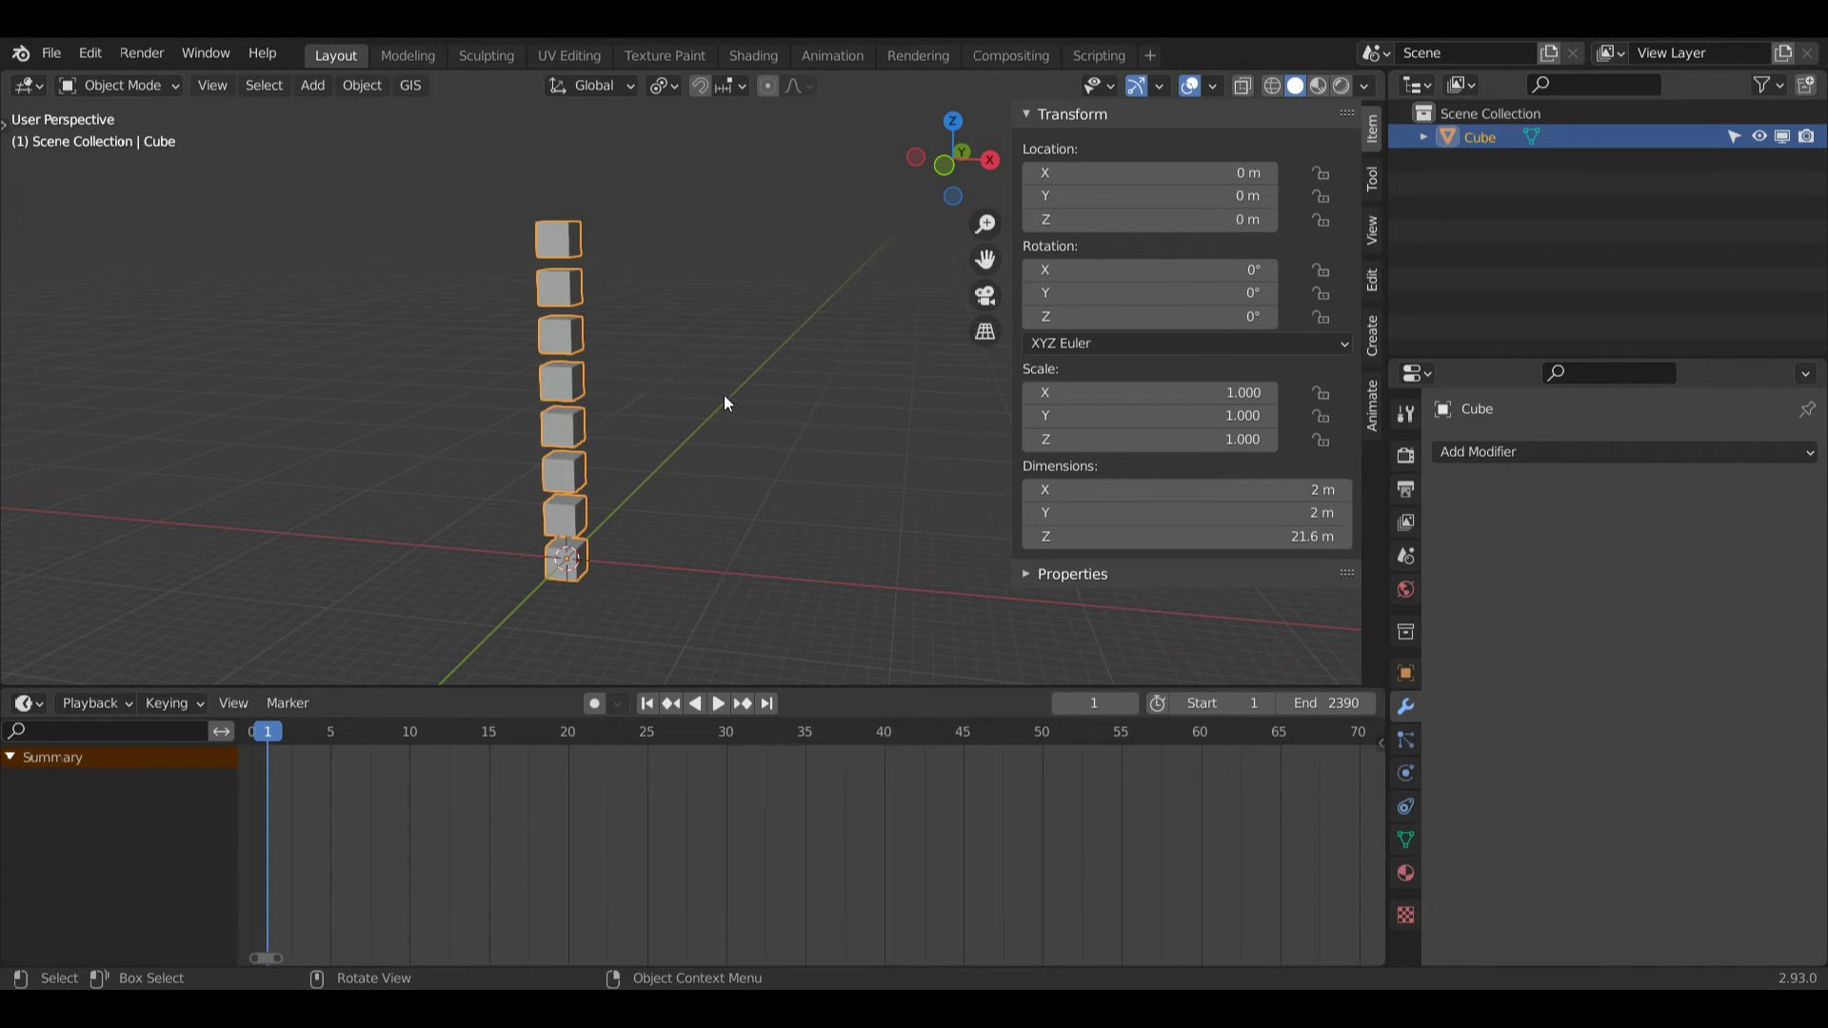
Step: Move the cube stack about 33.8 m in the negative direction along the global X axis
key("g")
key("x")
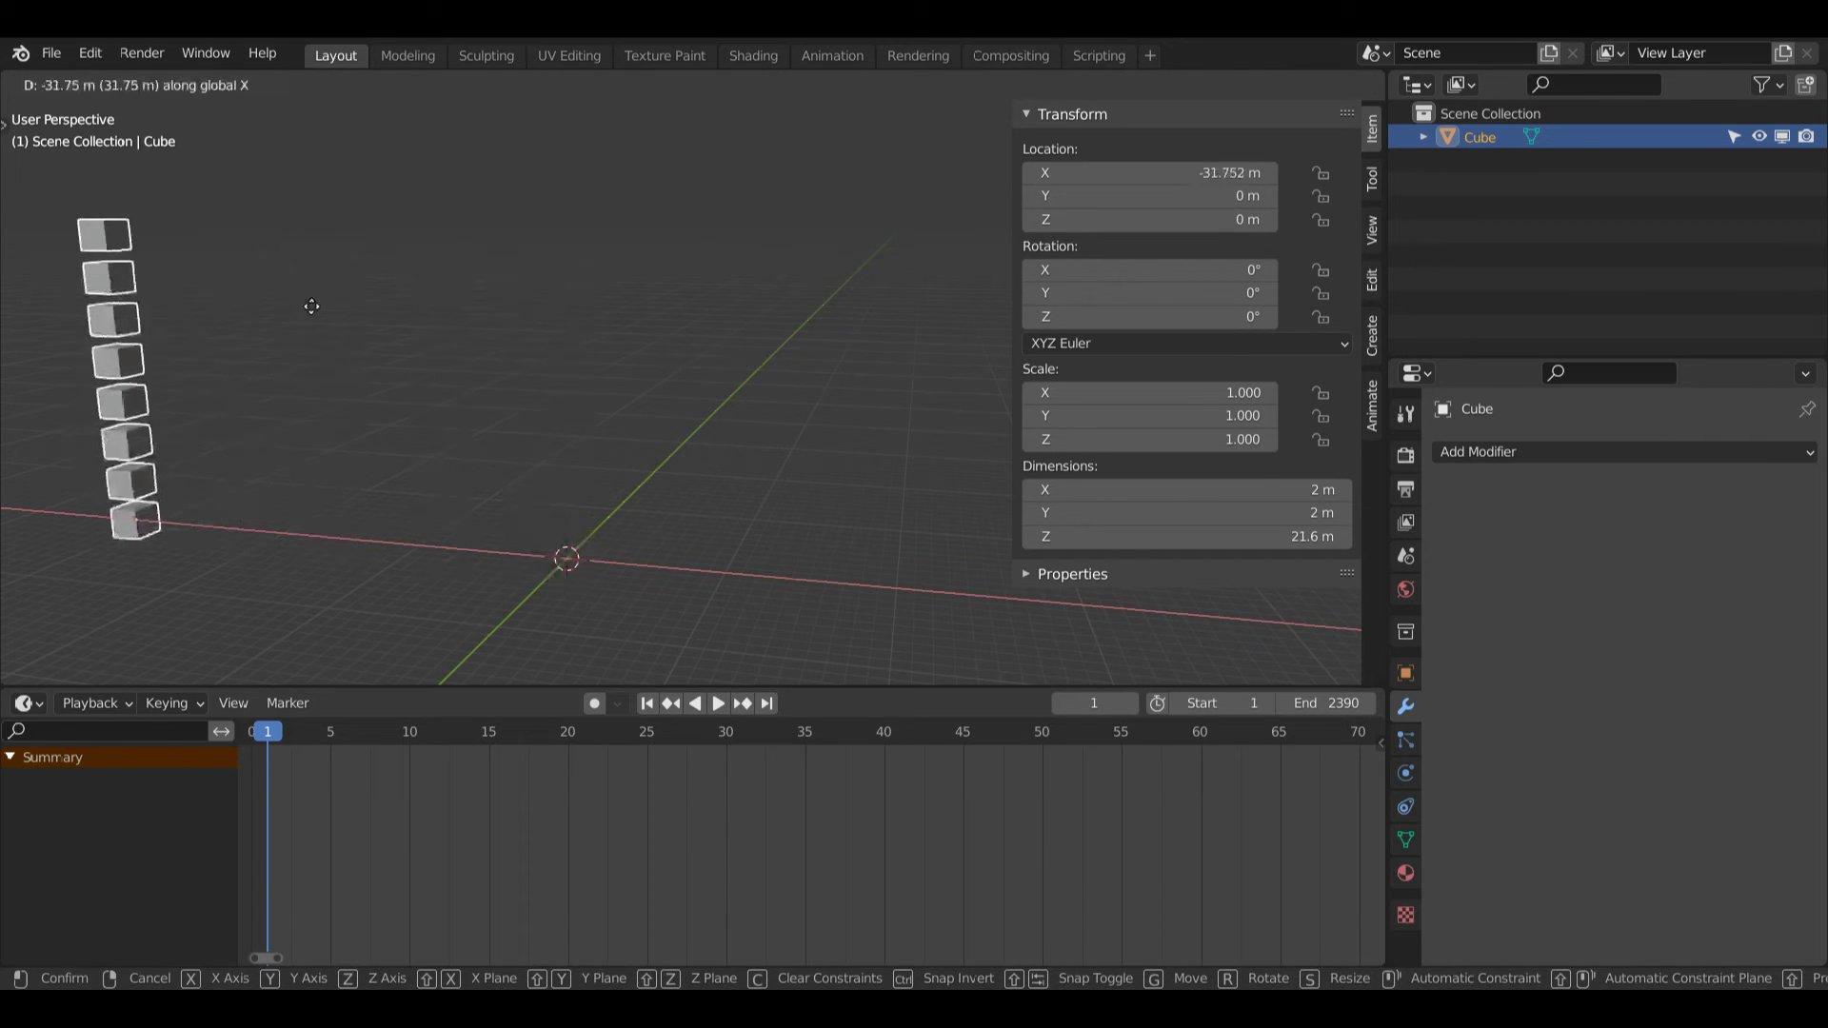
left_click(291, 299)
Step: Add a cone mesh at the world origin
key("shift+a")
mouse_move(802, 430)
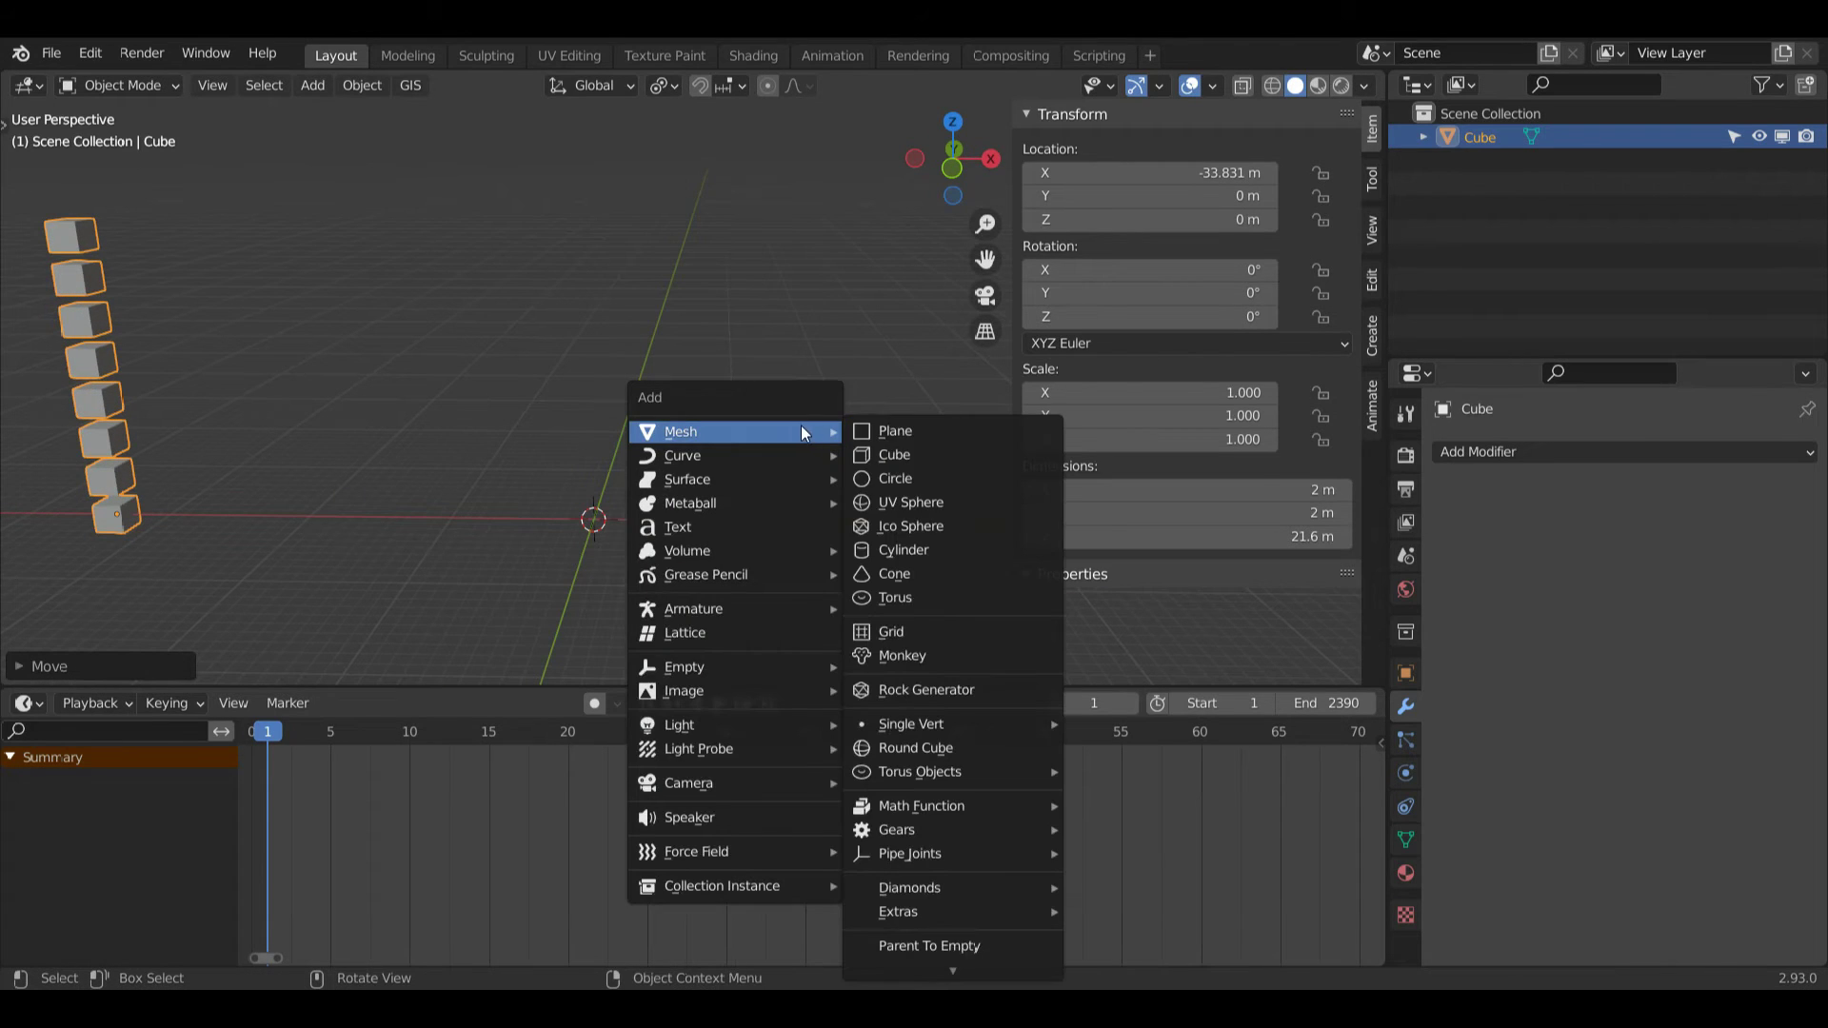
left_click(929, 573)
scroll(929, 573, "up", 3)
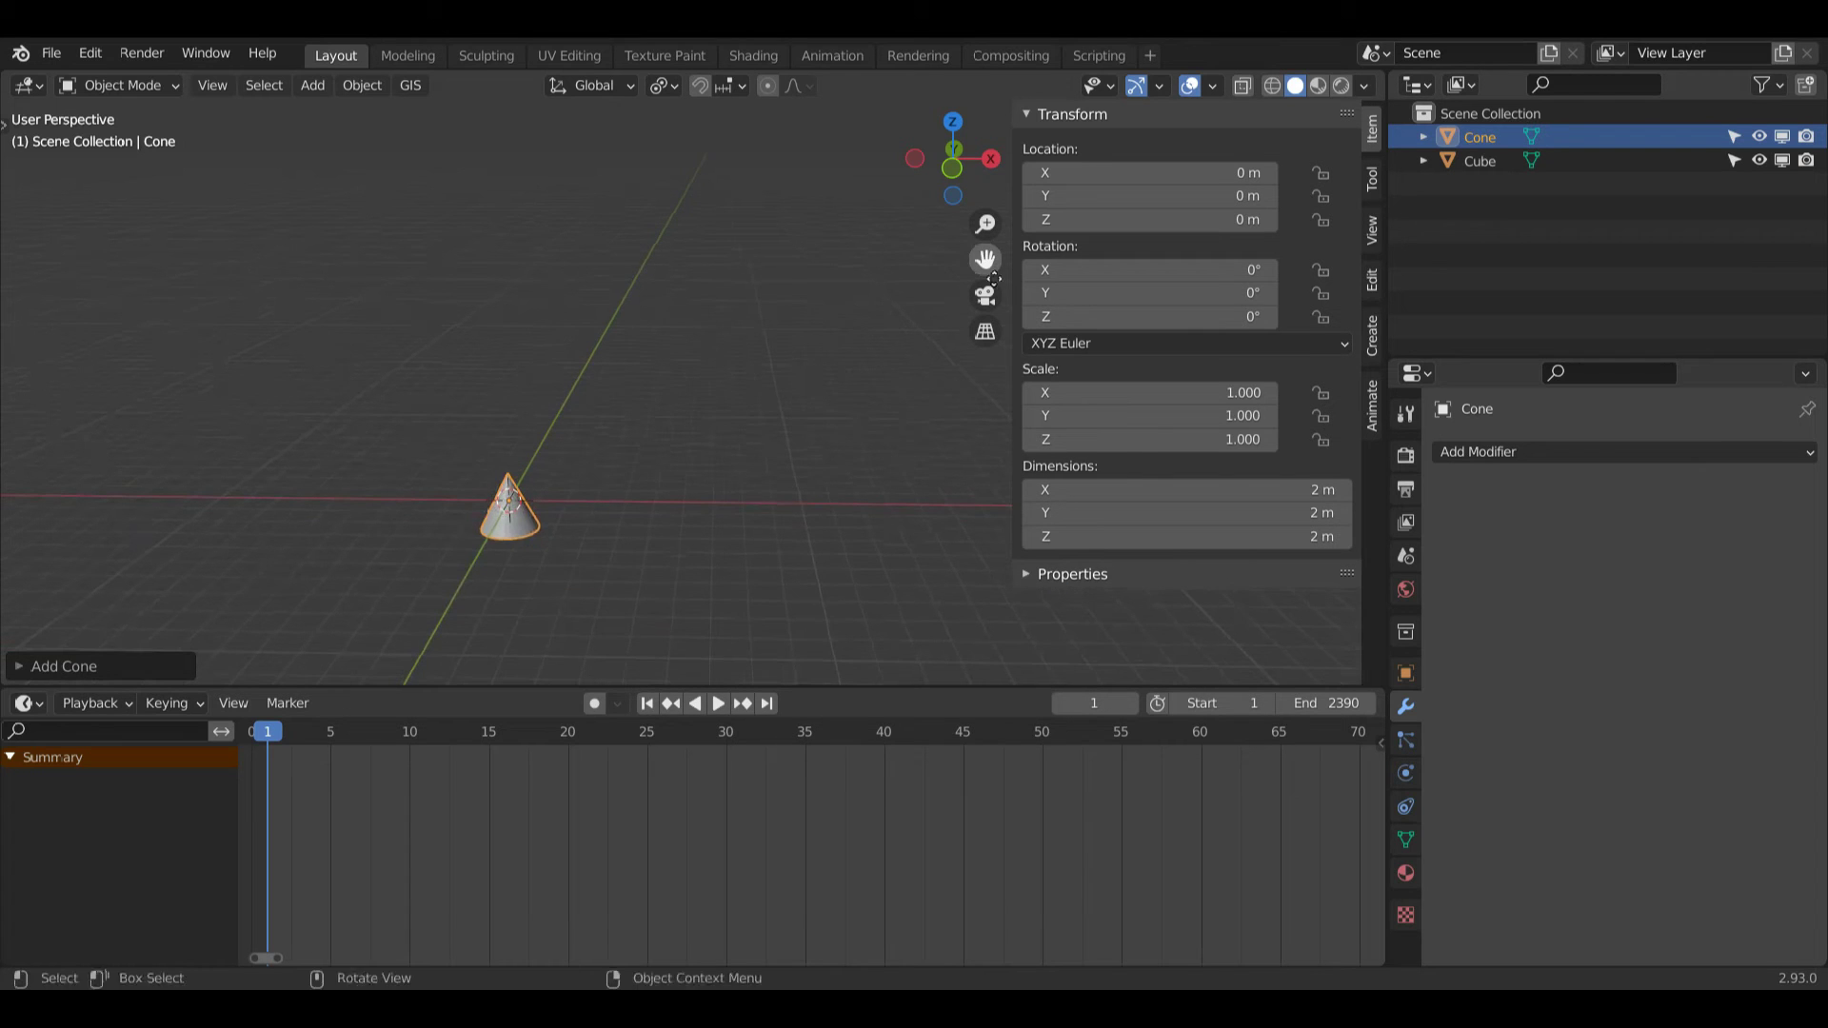
Step: Give the cone an Array modifier with a count of 5
left_click(1509, 453)
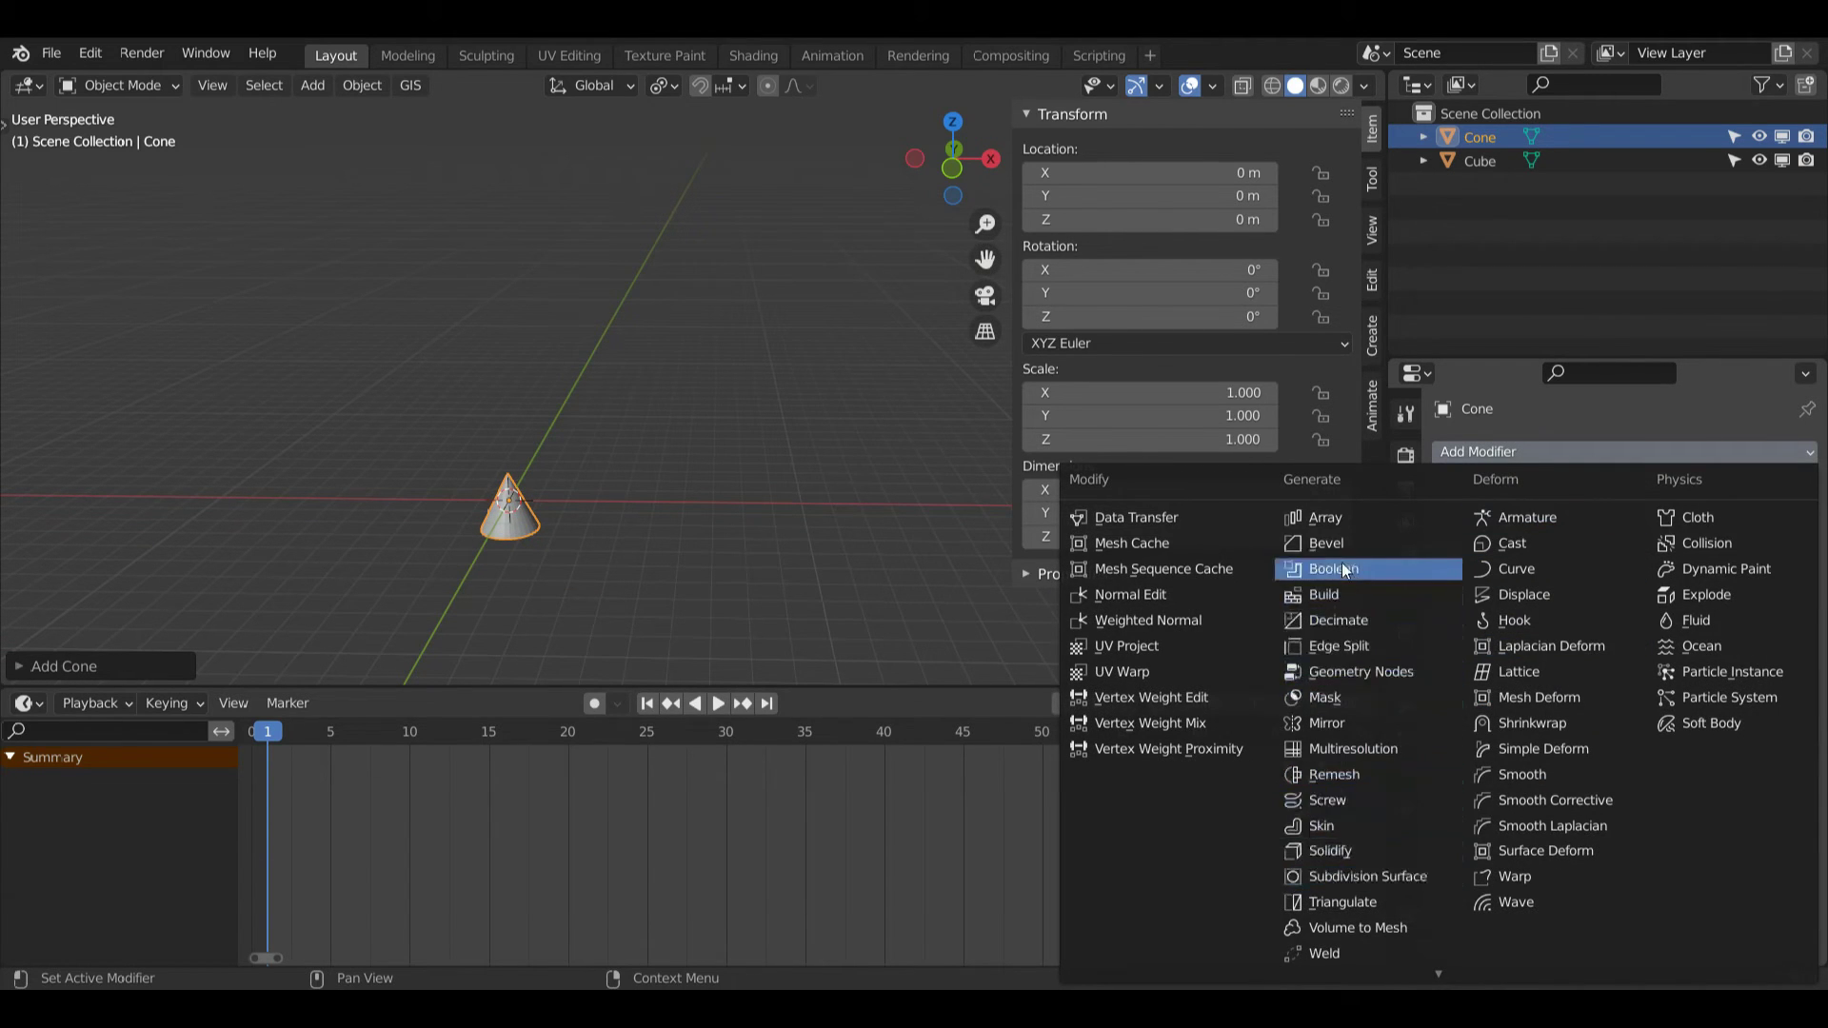
left_click(1331, 519)
left_click(1783, 559)
left_click(1783, 558)
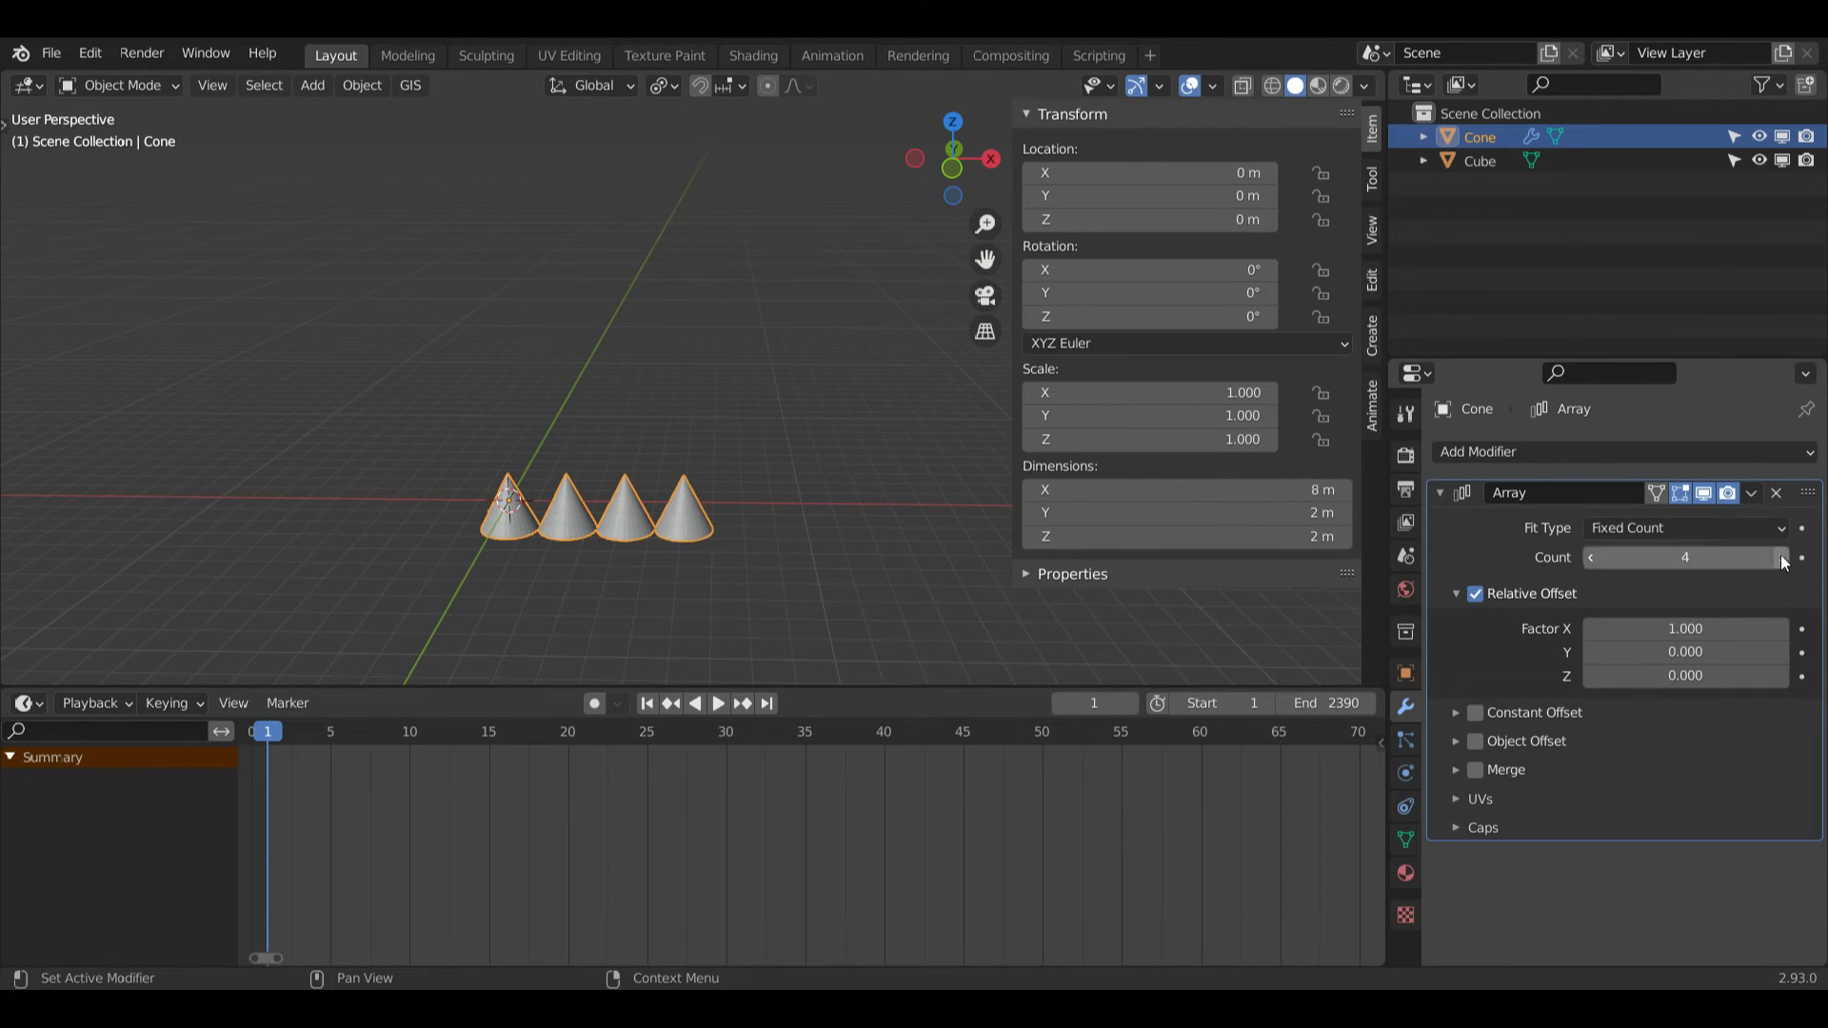
left_click(1780, 556)
Step: Add a UV sphere mesh at the world origin
key("shift+a")
mouse_move(720, 439)
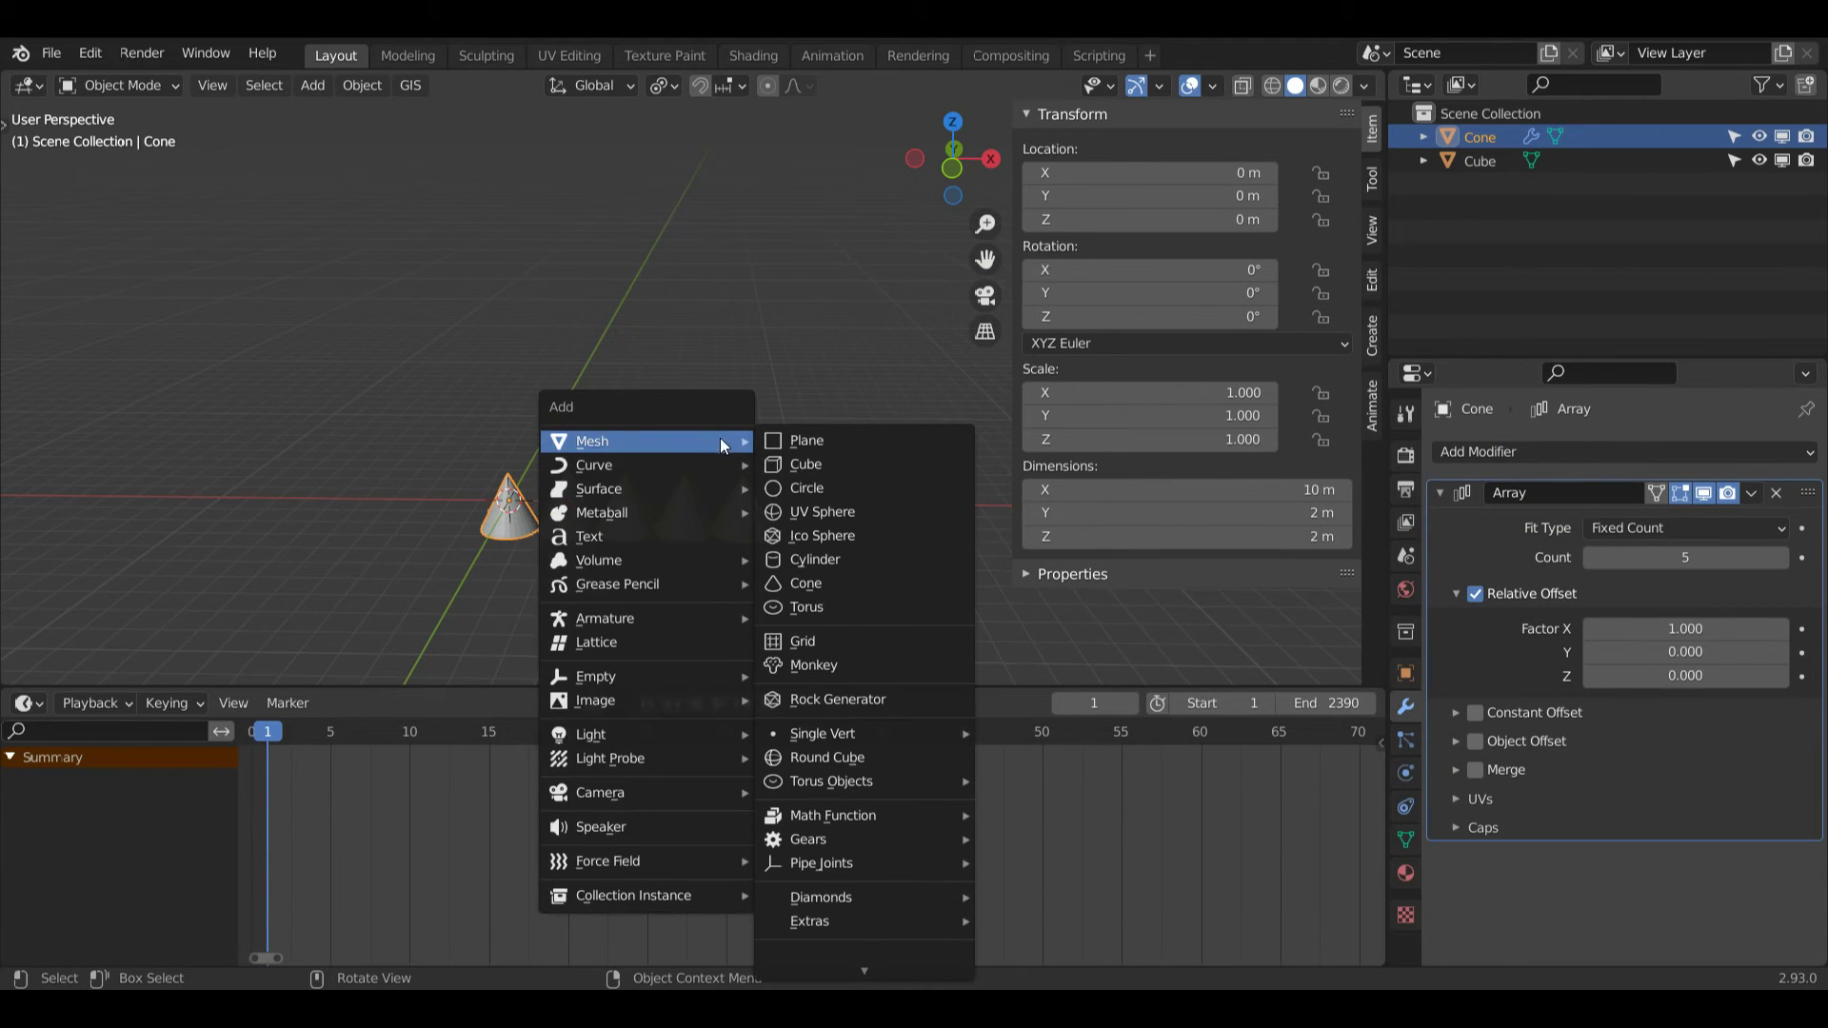
left_click(820, 517)
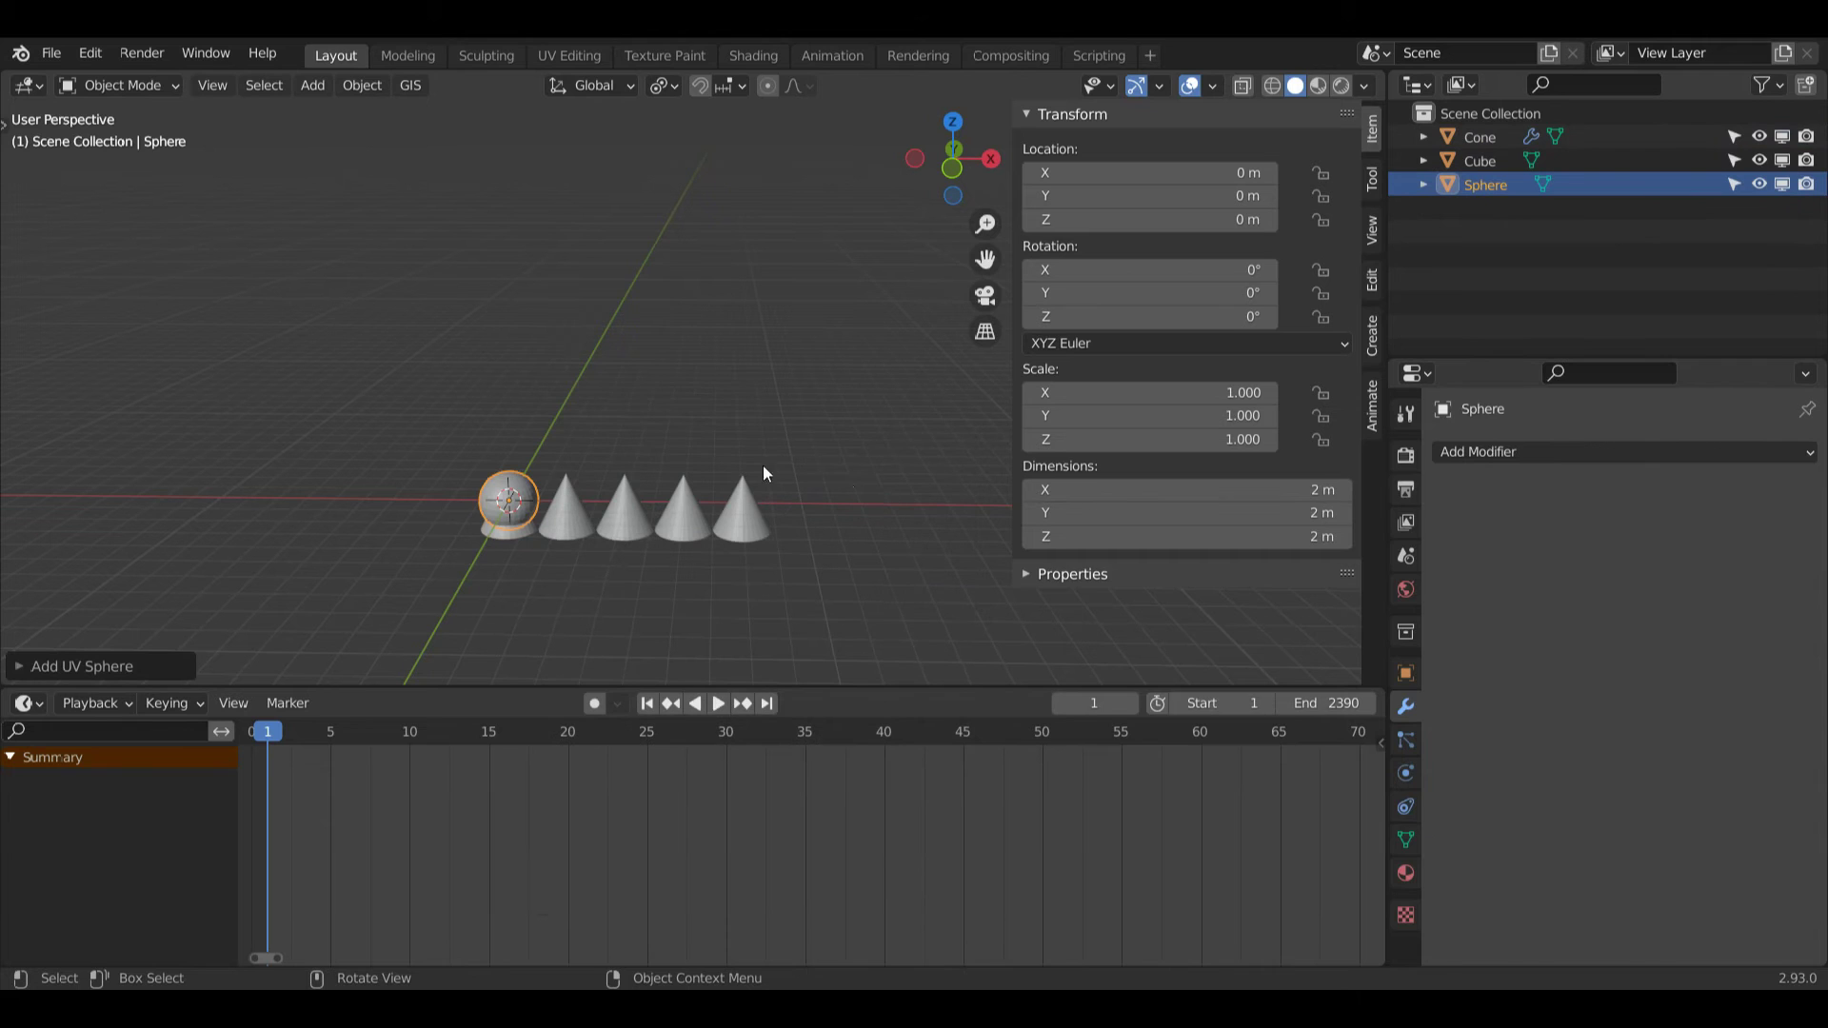
Step: Give the sphere an Array modifier with a count of 5
left_click(1485, 451)
left_click(1322, 519)
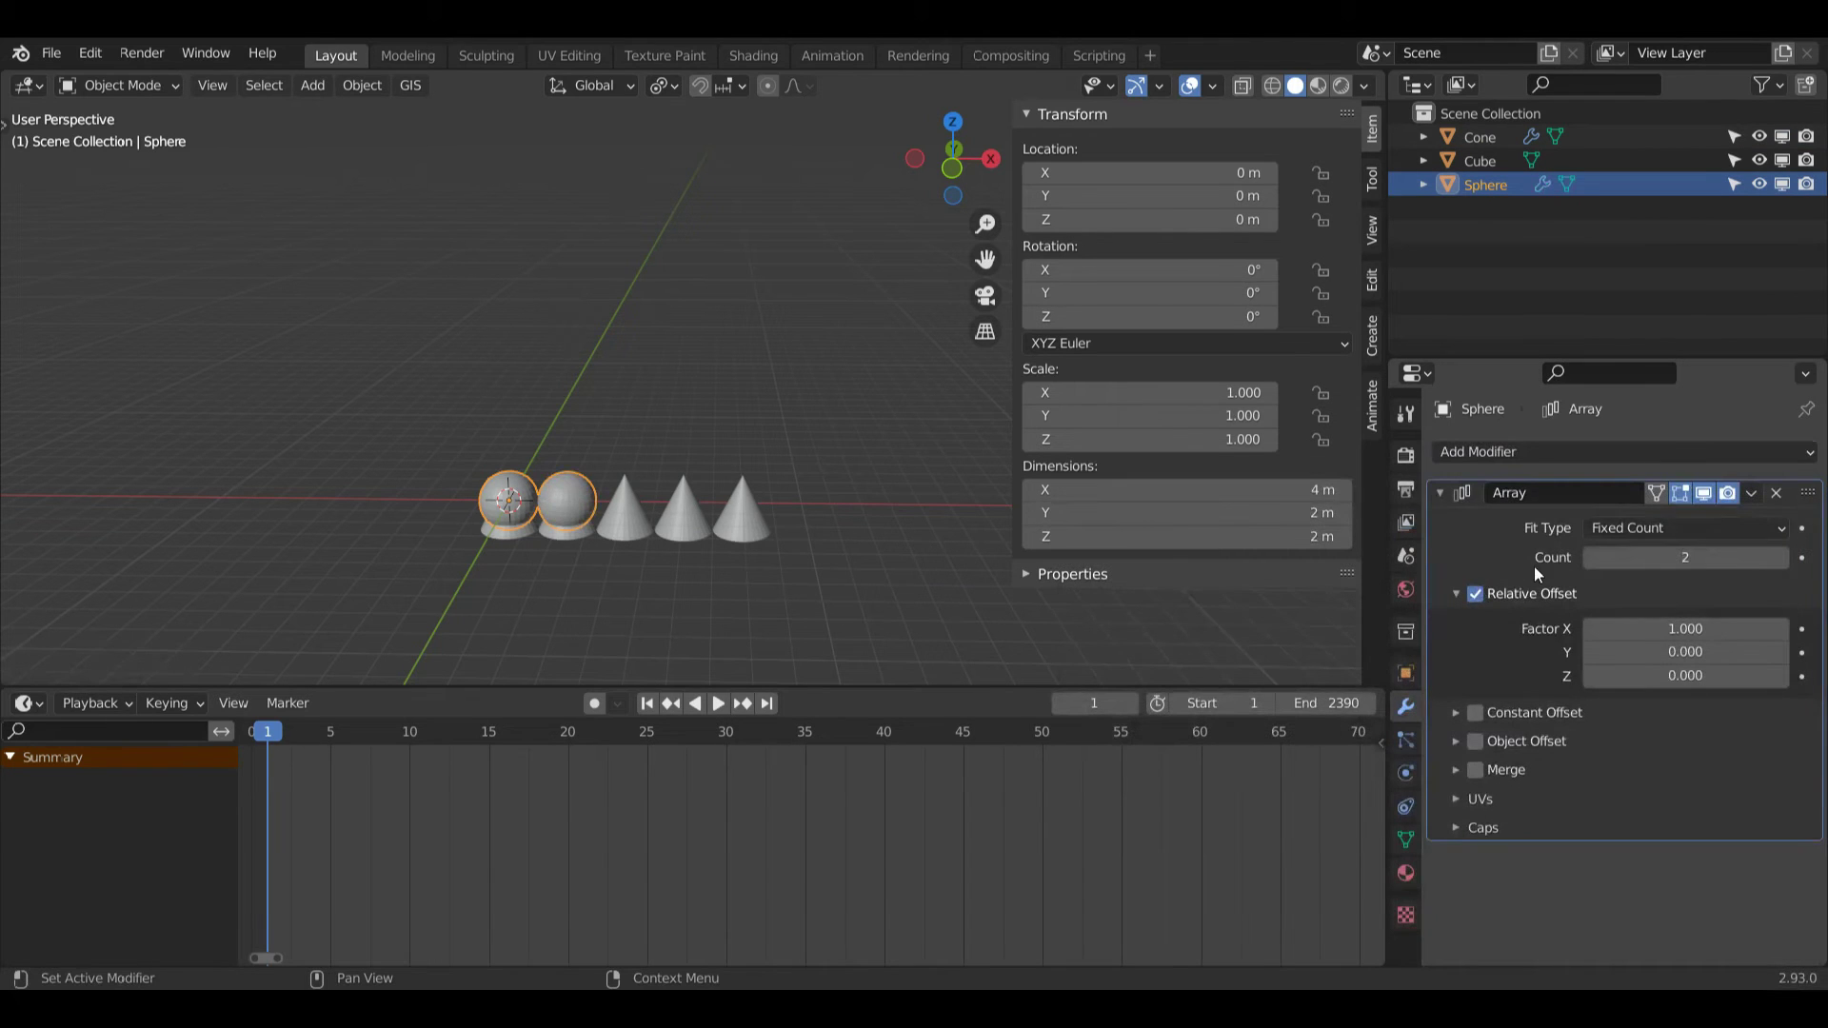
left_click(1781, 558)
left_click(1781, 558)
left_click(1781, 558)
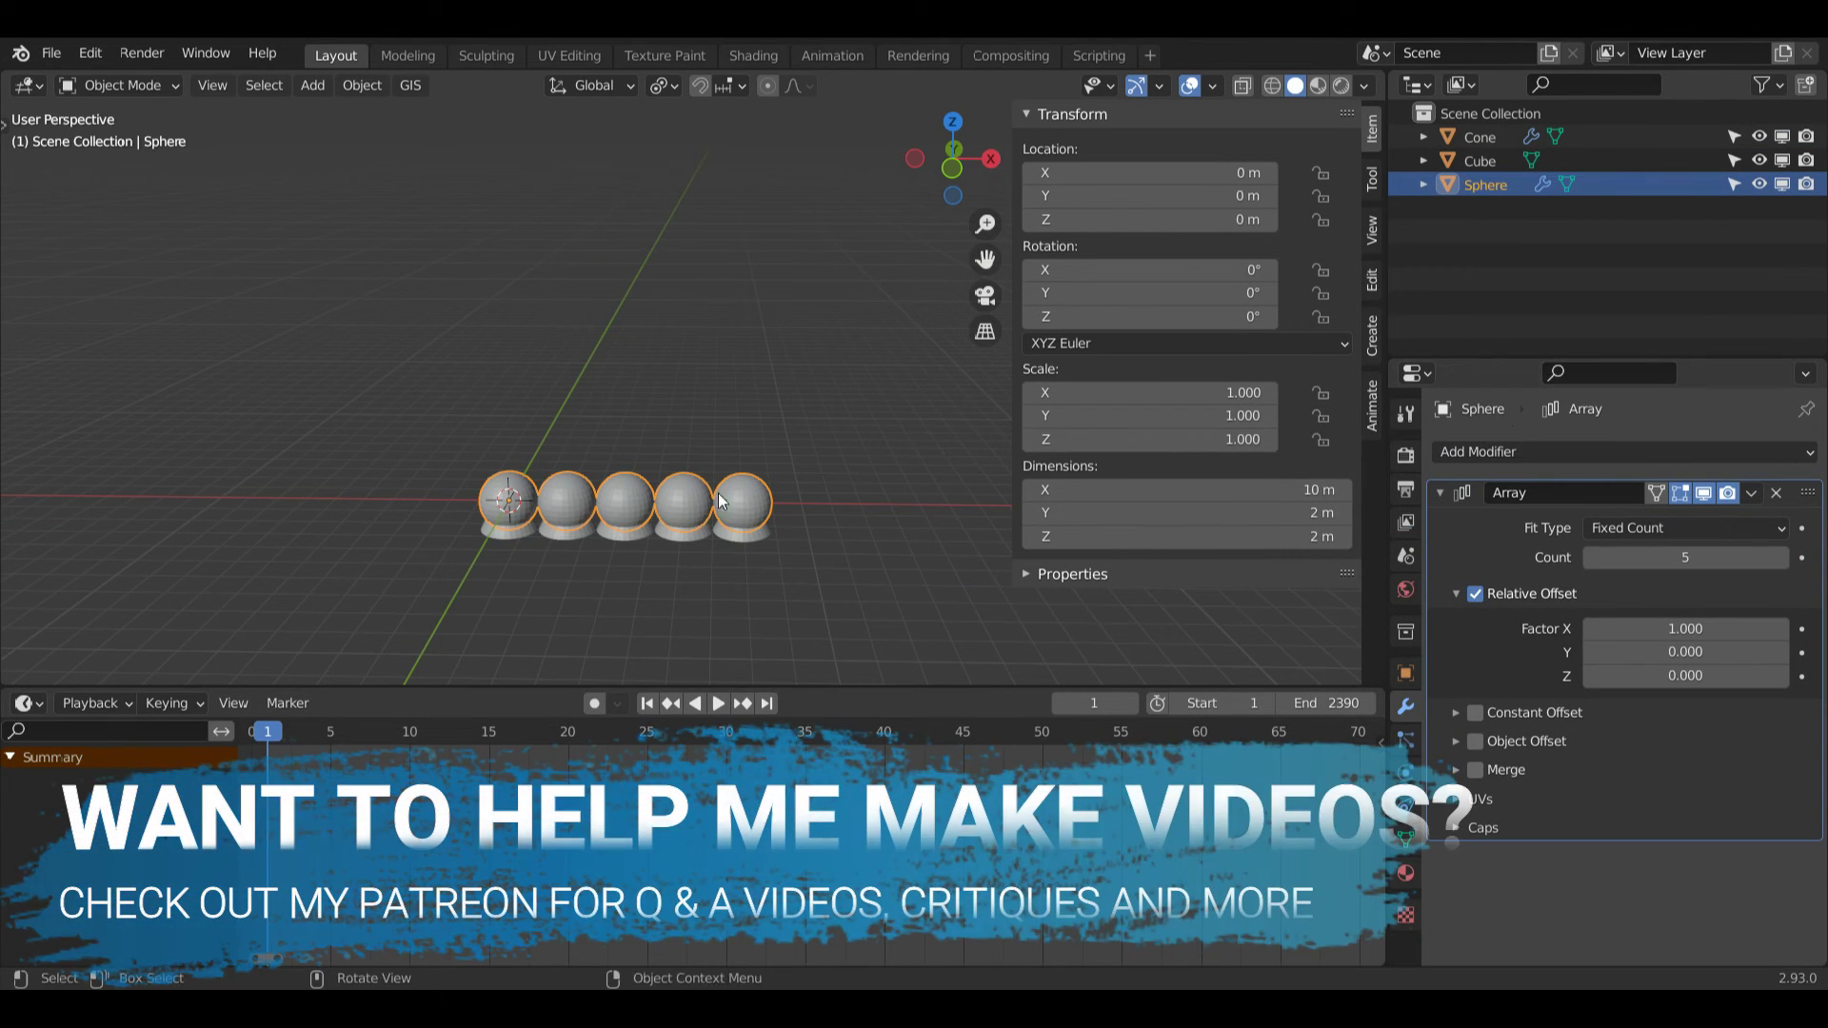
key("alt+a")
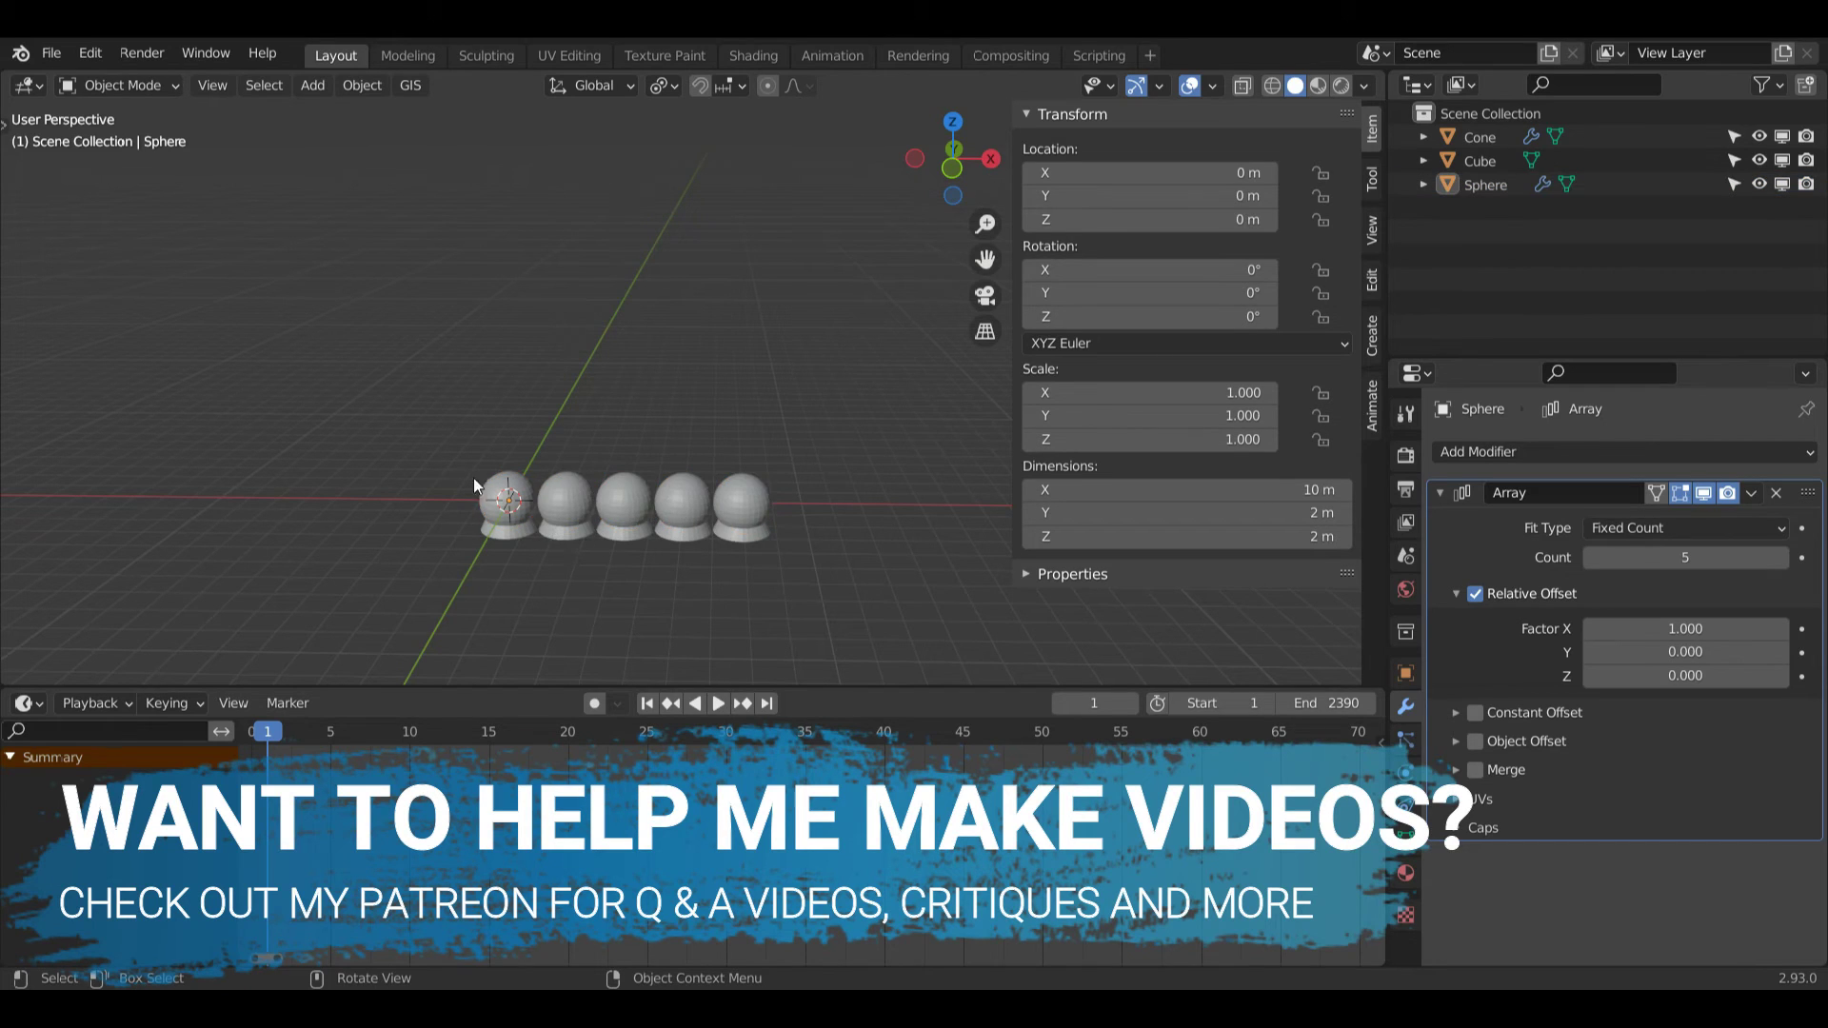
left_click(610, 493)
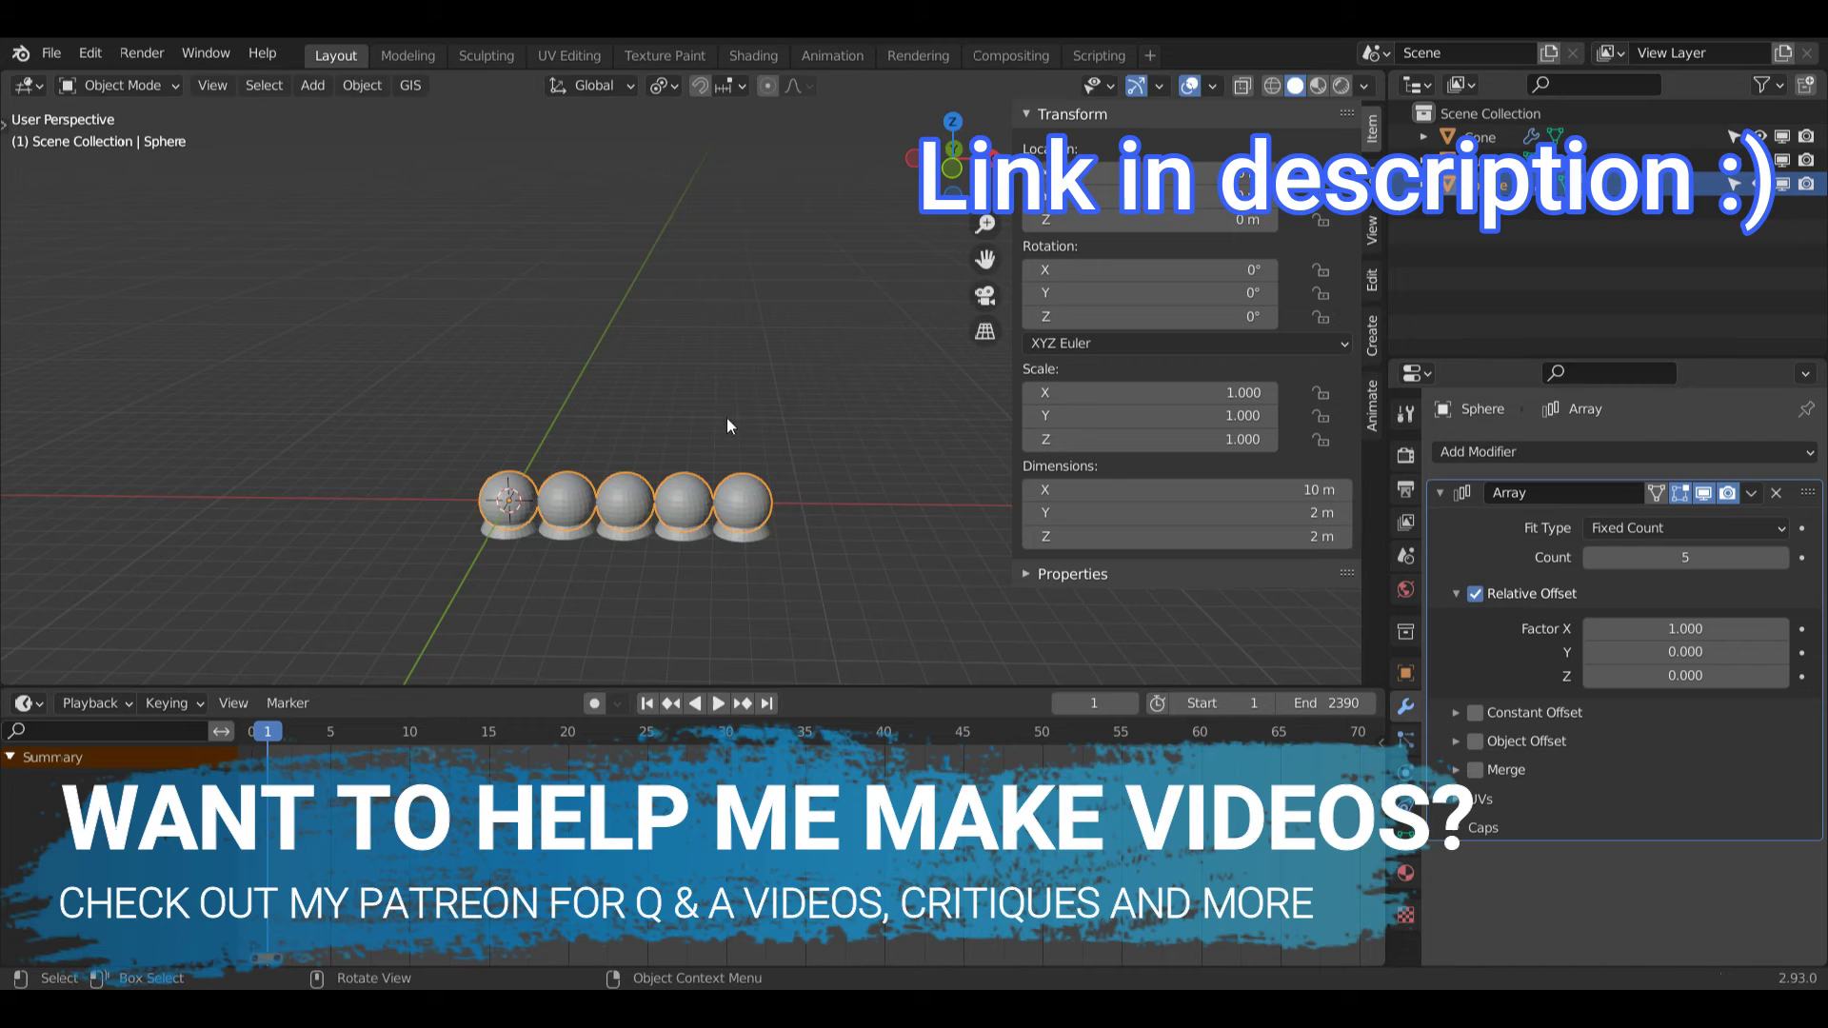
Step: Move the sphere row 2 m along X and set the cone array's relative X offset factor to 2
type("gx2")
key("Return")
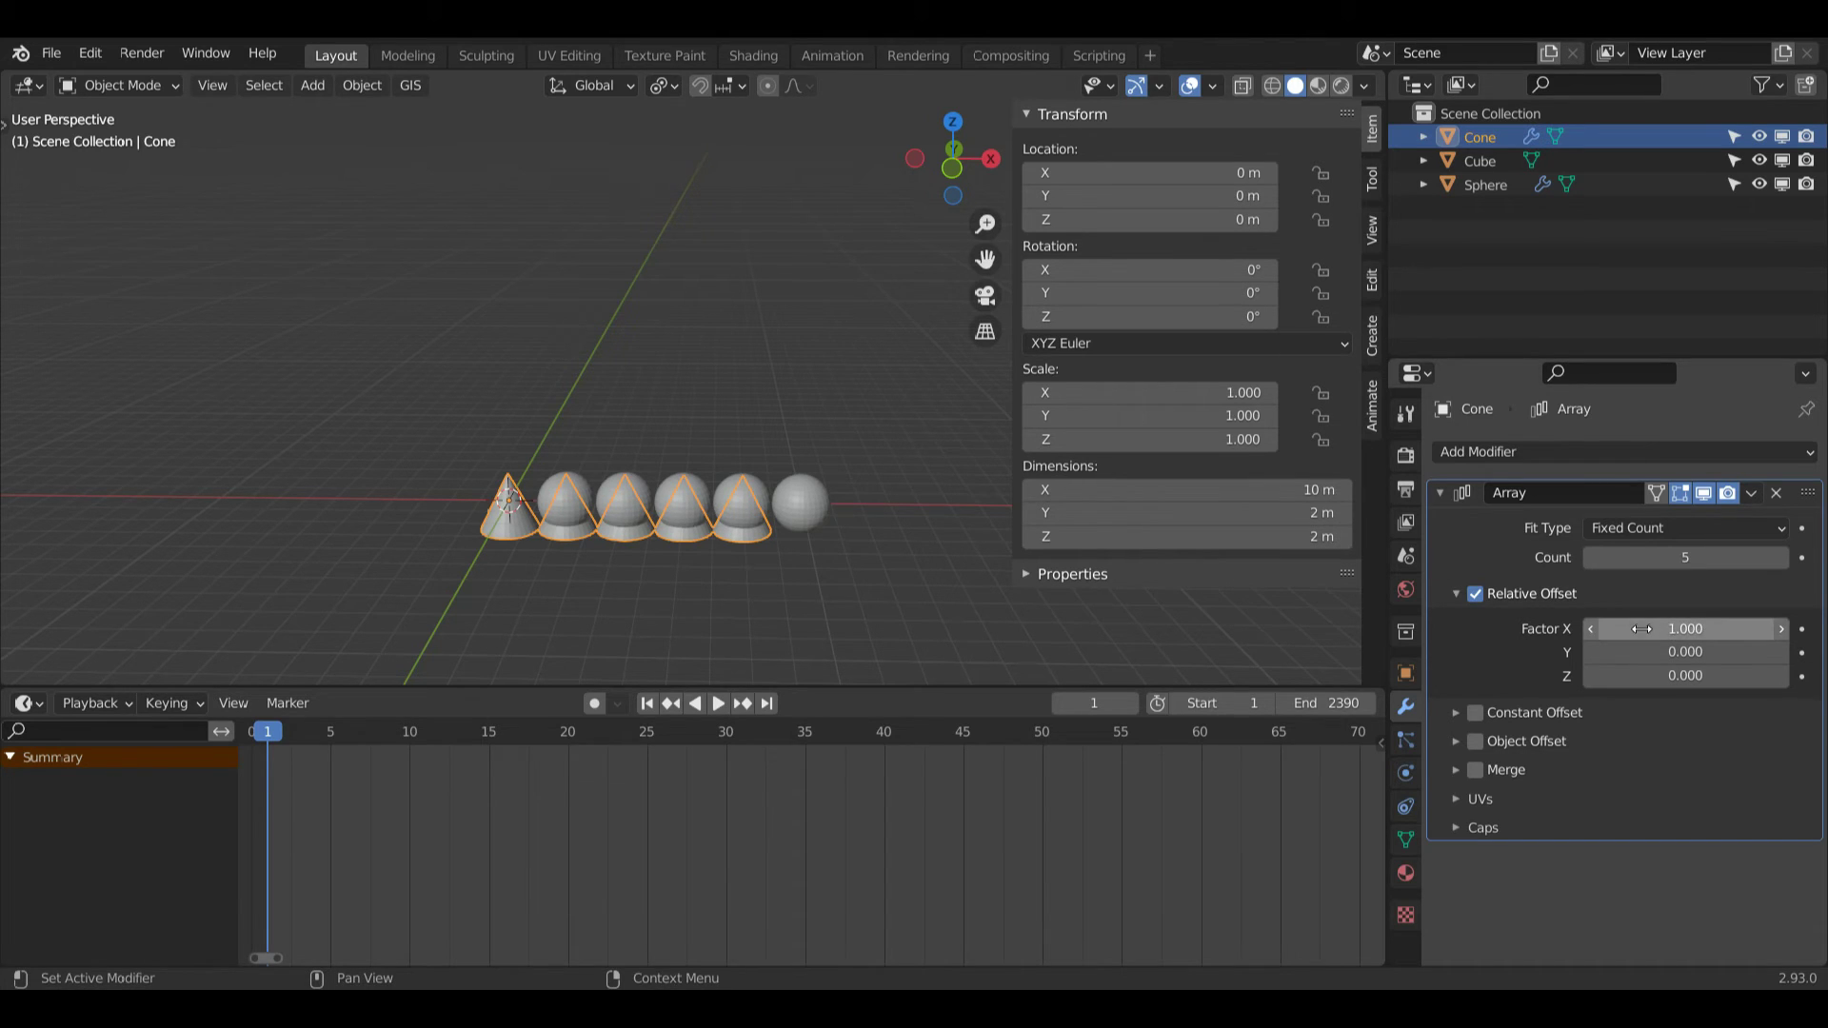
left_click_drag(1644, 628, 1678, 628)
left_click(1688, 629)
type("2")
key("Return")
Step: Set the sphere array's relative X offset factor to 2 so the spheres alternate with the cones
left_click(680, 511)
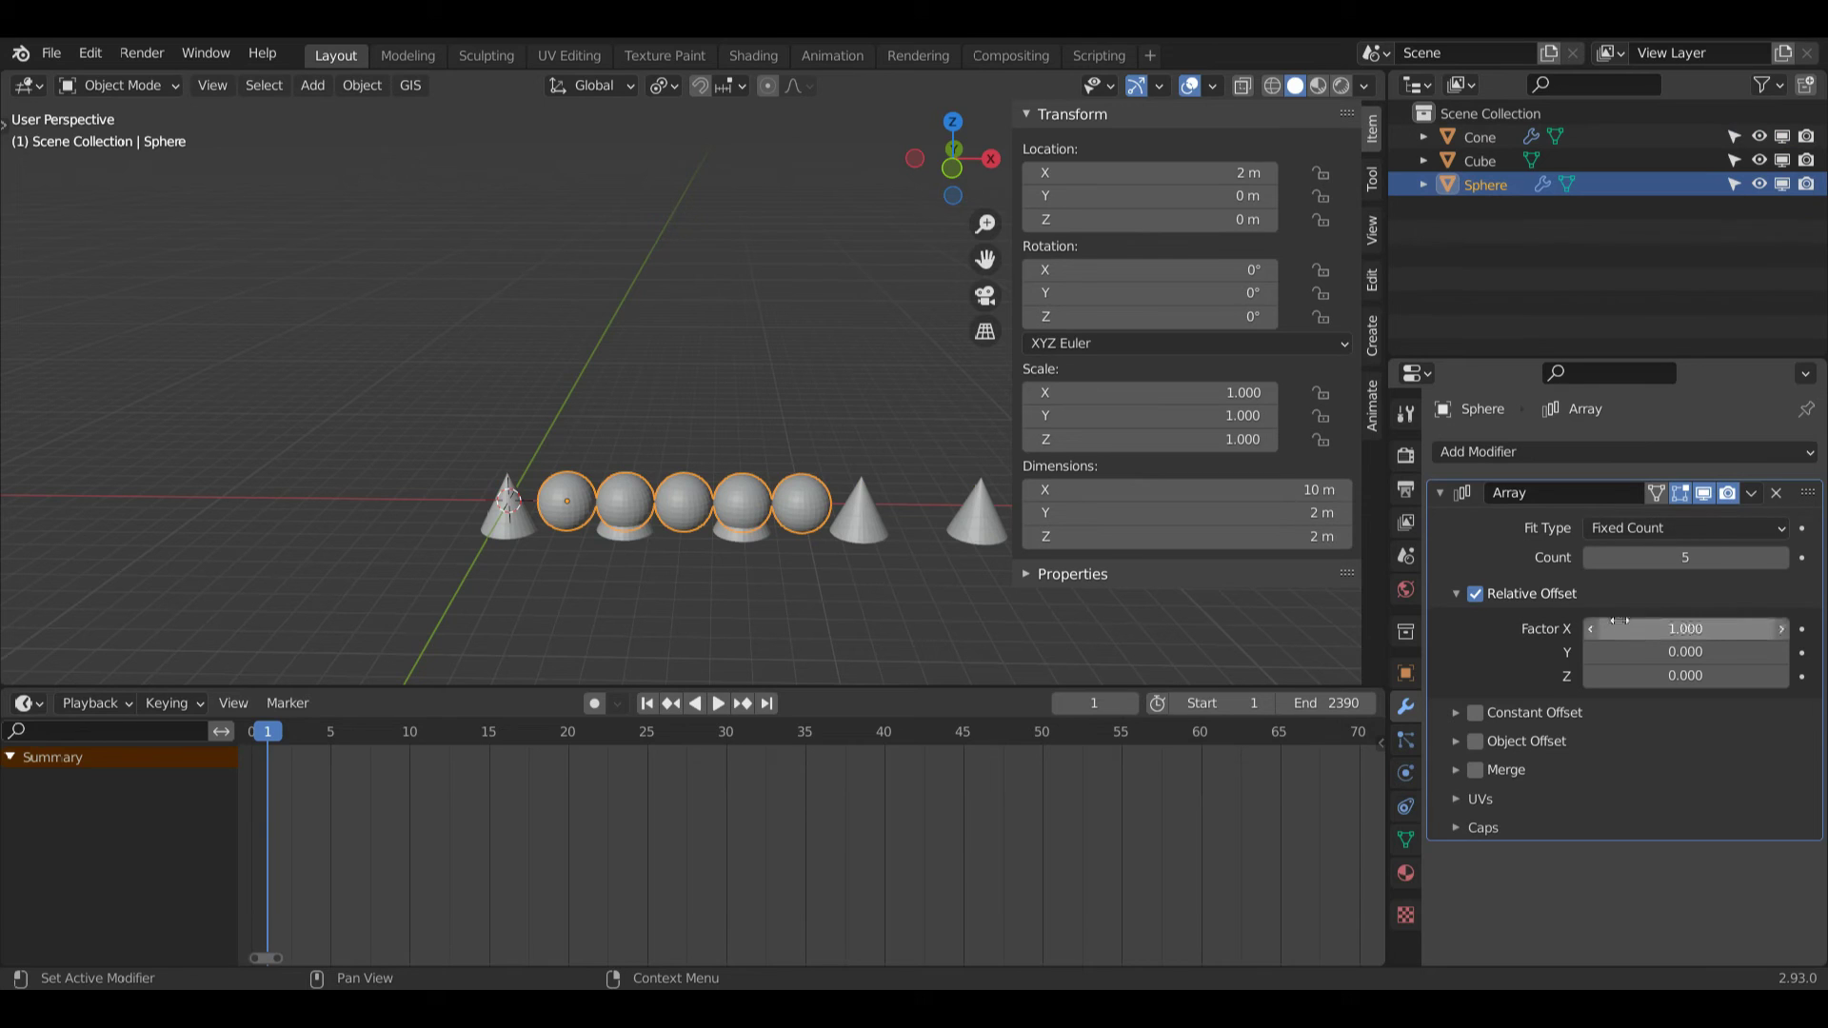
left_click(1664, 628)
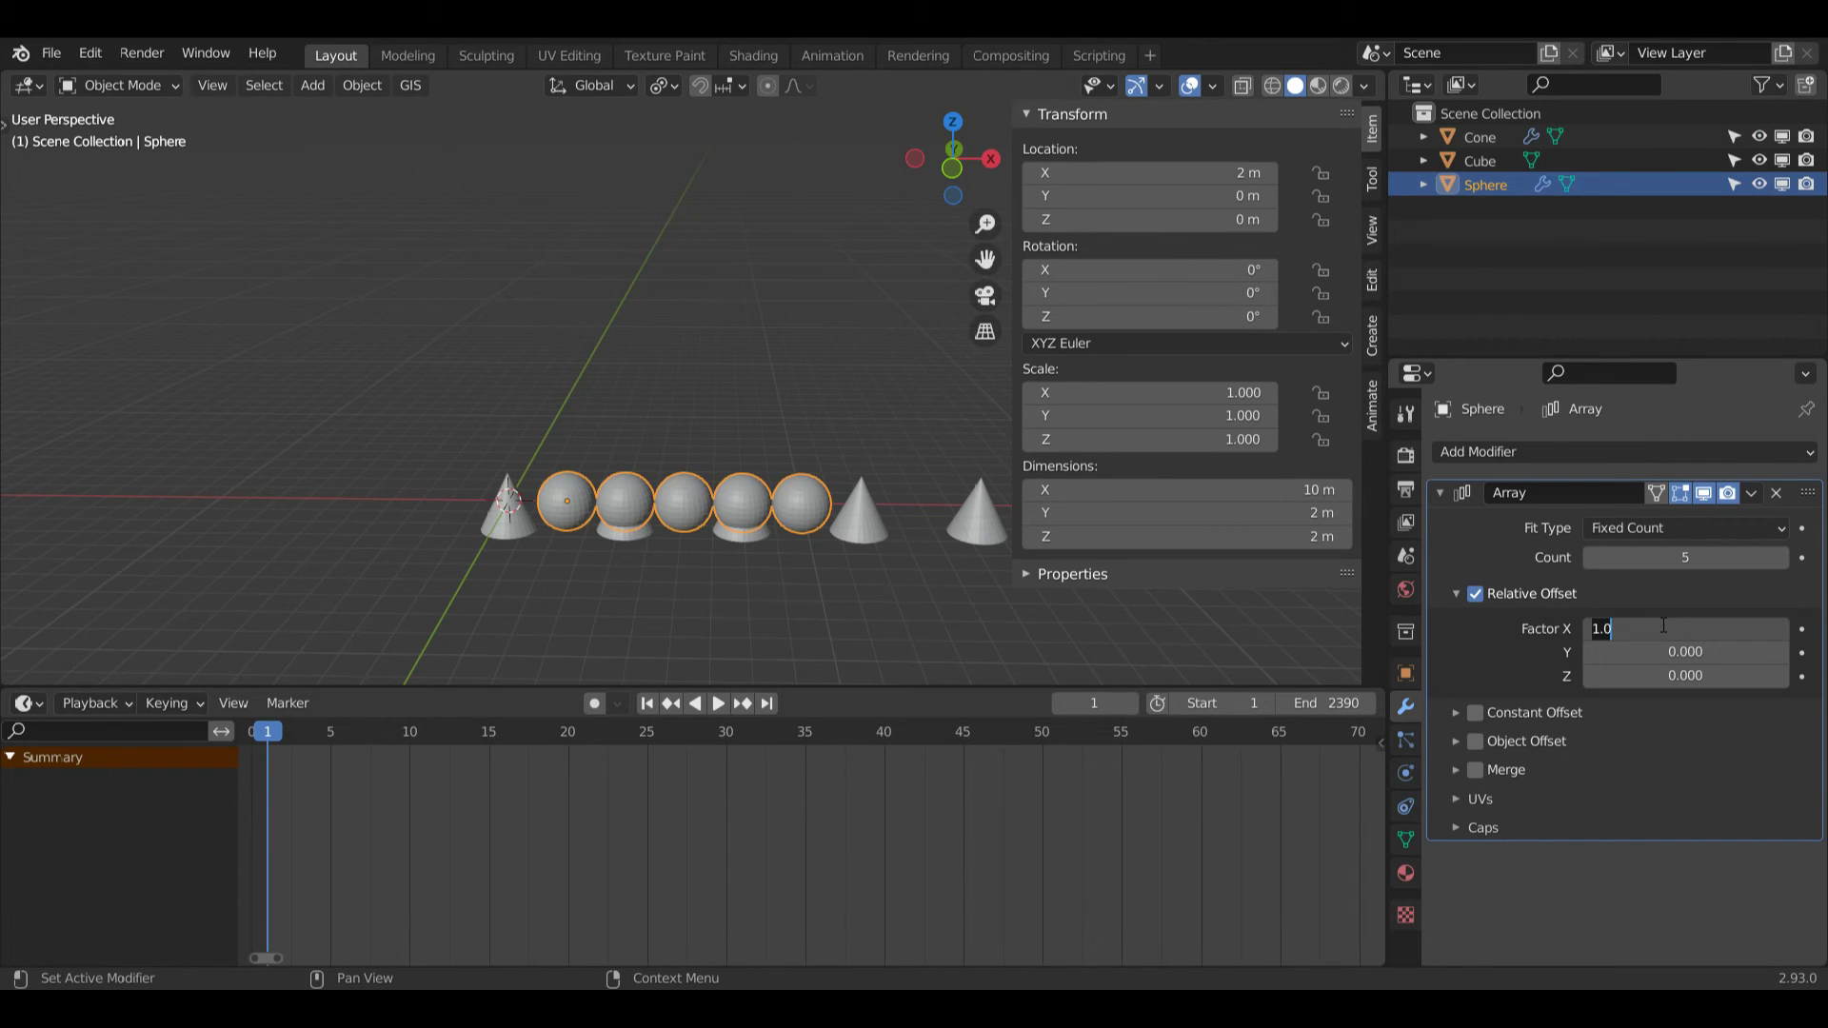
type("2")
key("Return")
left_click_drag(988, 263, 777, 248)
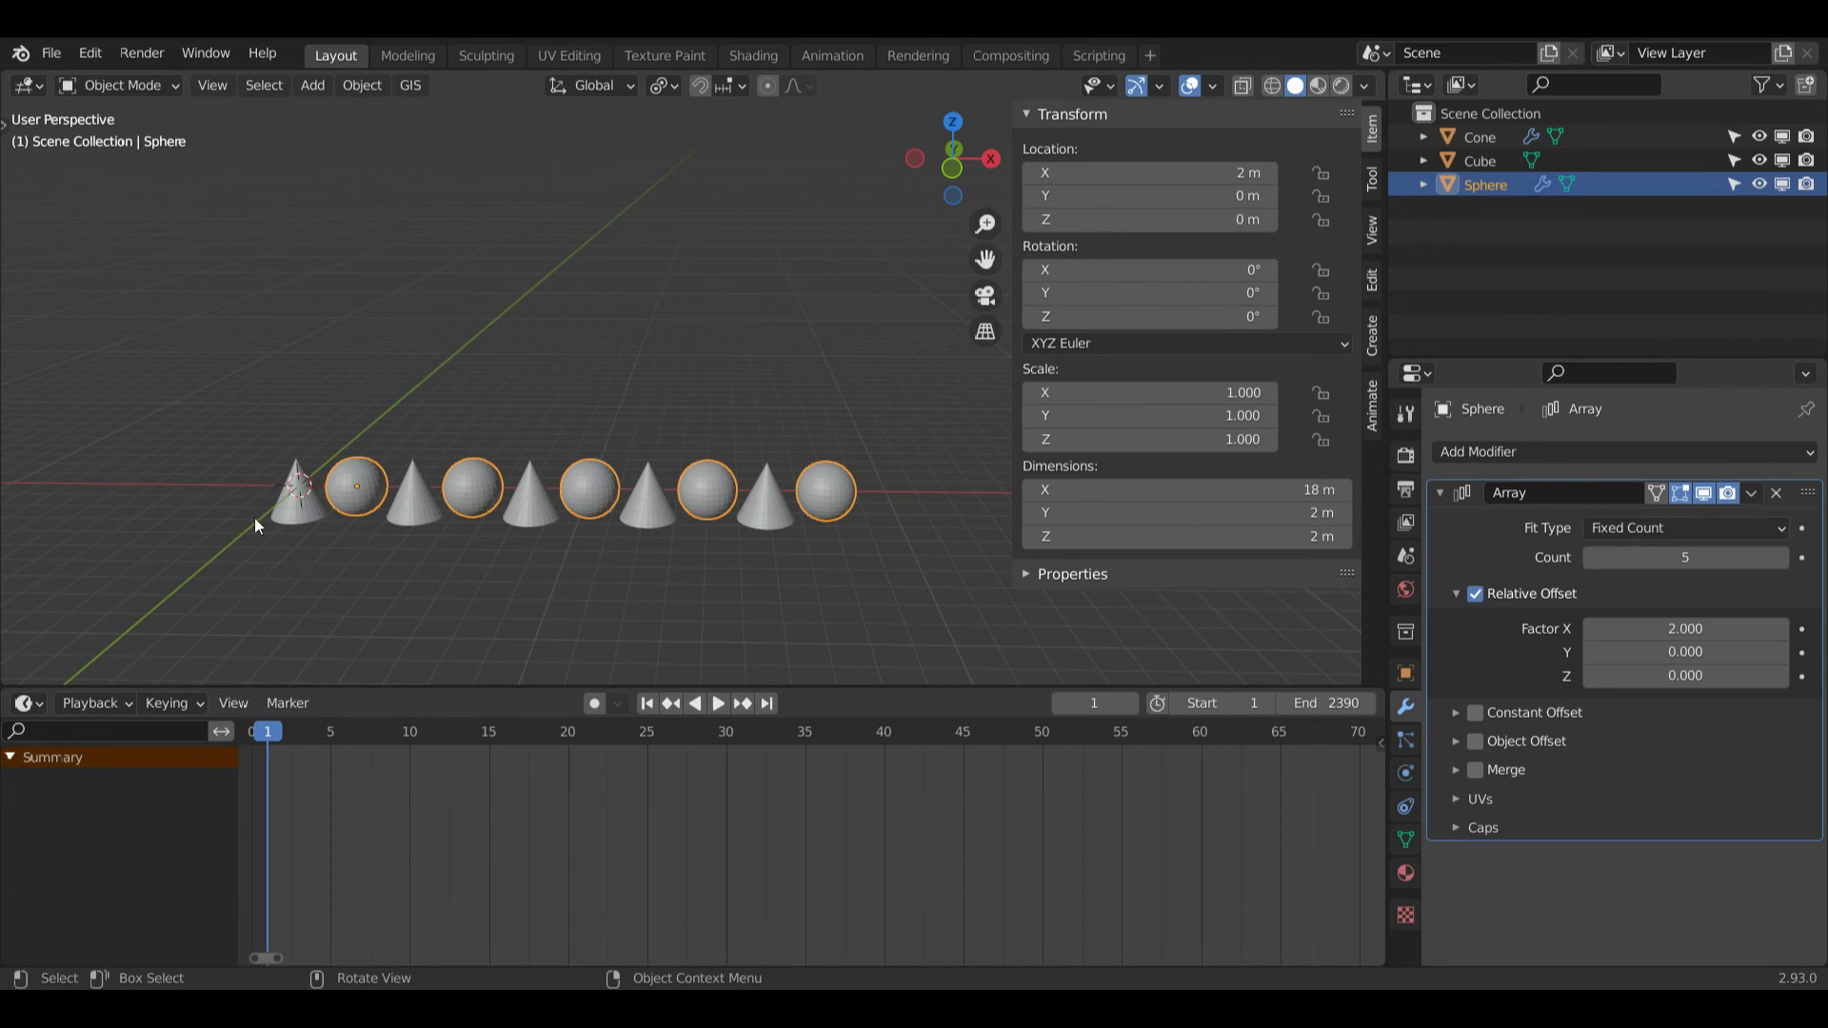
Step: Delete both the cone row and the sphere row from the scene
left_click(572, 379)
scroll(686, 371, "down", 2)
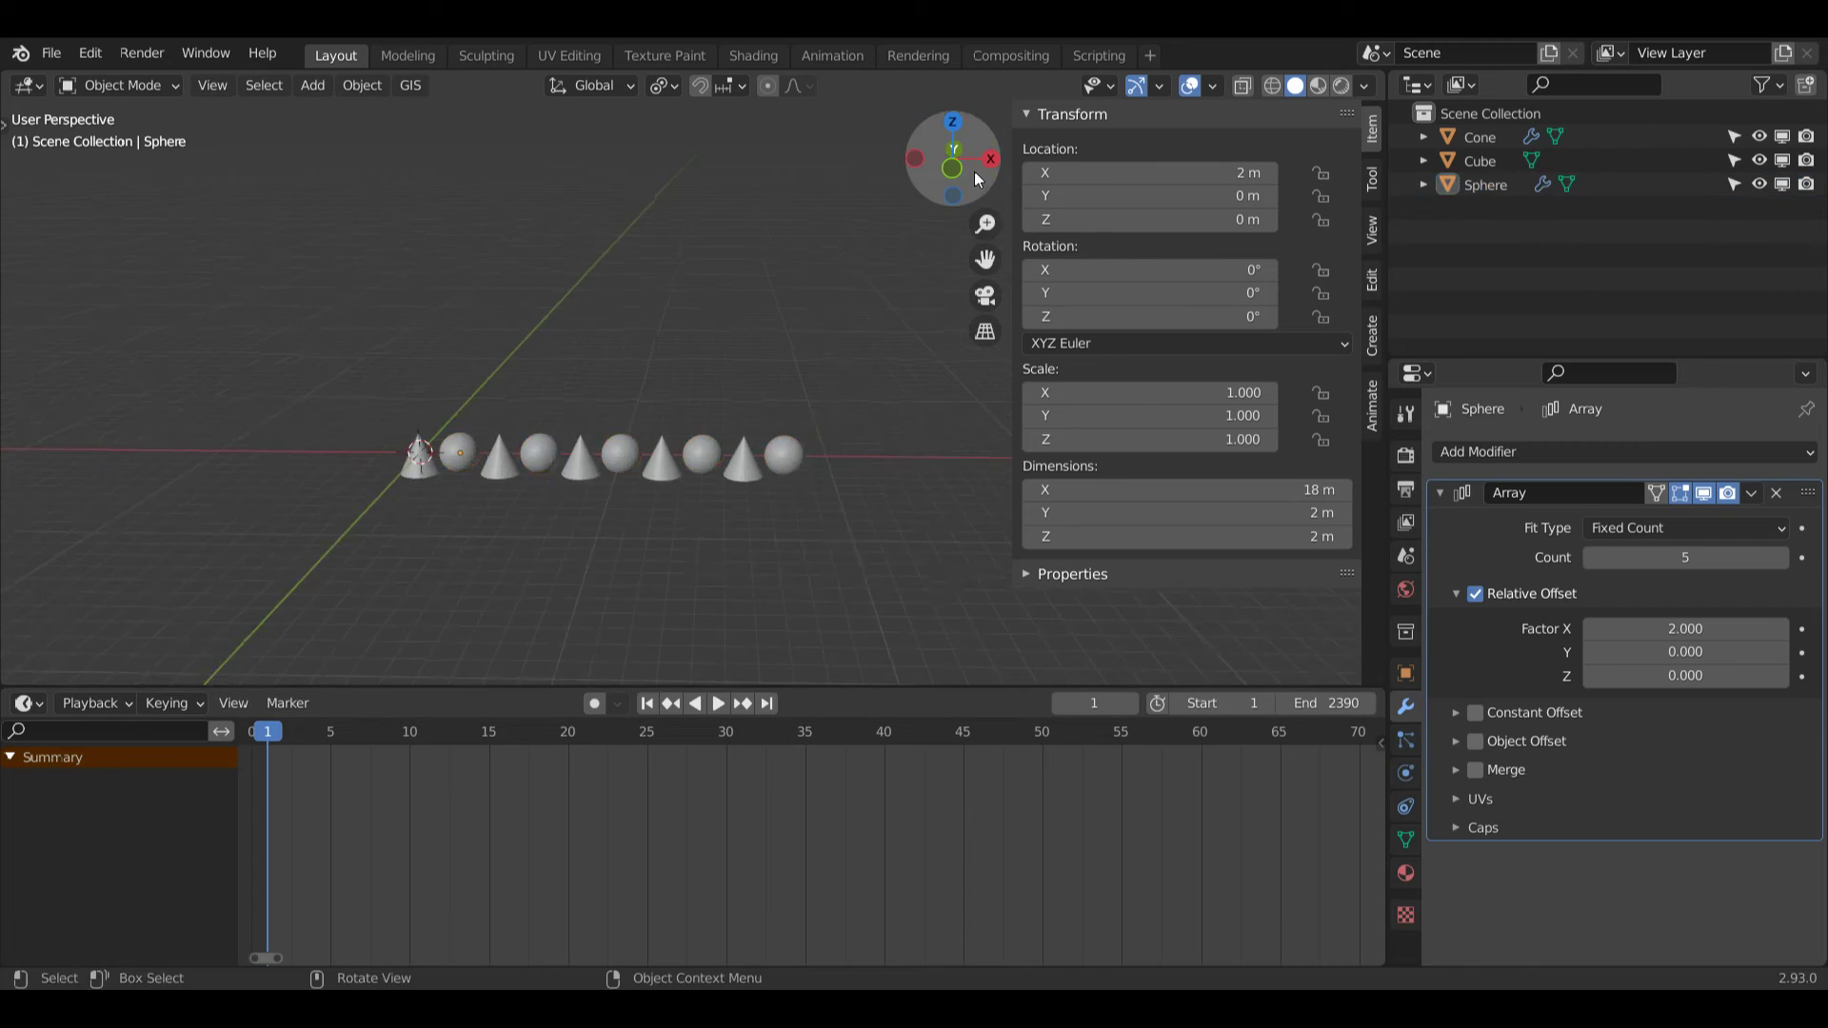
left_click_drag(374, 377, 876, 549)
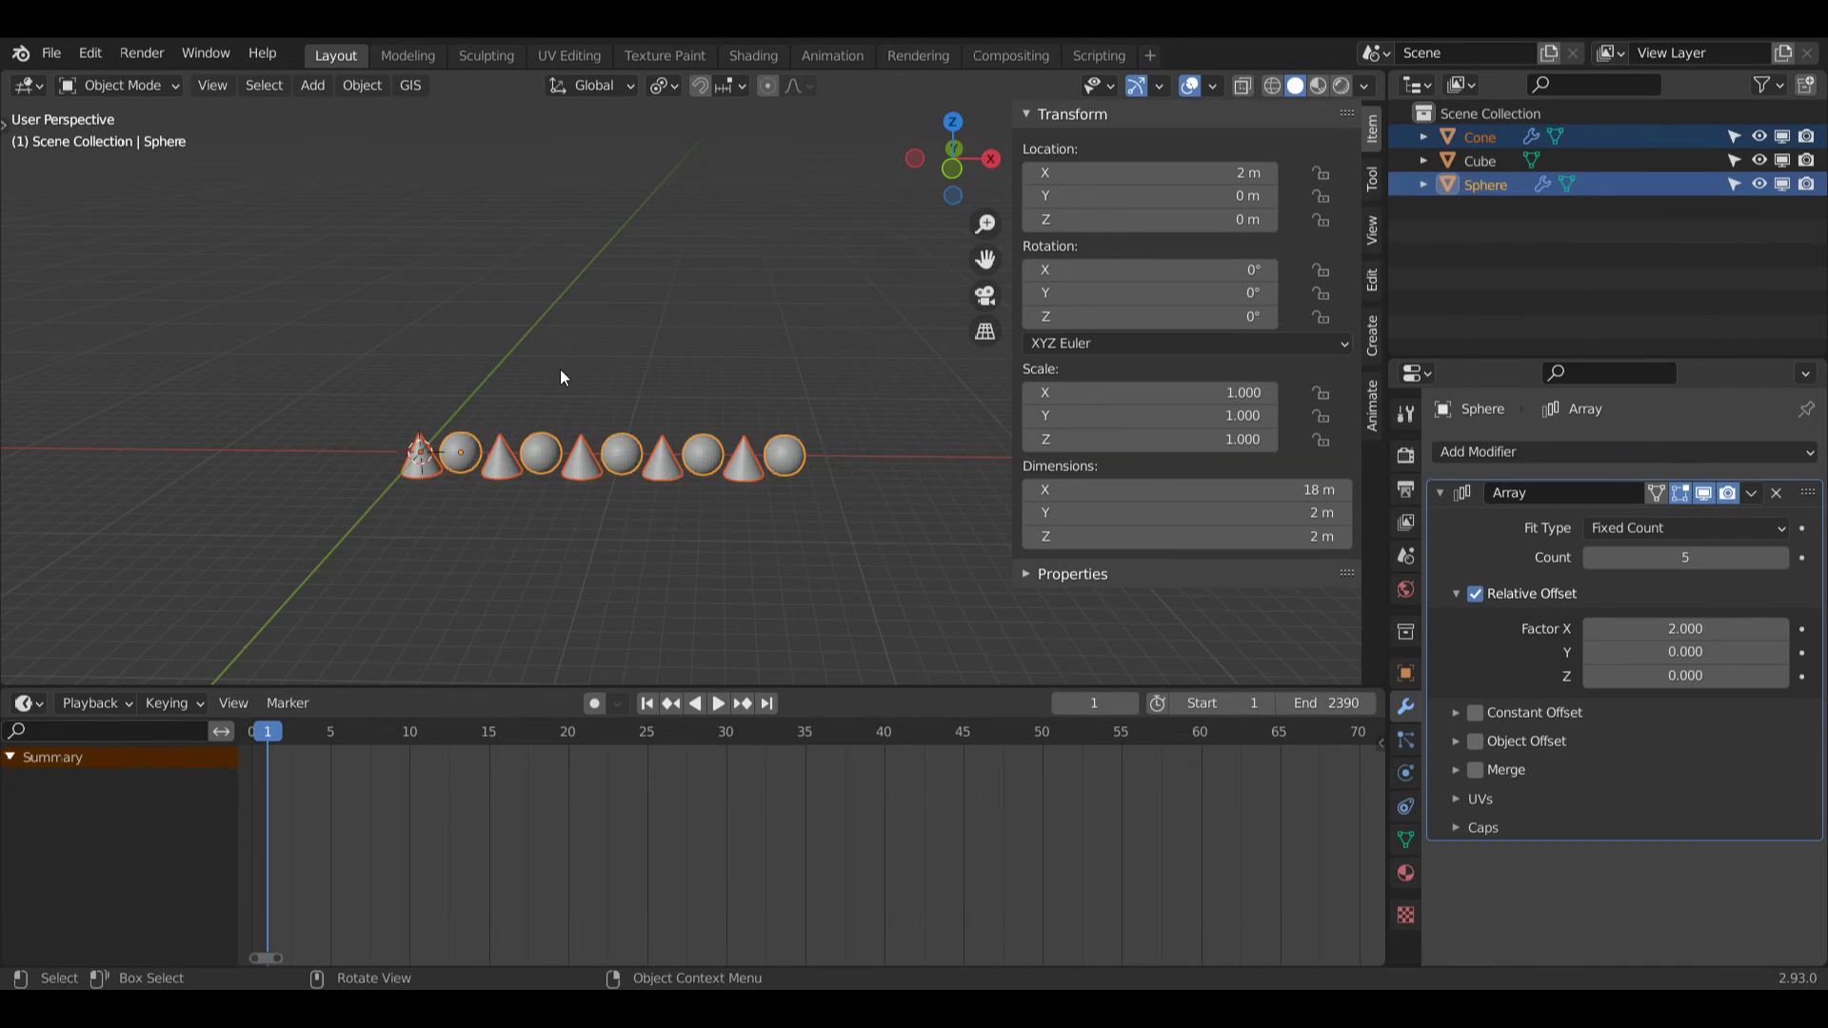
key("x")
left_click(611, 375)
Step: Select the vertical cube stack and return it to the world origin by clearing its location
left_click(1470, 135)
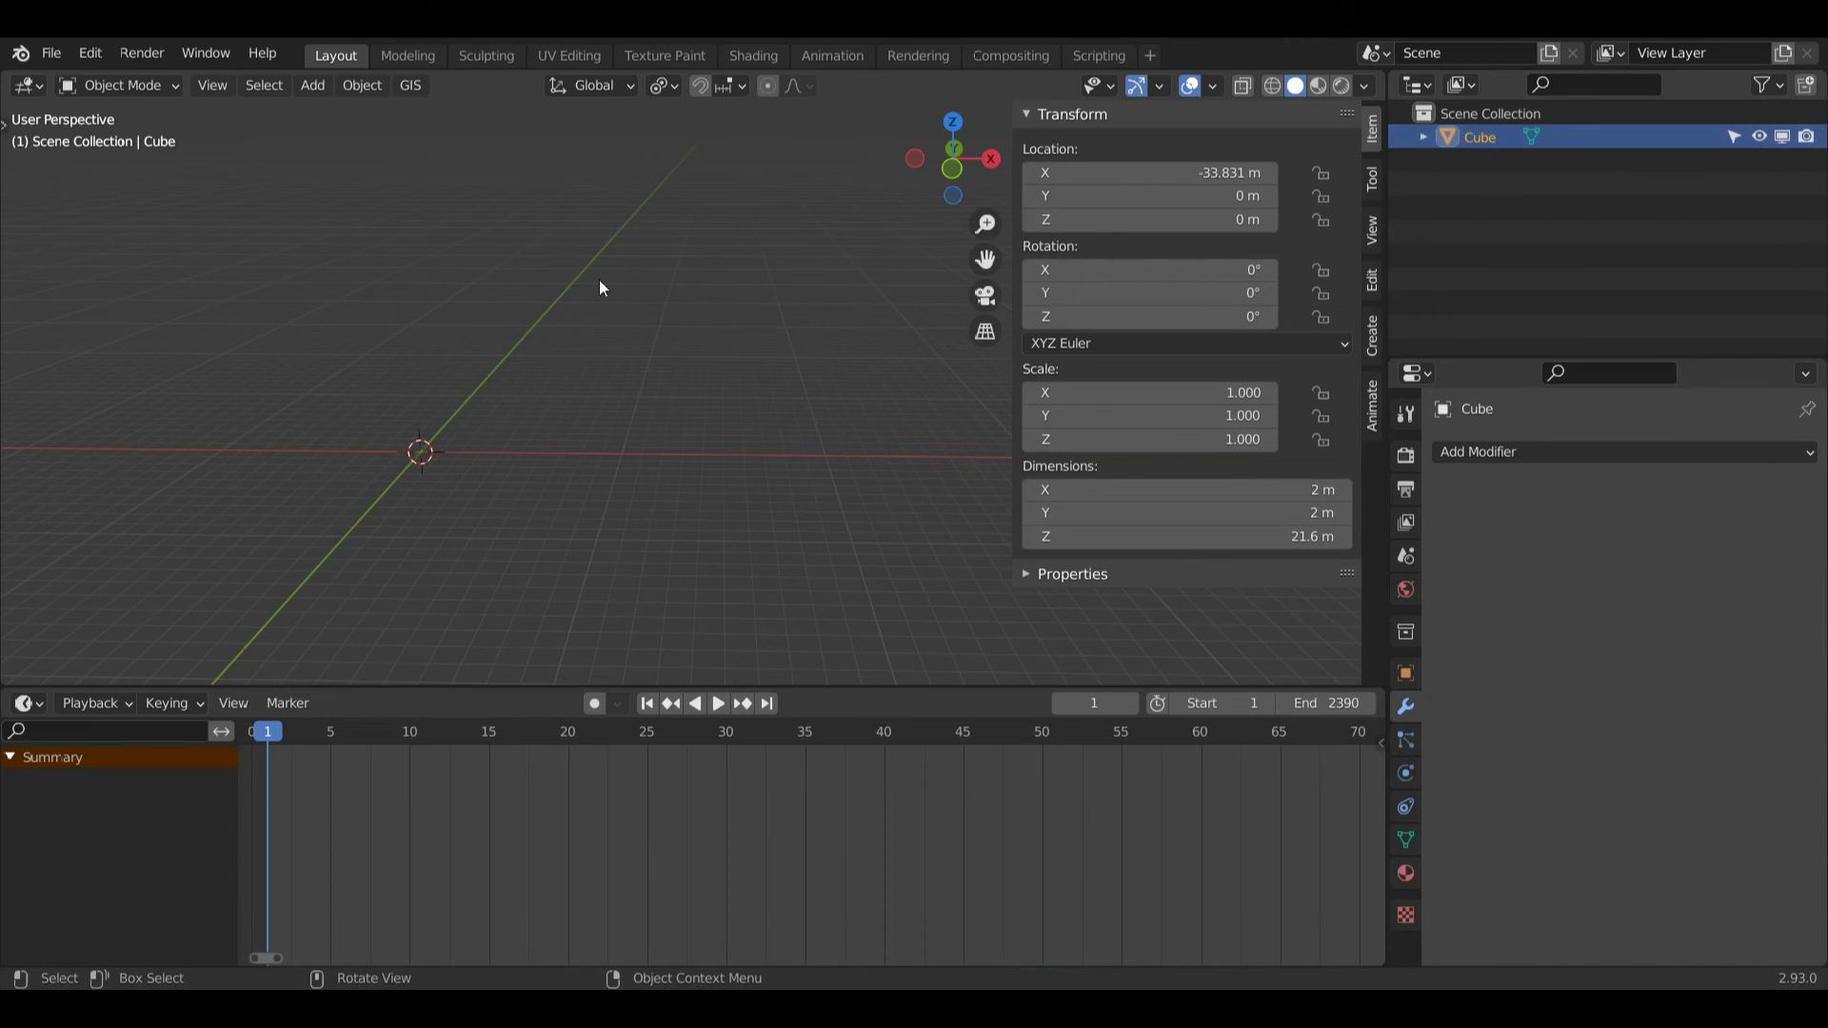
key("g")
key("x")
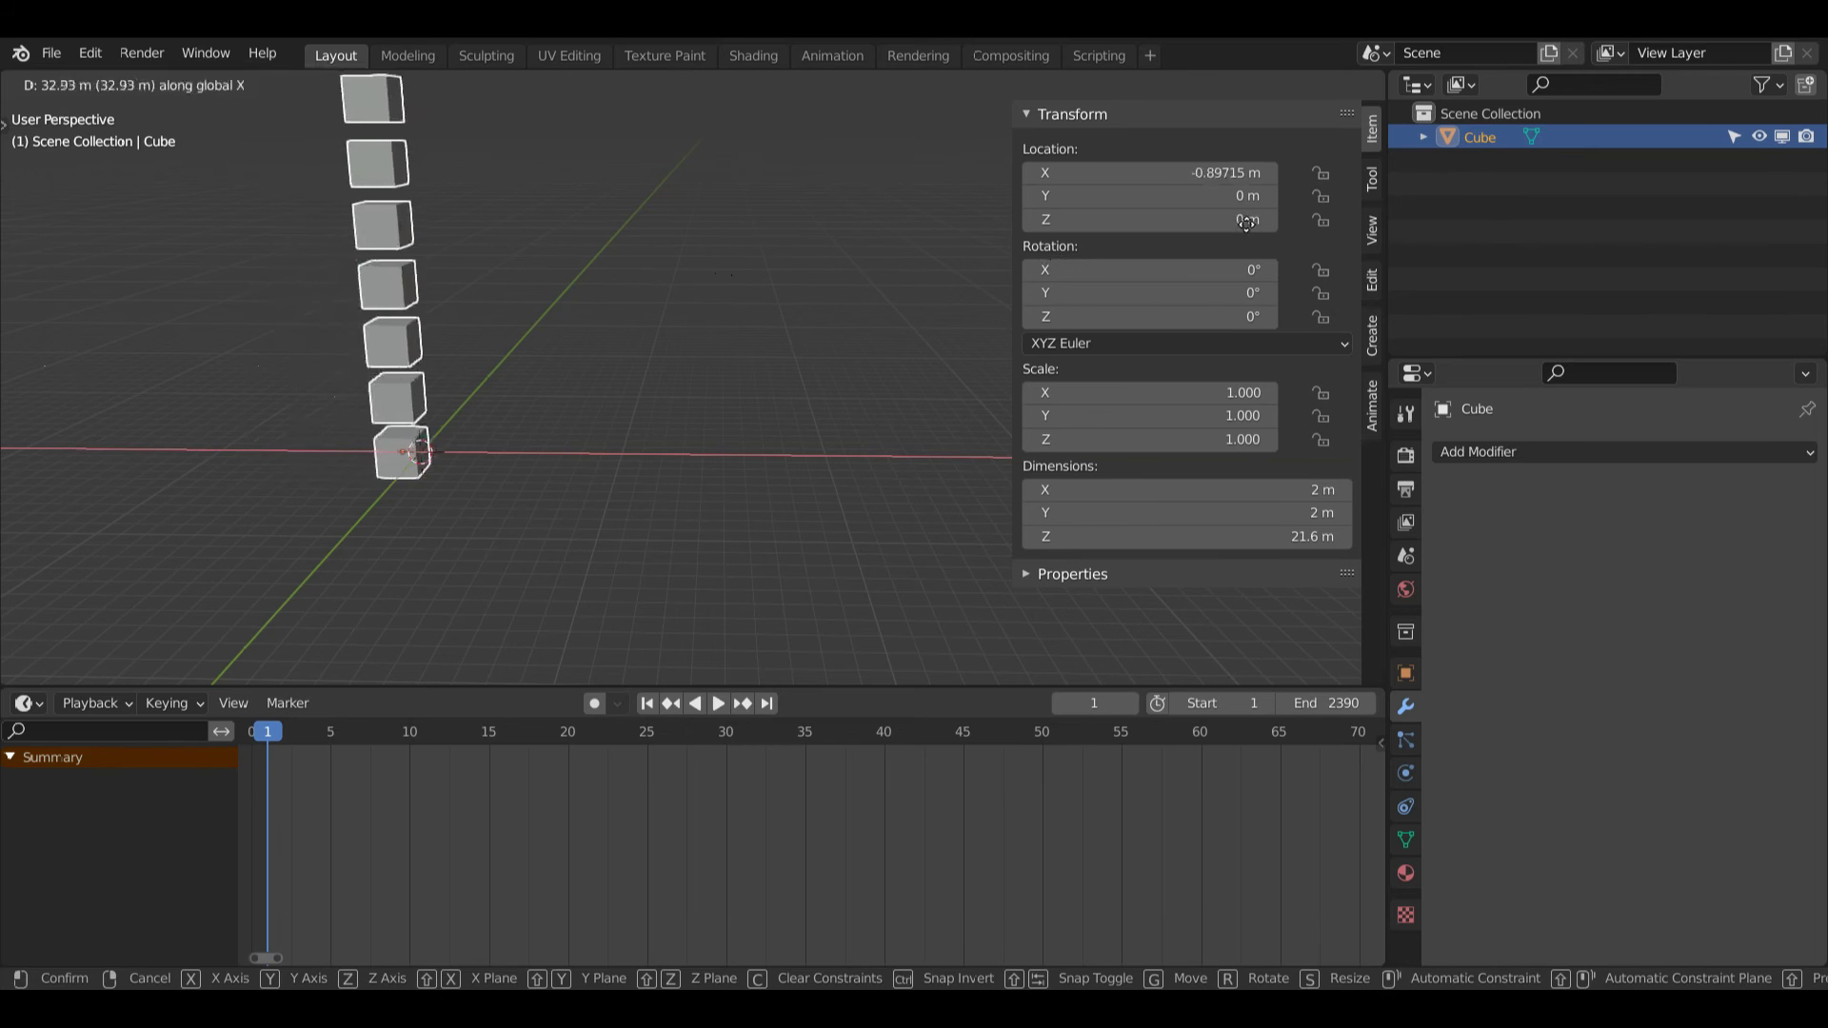
left_click(1092, 225)
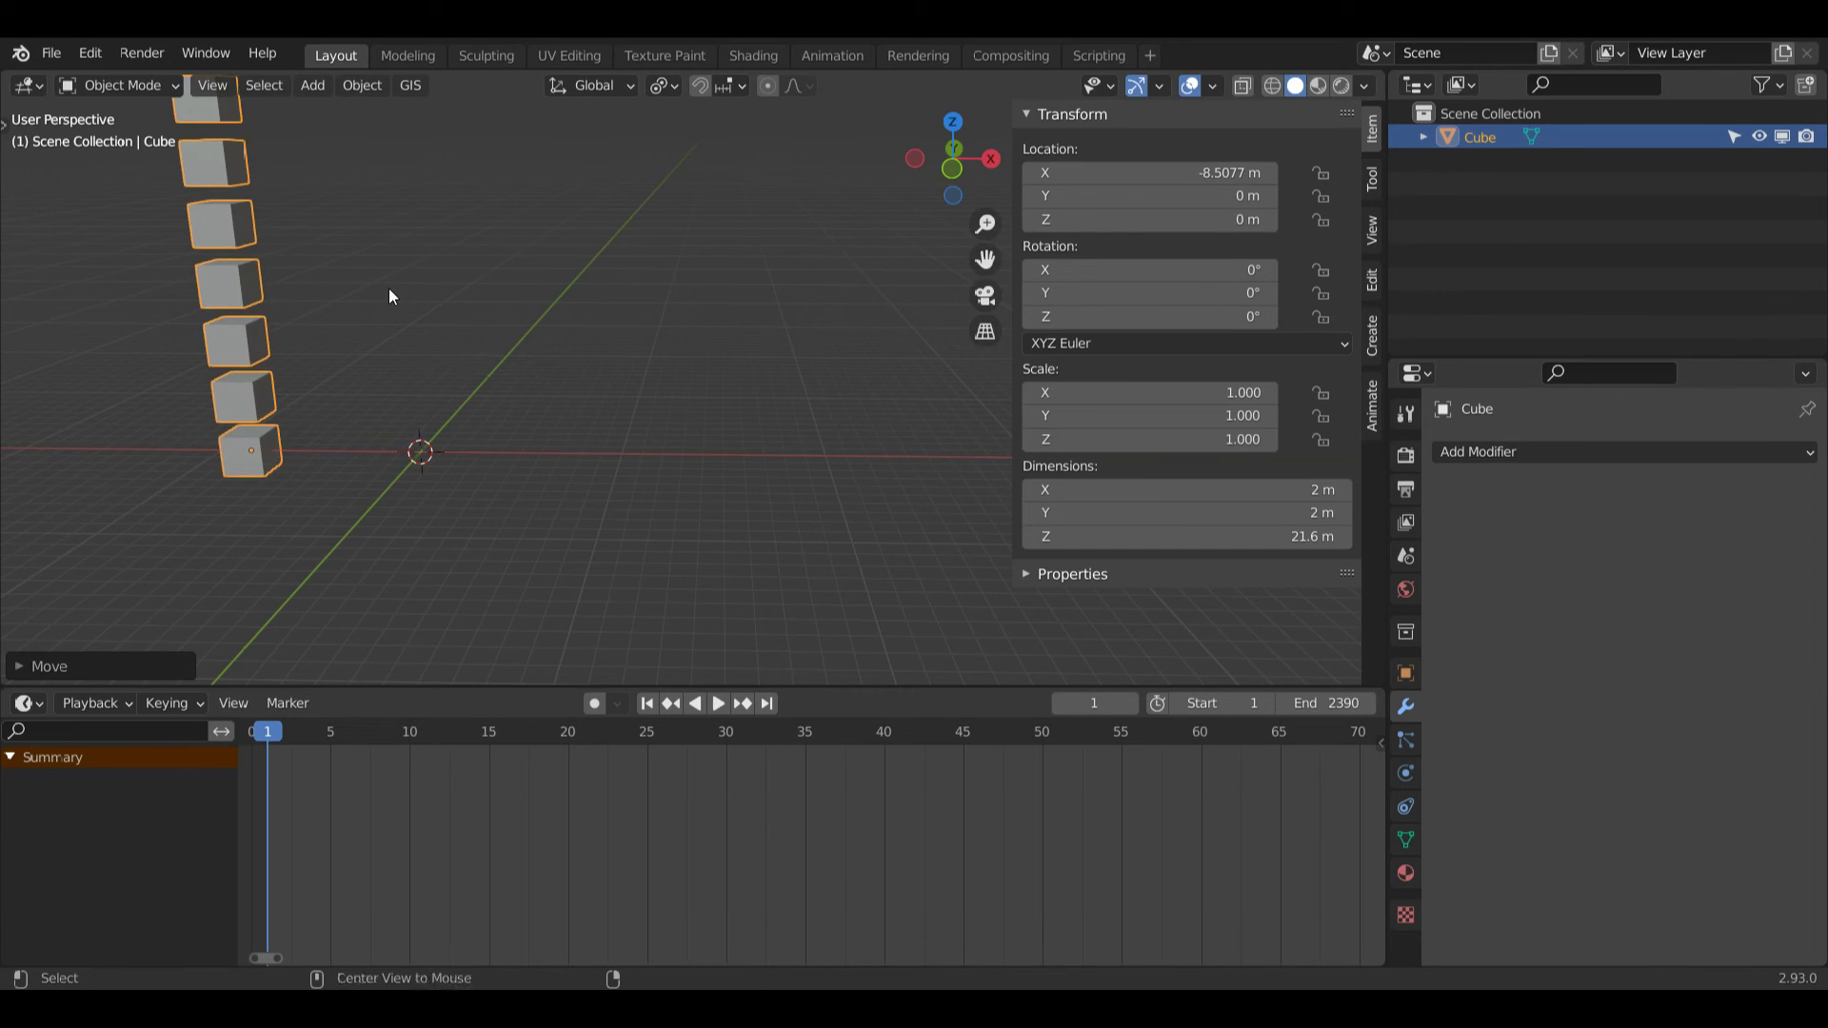
key("alt+g")
left_click_drag(986, 259, 1059, 344)
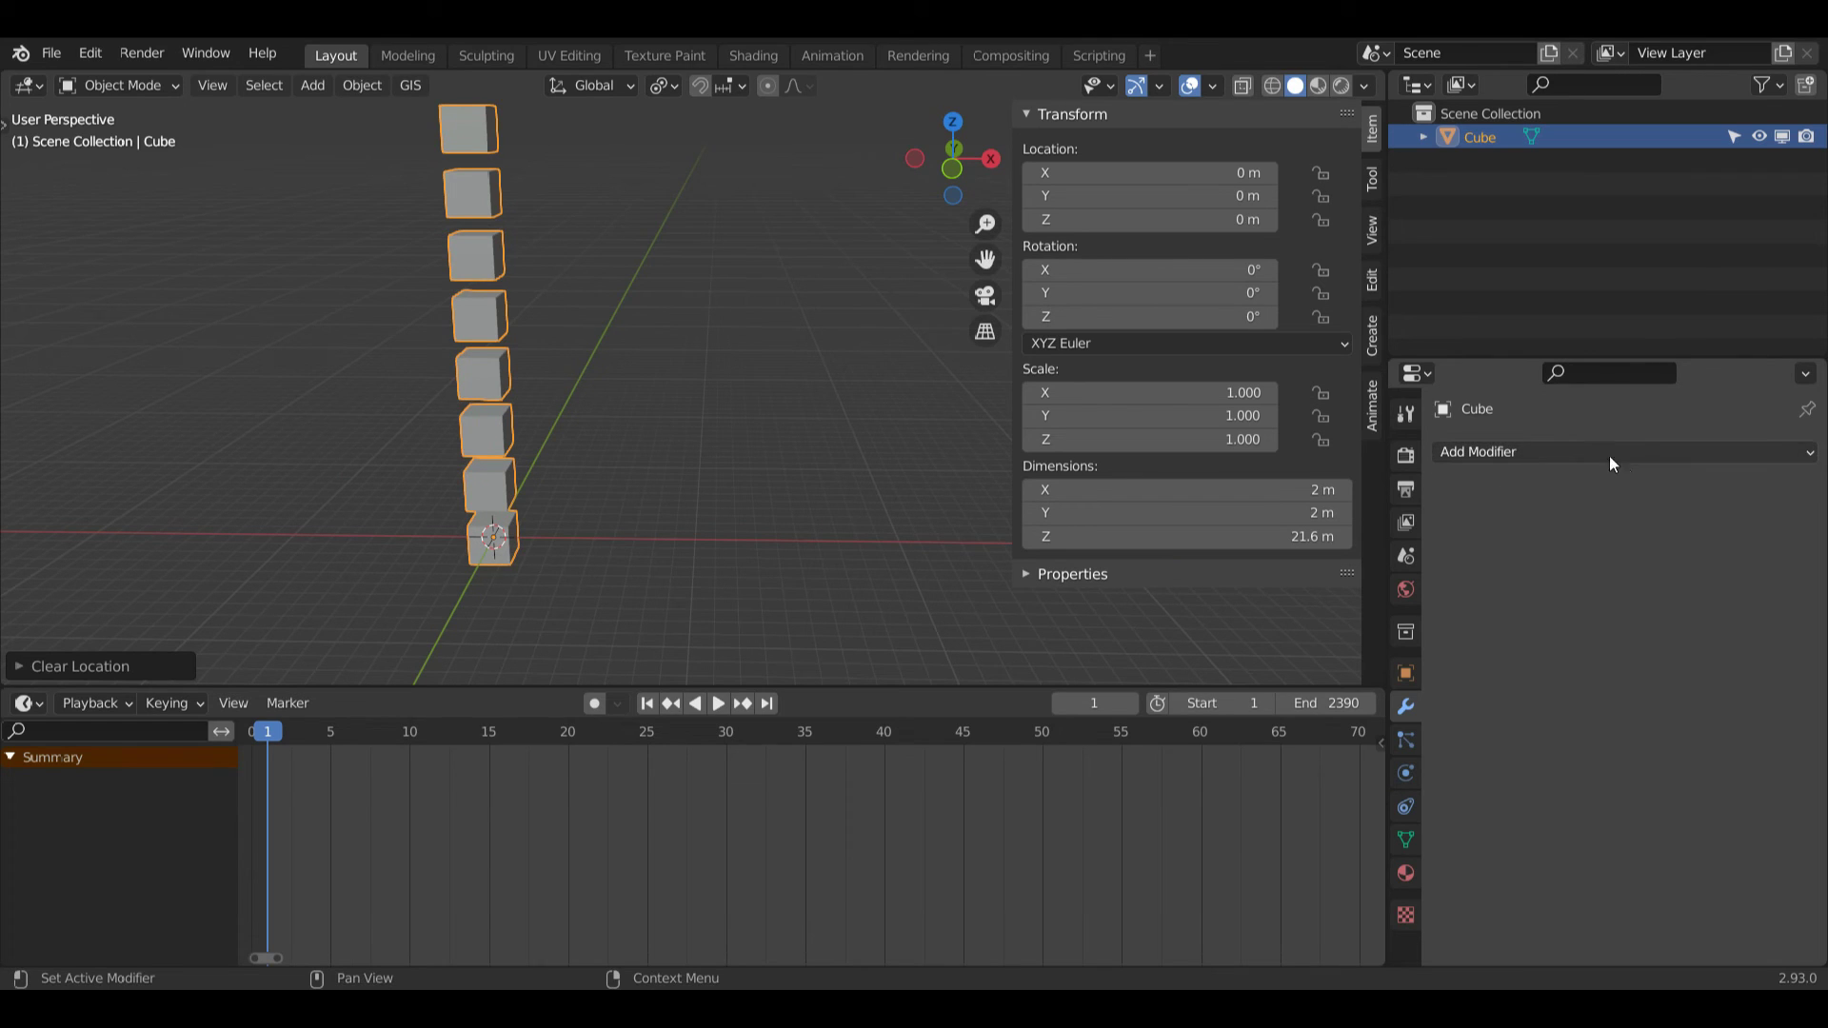
Step: Give the cube stack an Array modifier with a count of 8
left_click(1551, 454)
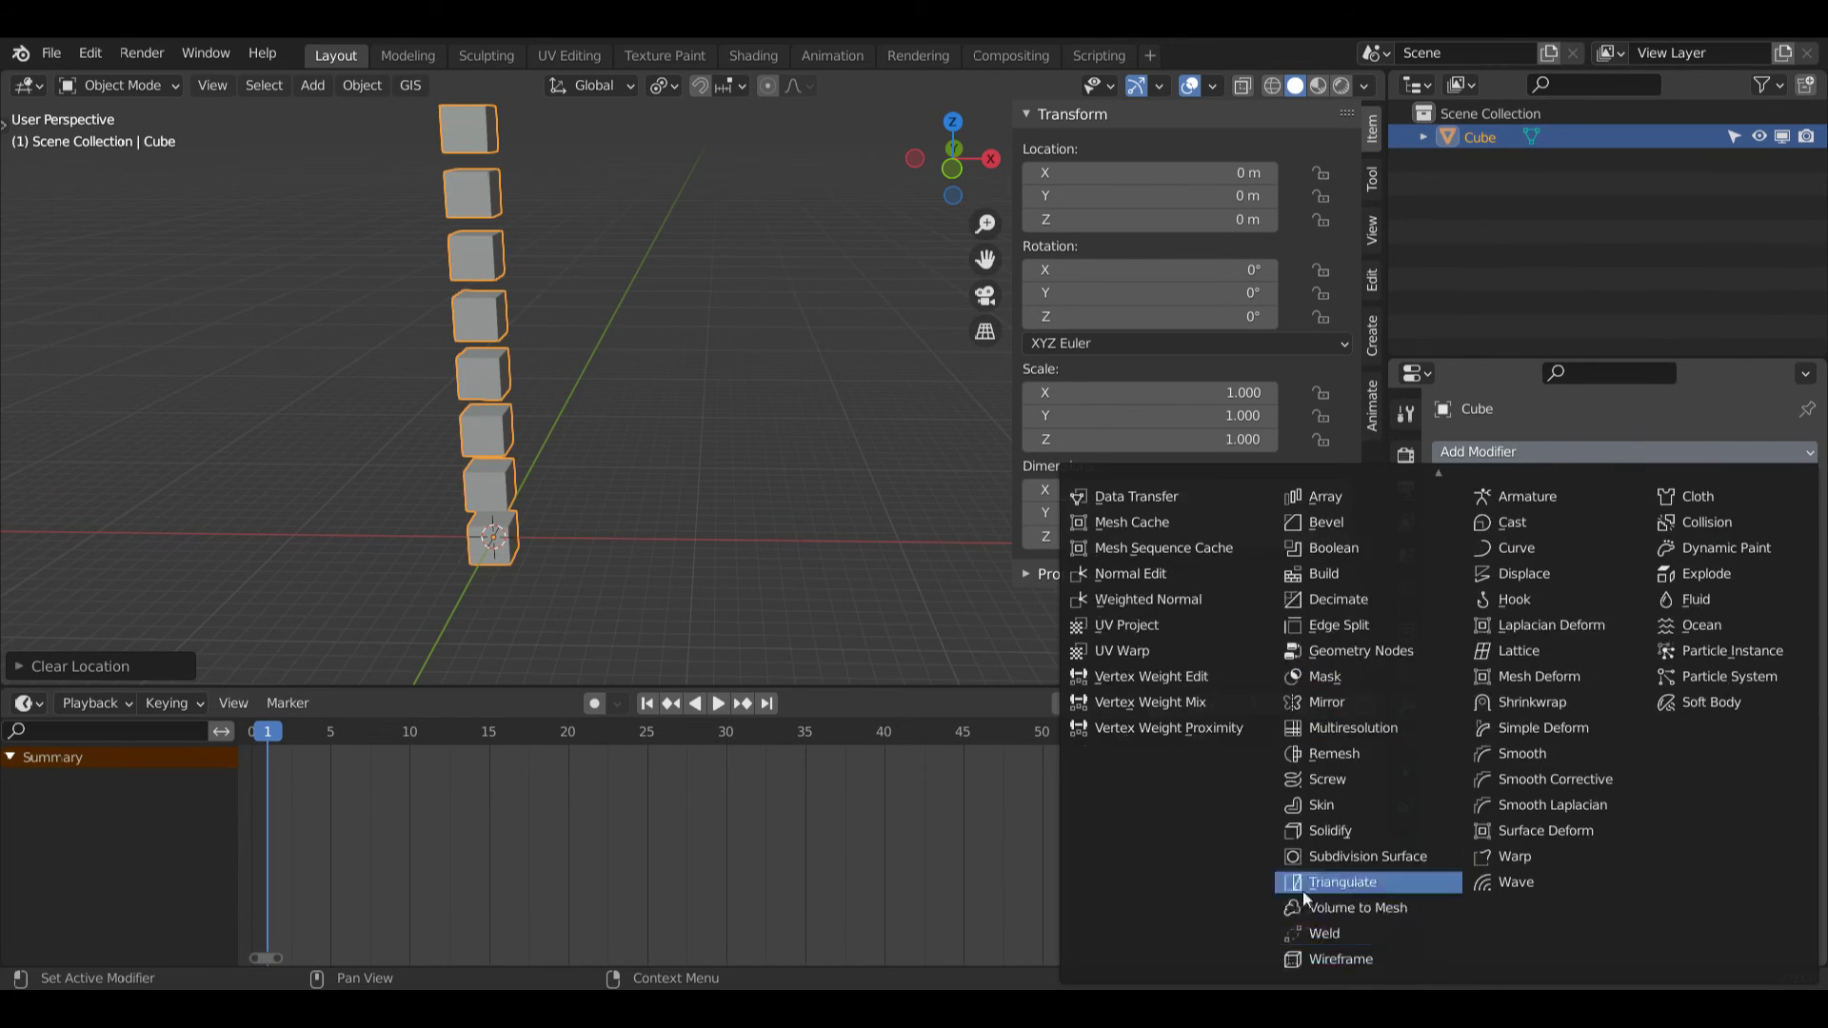
left_click(1333, 498)
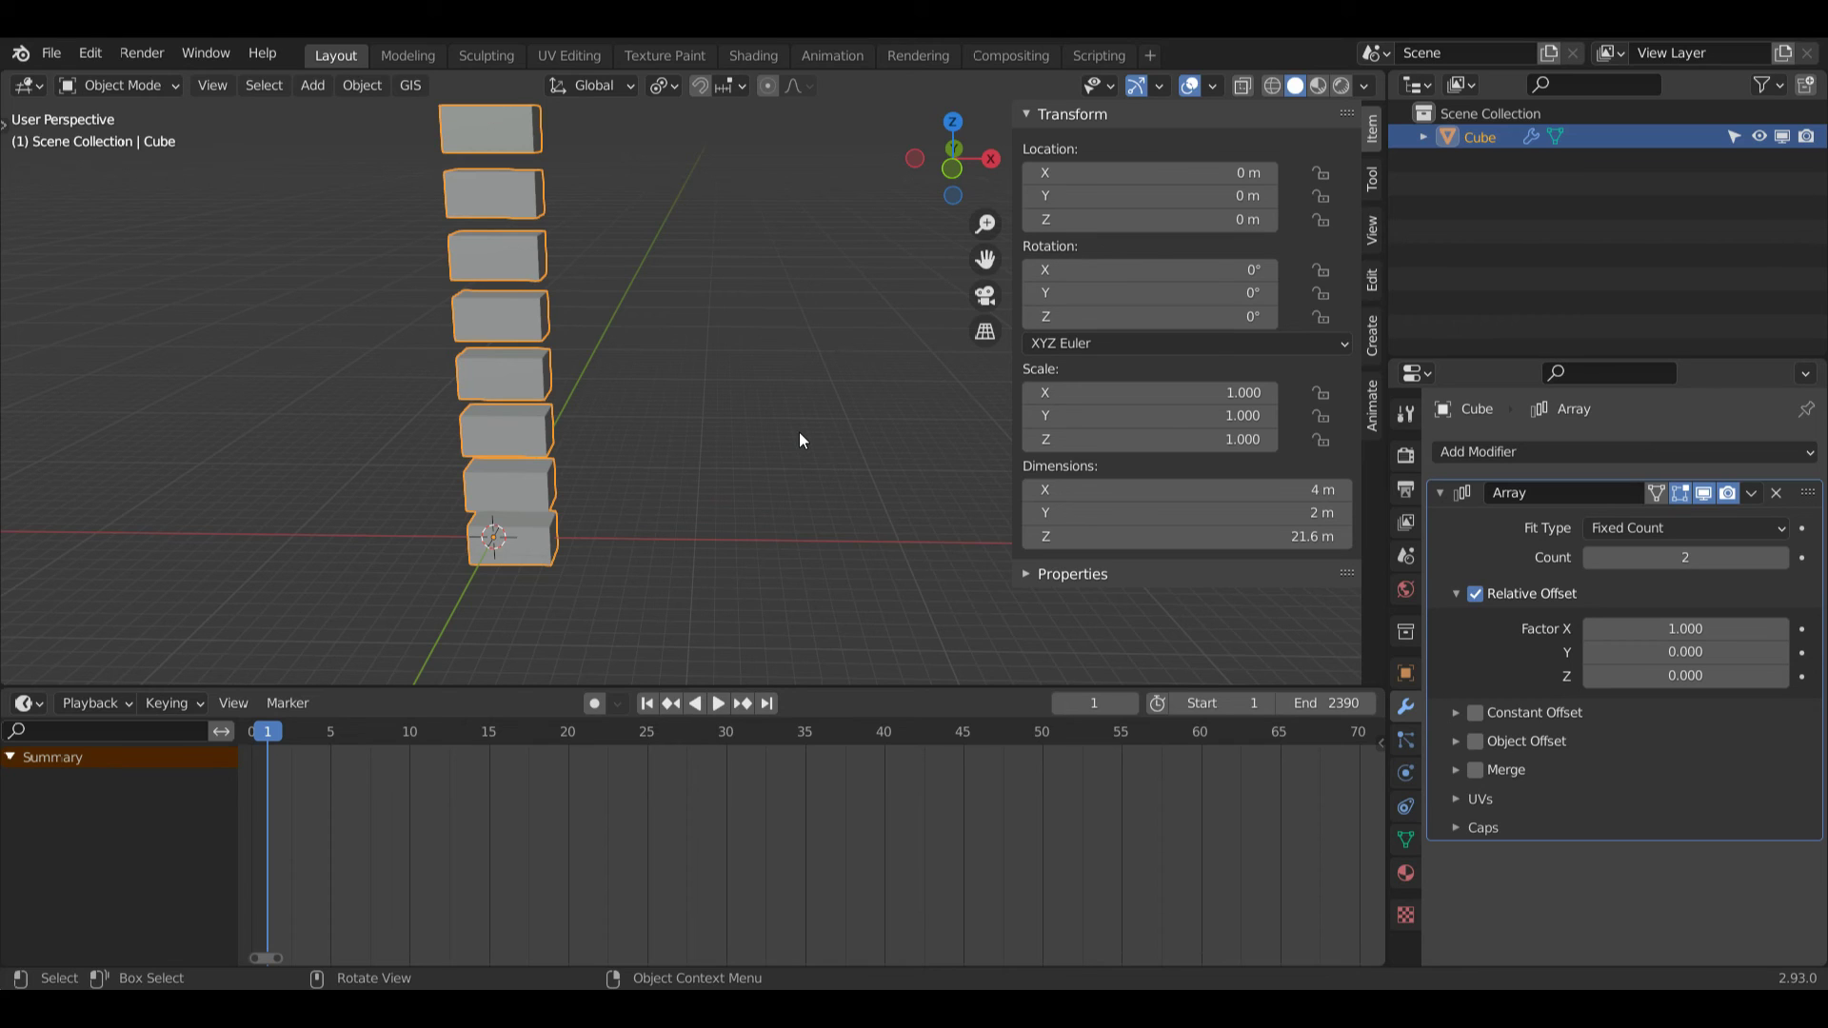
left_click(1716, 559)
type("8")
key("Return")
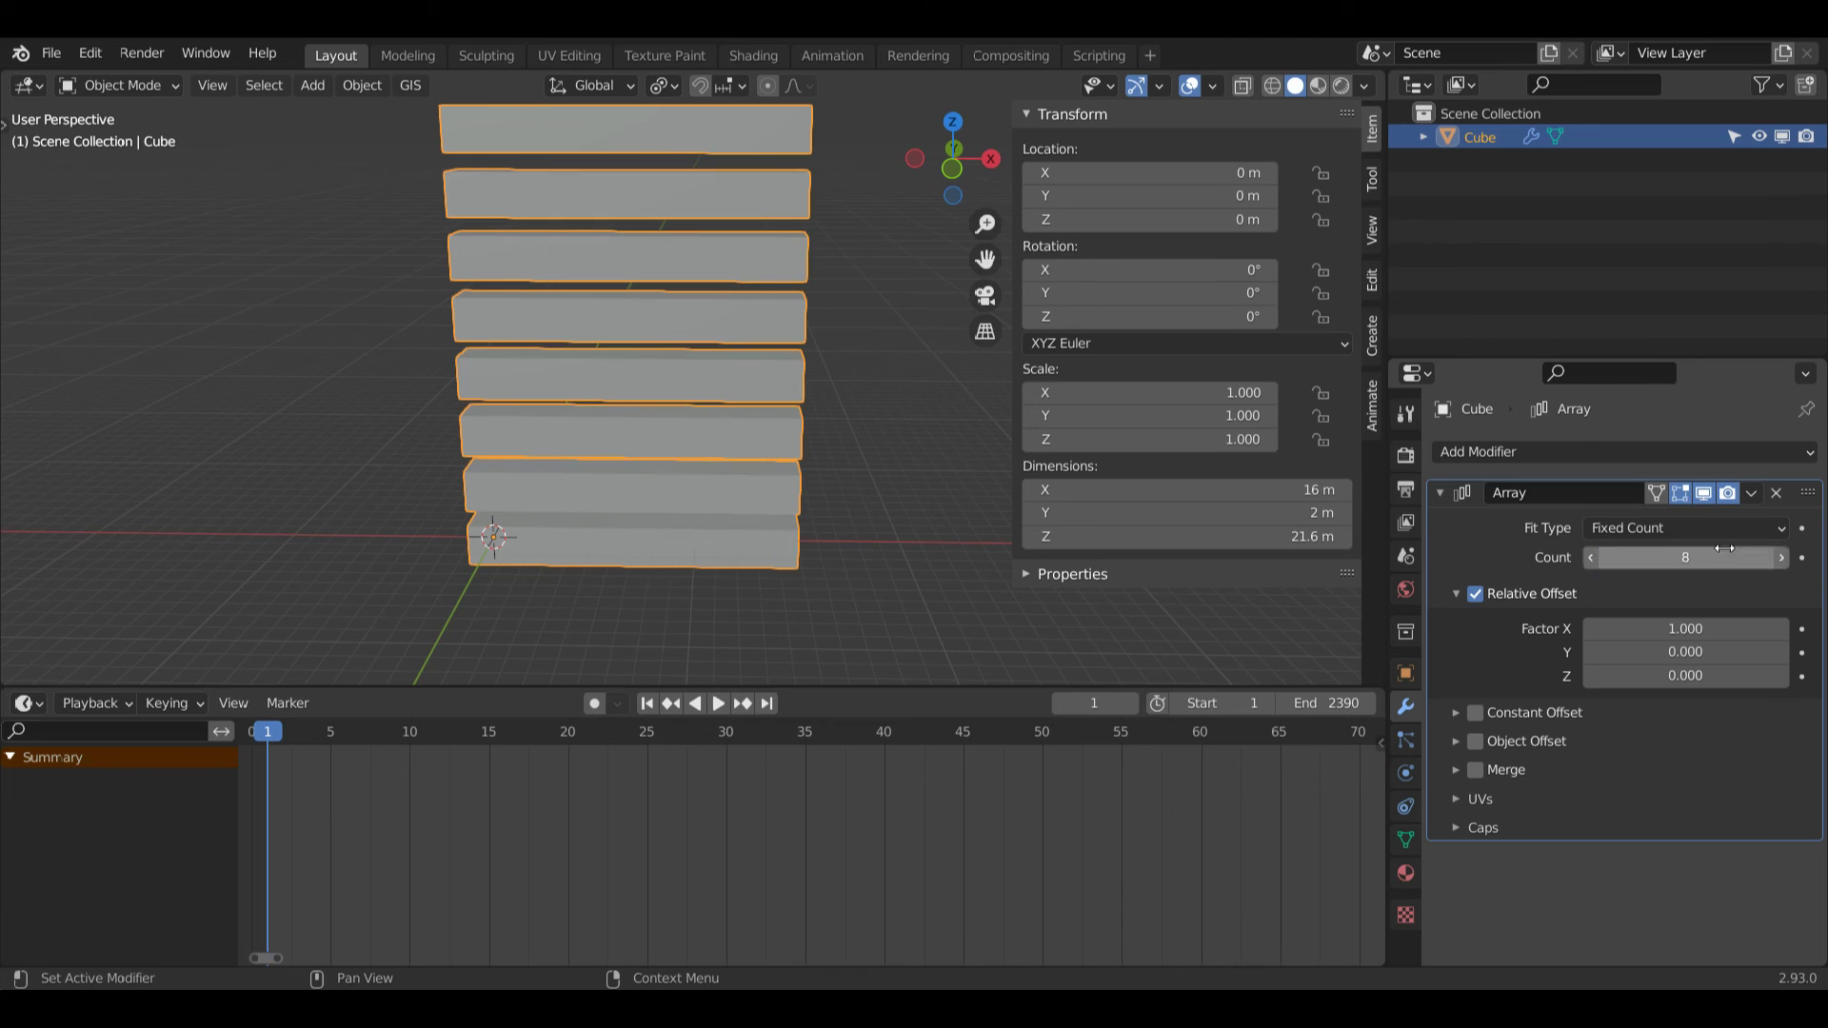
Step: Set the array's relative X offset factor to 1.4 to space the cube columns apart
left_click(1670, 628)
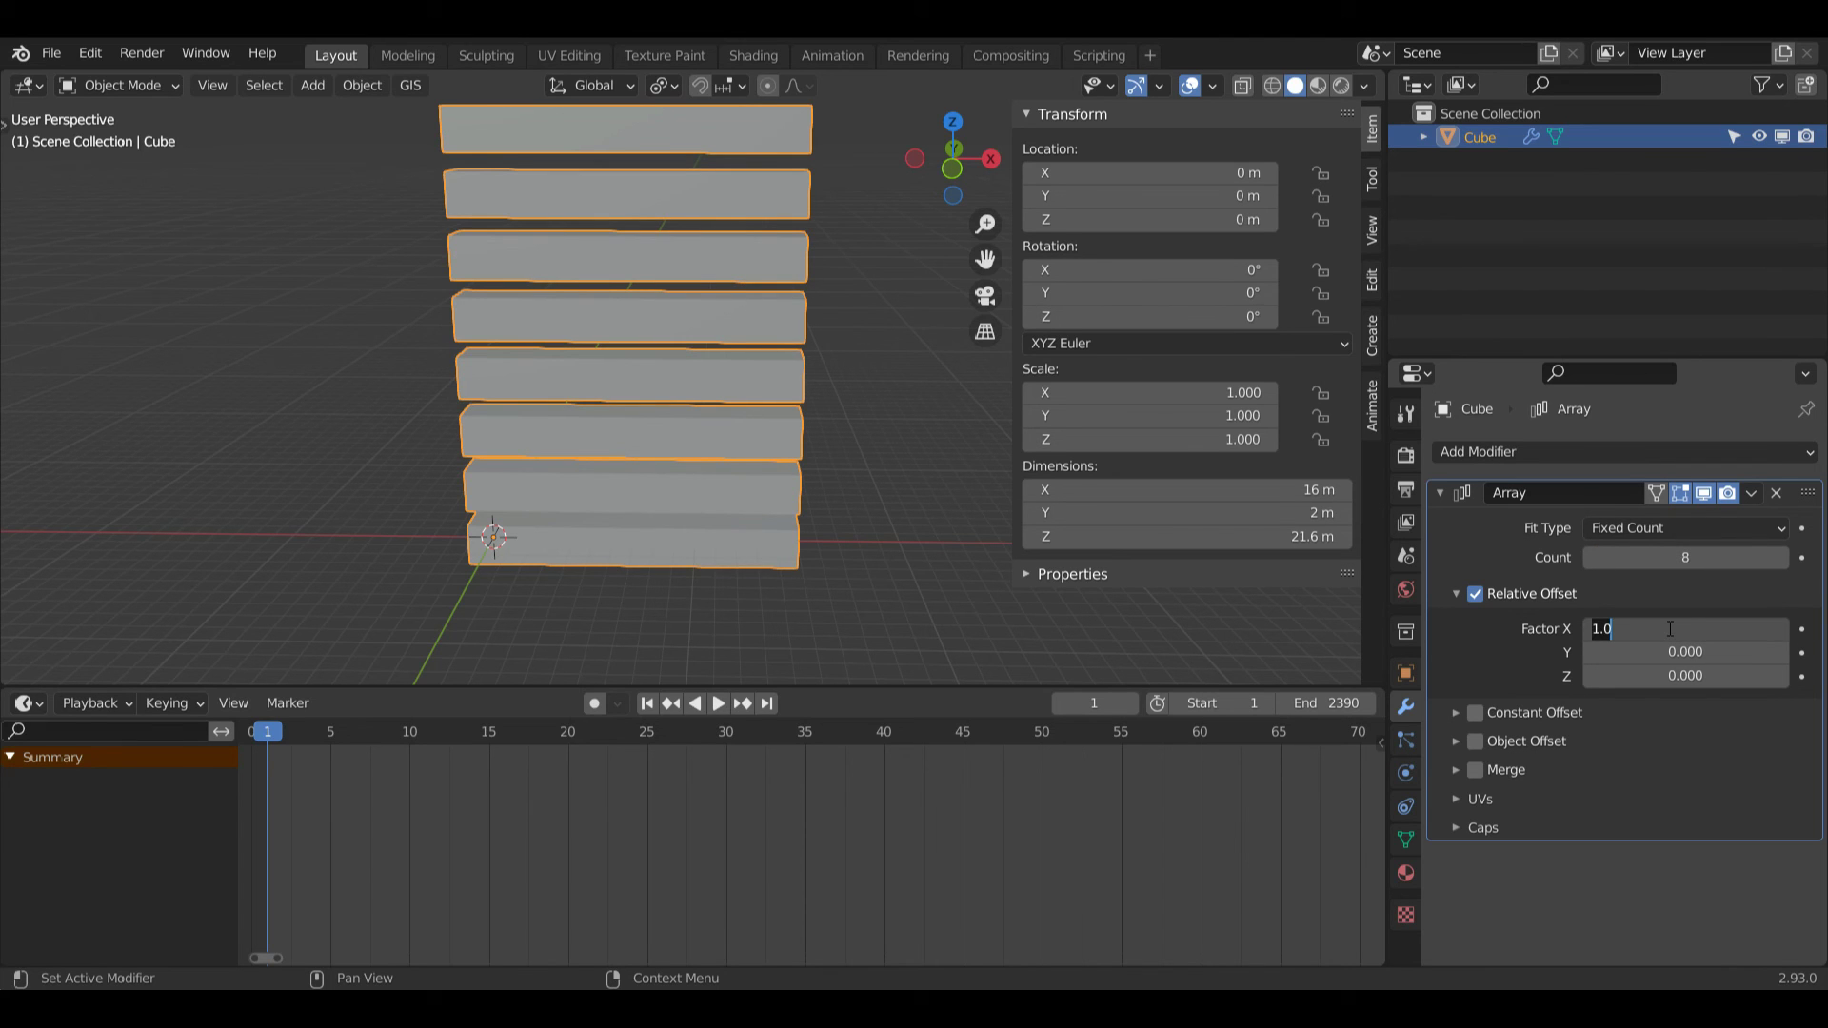
type("1.4")
key("Return")
left_click_drag(952, 158, 790, 109)
left_click_drag(933, 143, 834, 244)
left_click_drag(988, 217, 989, 257)
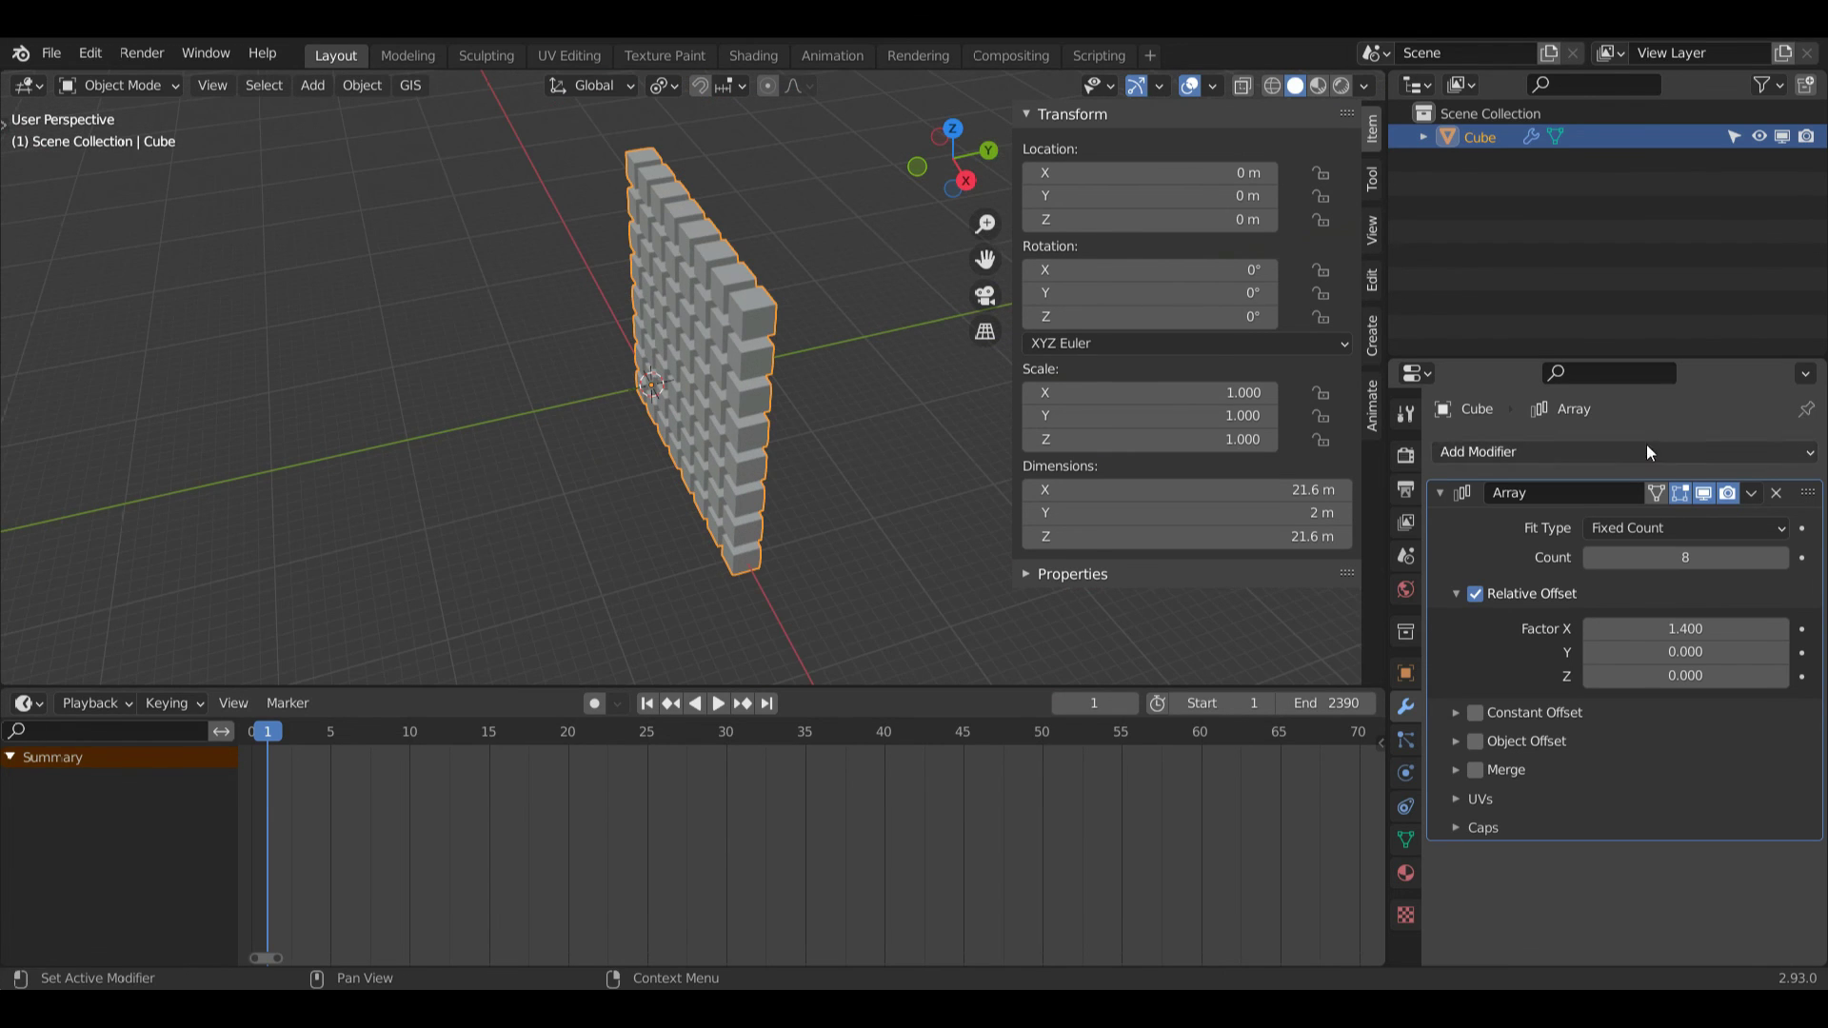
Step: Add a second Array modifier to the cube wall with relative offset factors of 0 in X and 1.4 in Y
left_click(1704, 457)
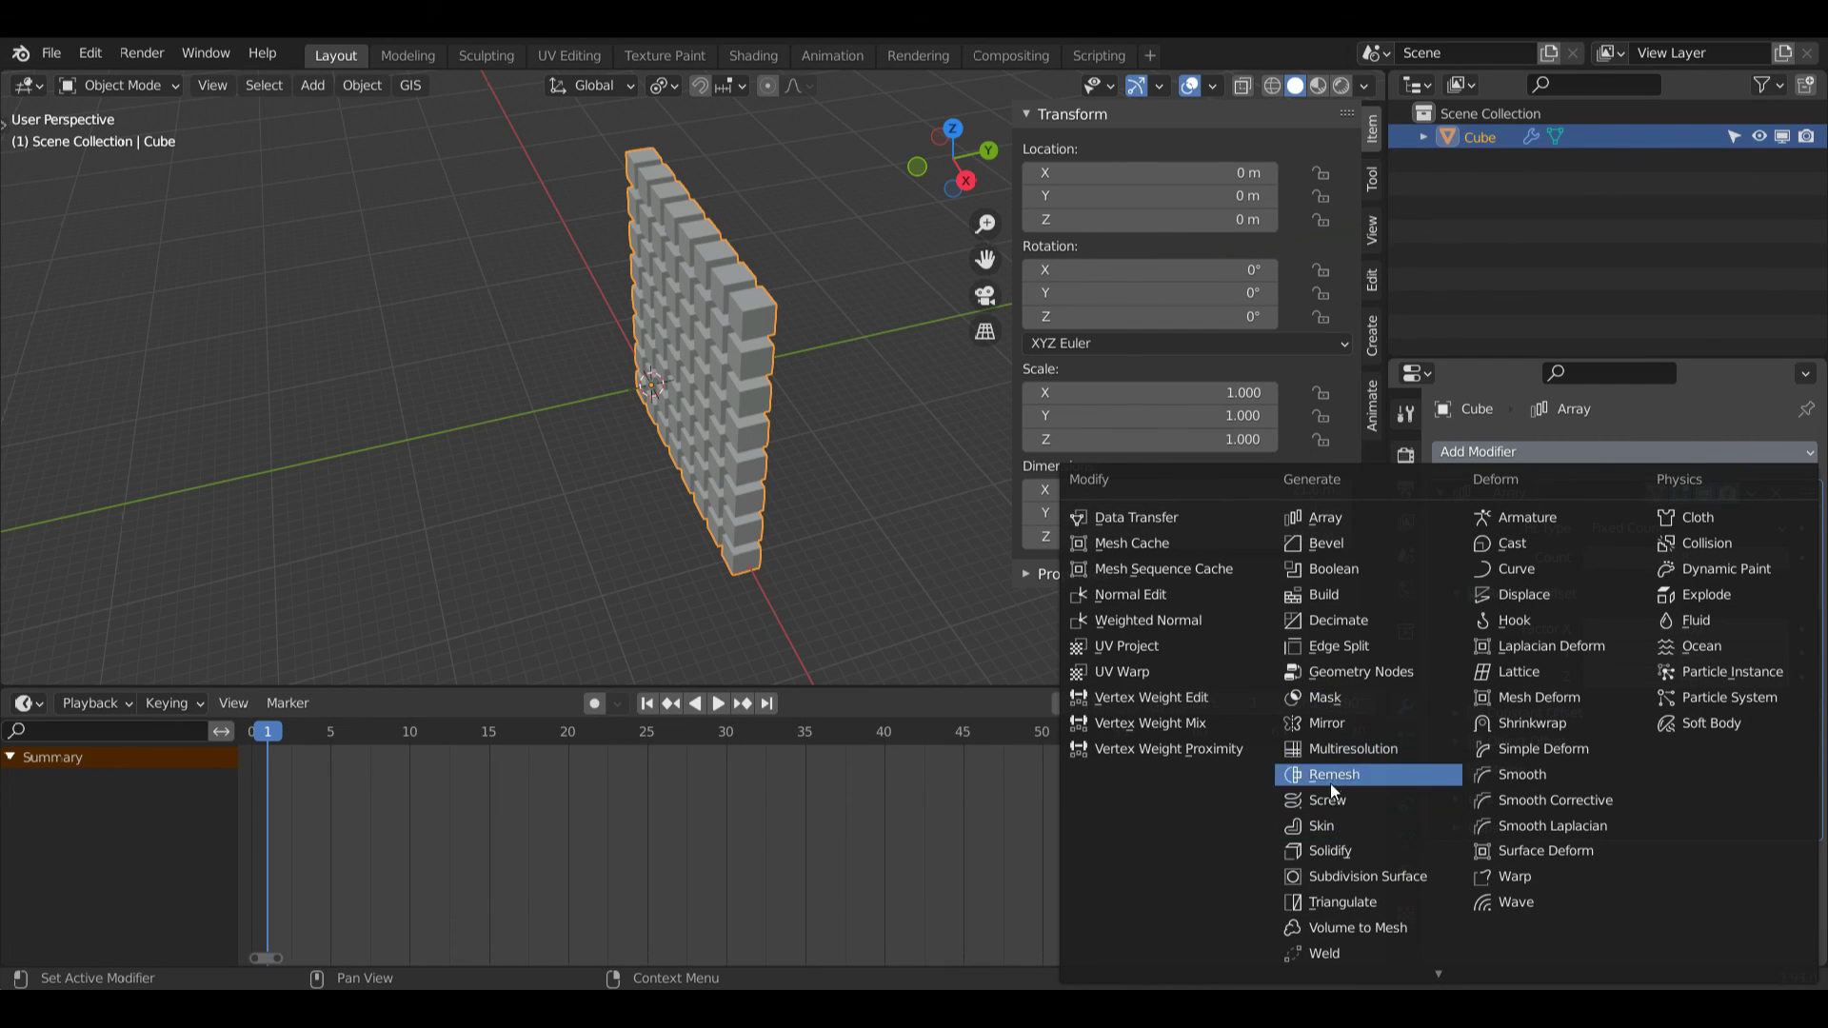
left_click(1318, 515)
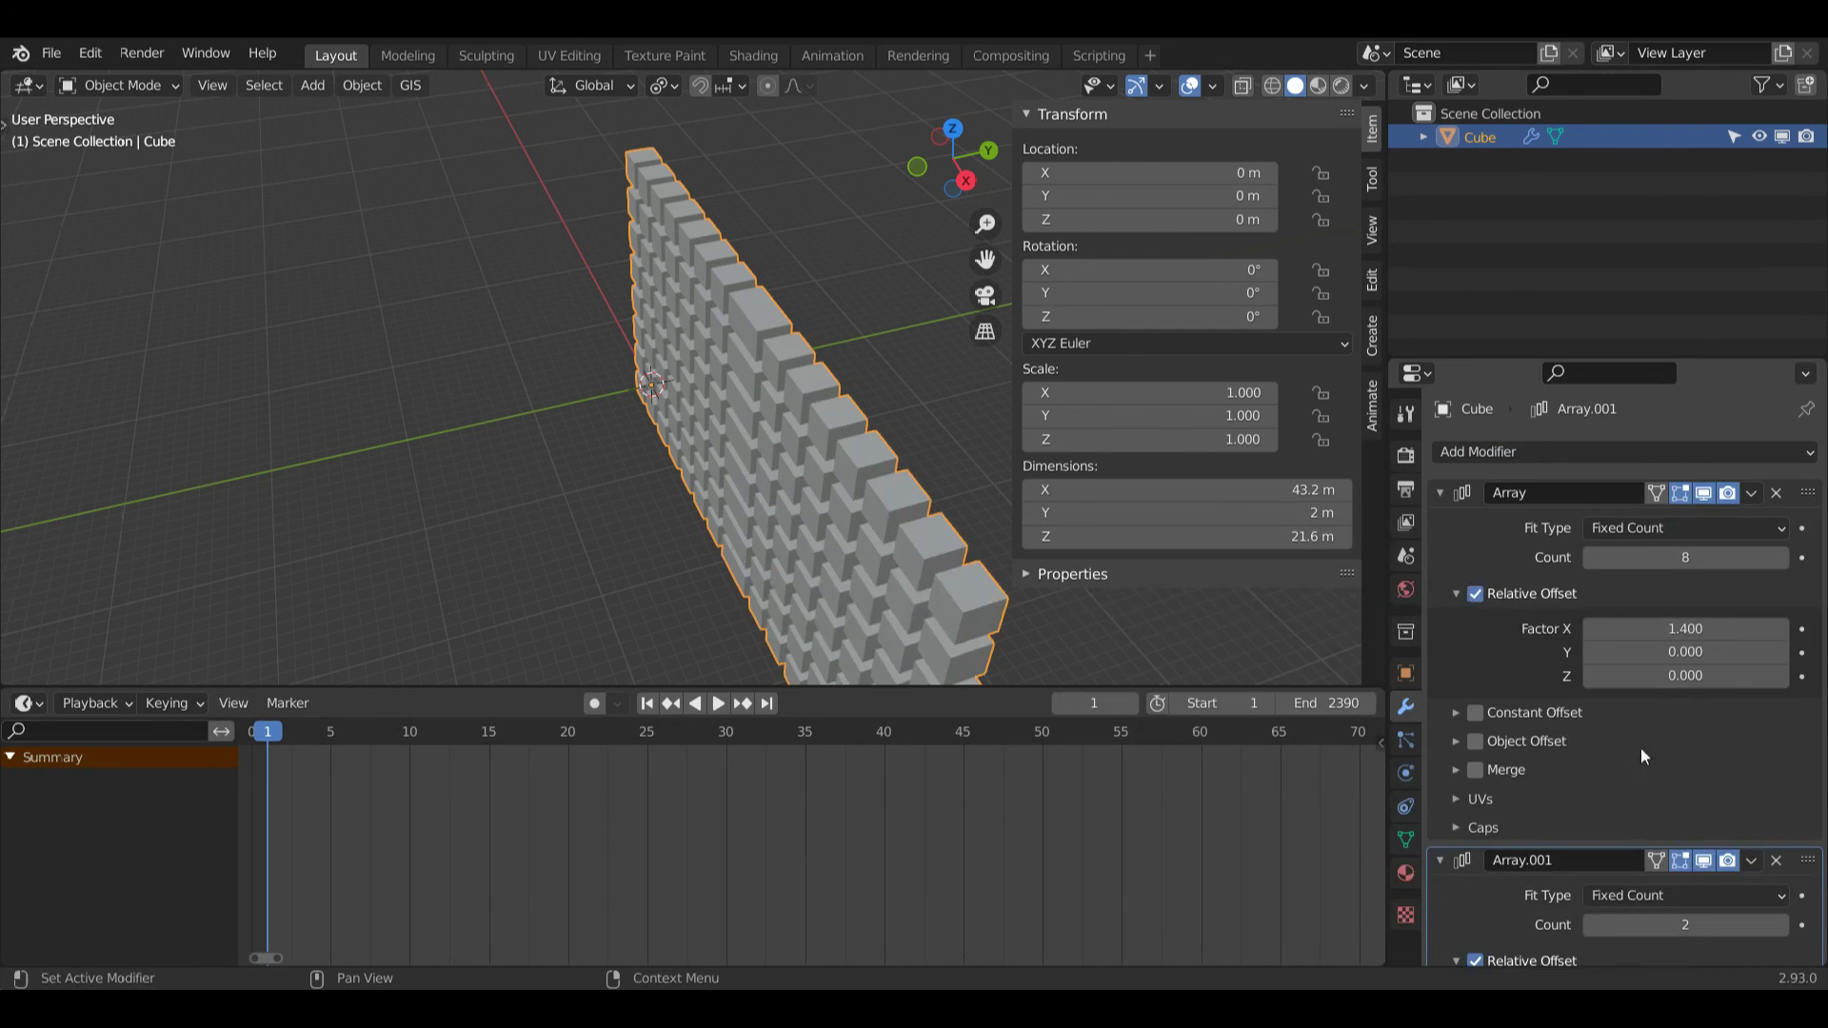
scroll(1642, 756, "down", 5)
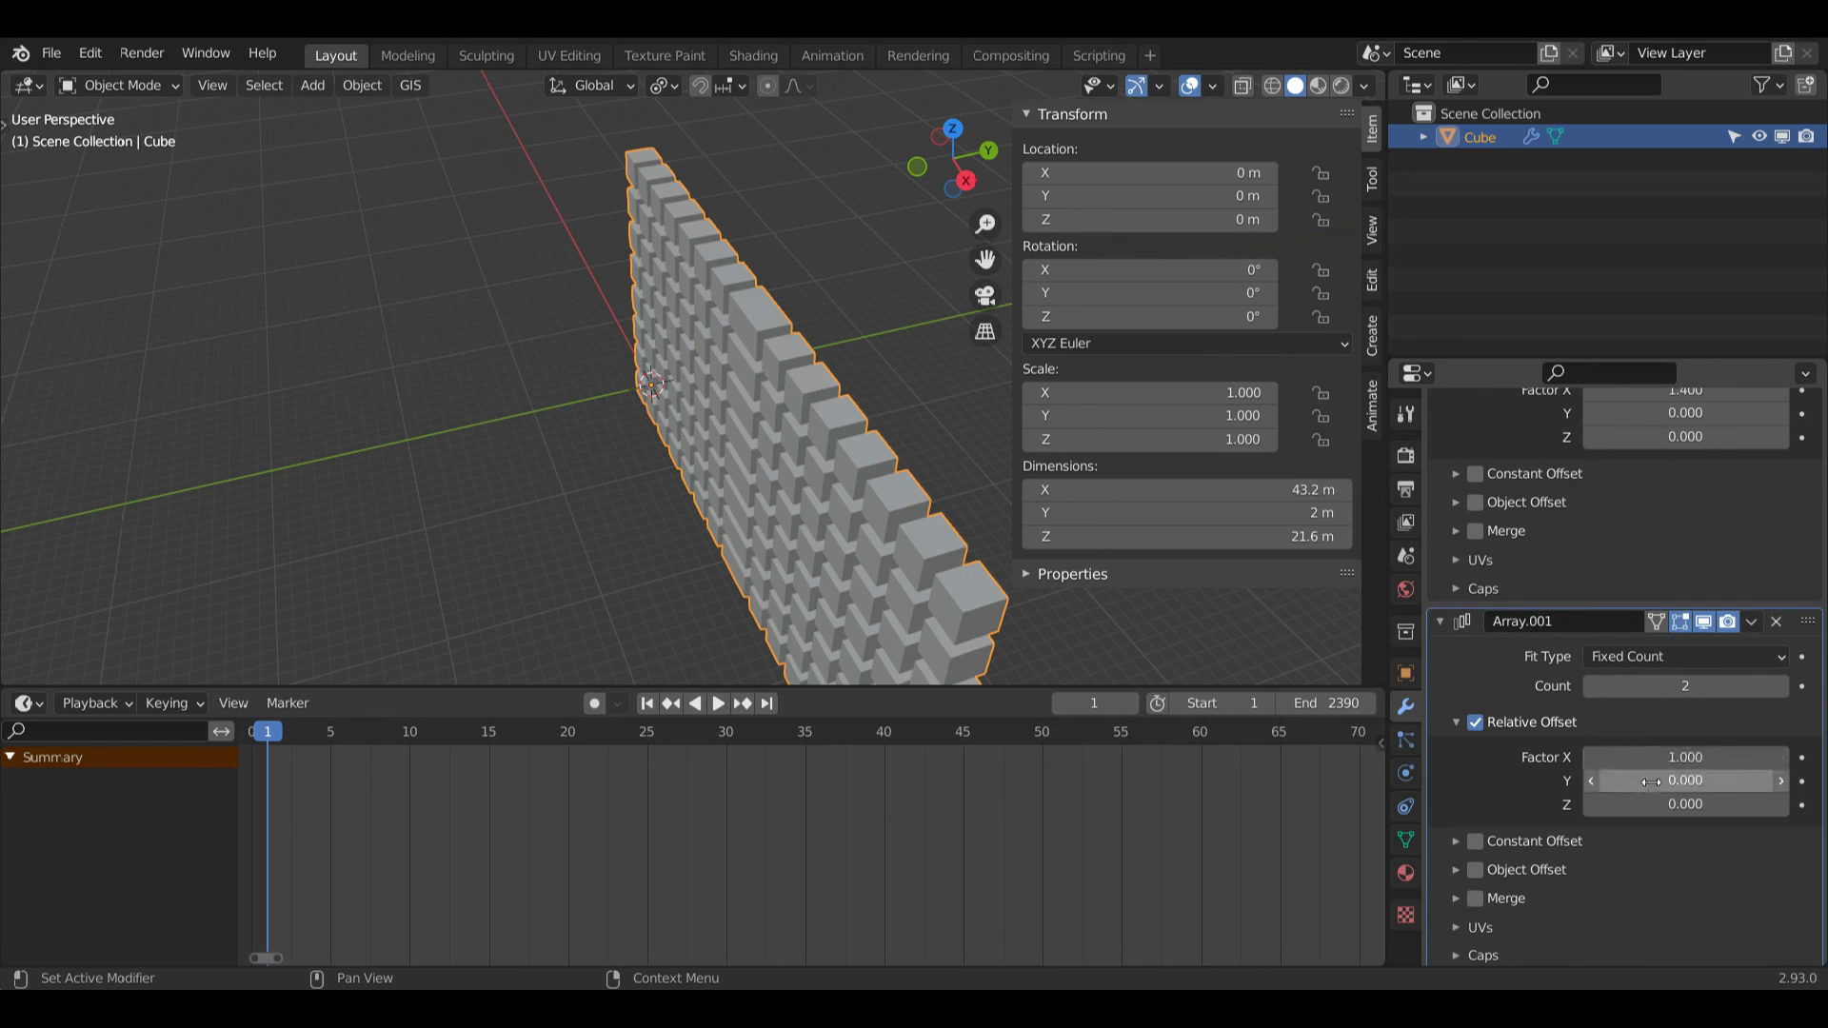
left_click(1651, 781)
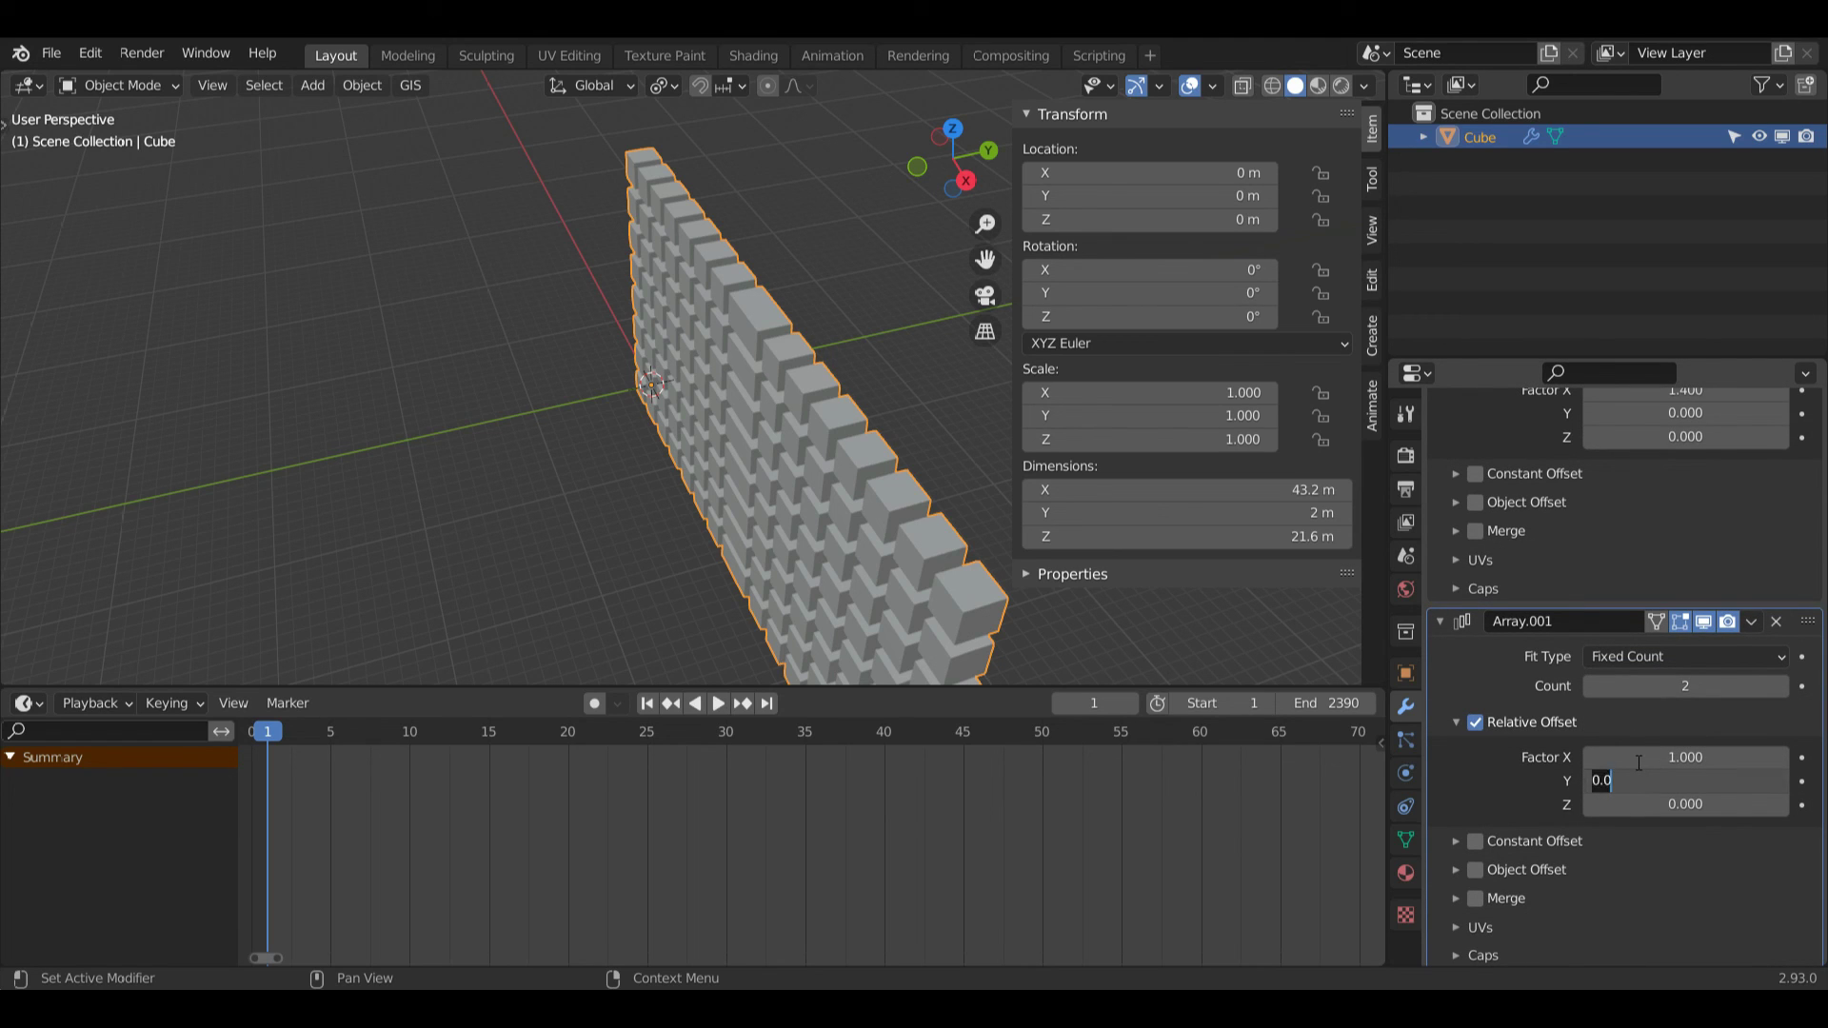
type("1.4")
key("Return")
left_click(1684, 761)
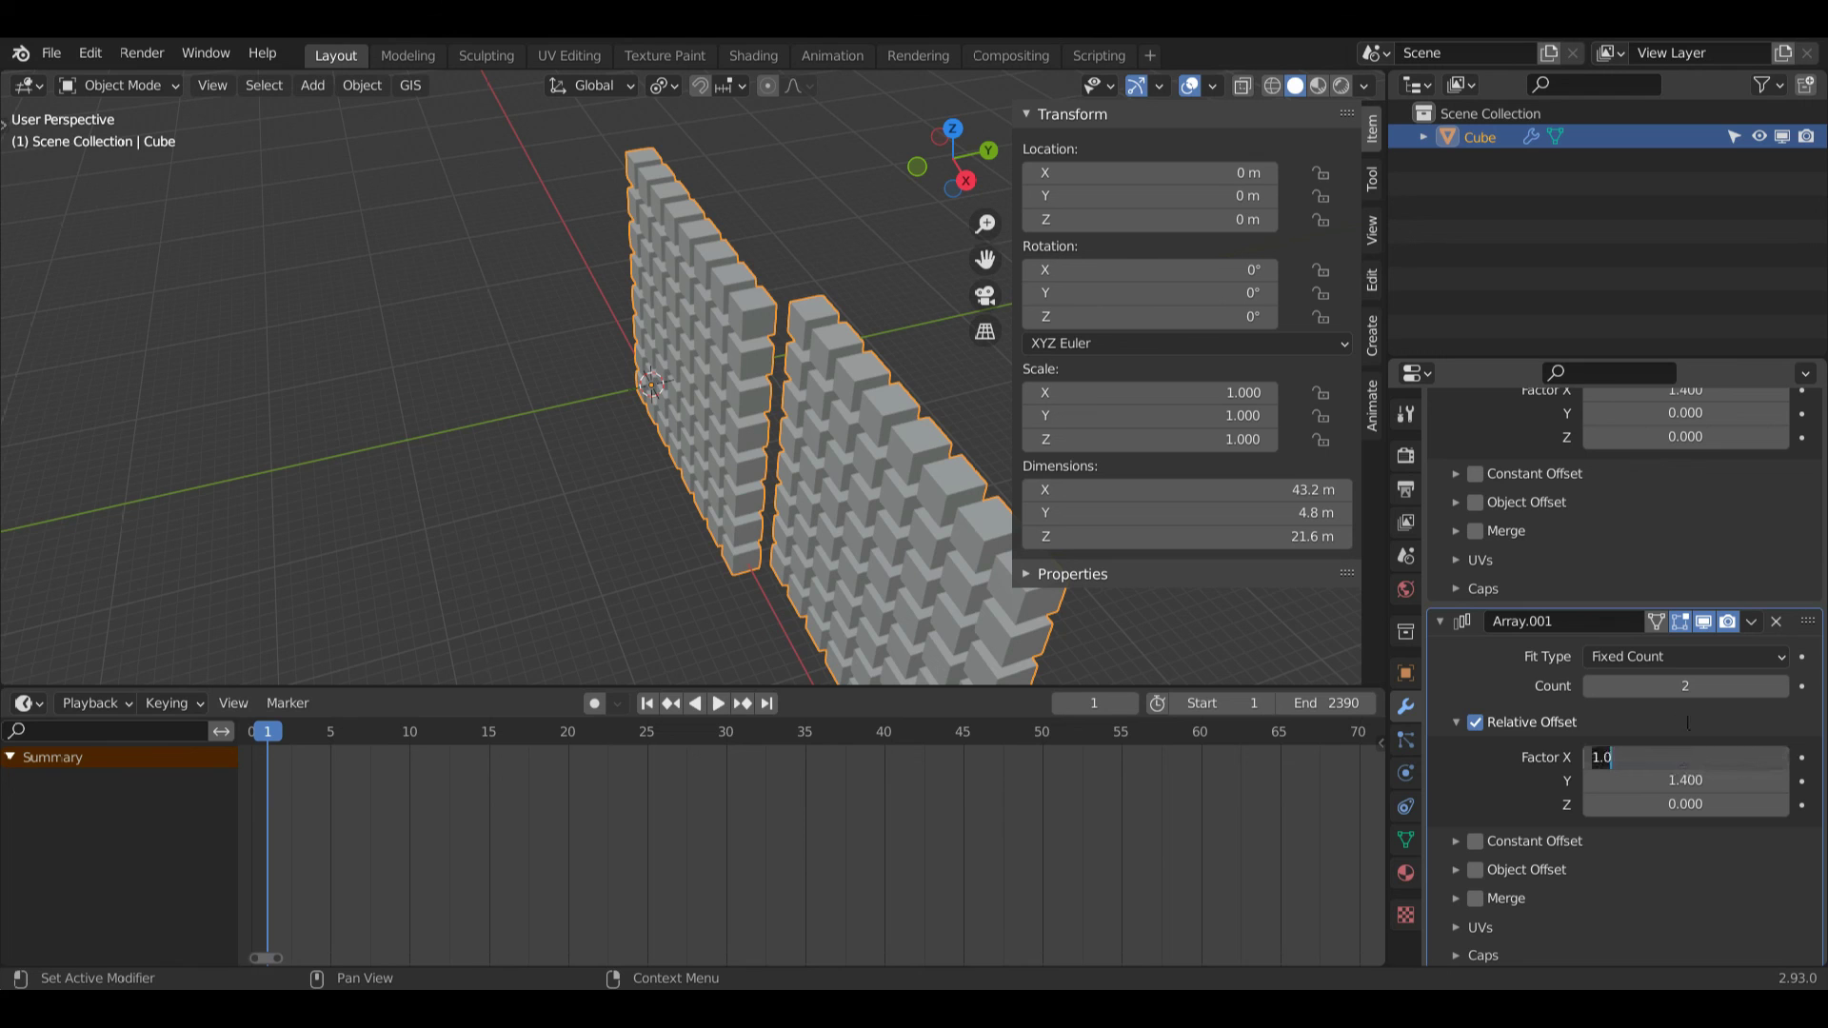
type("0")
key("Return")
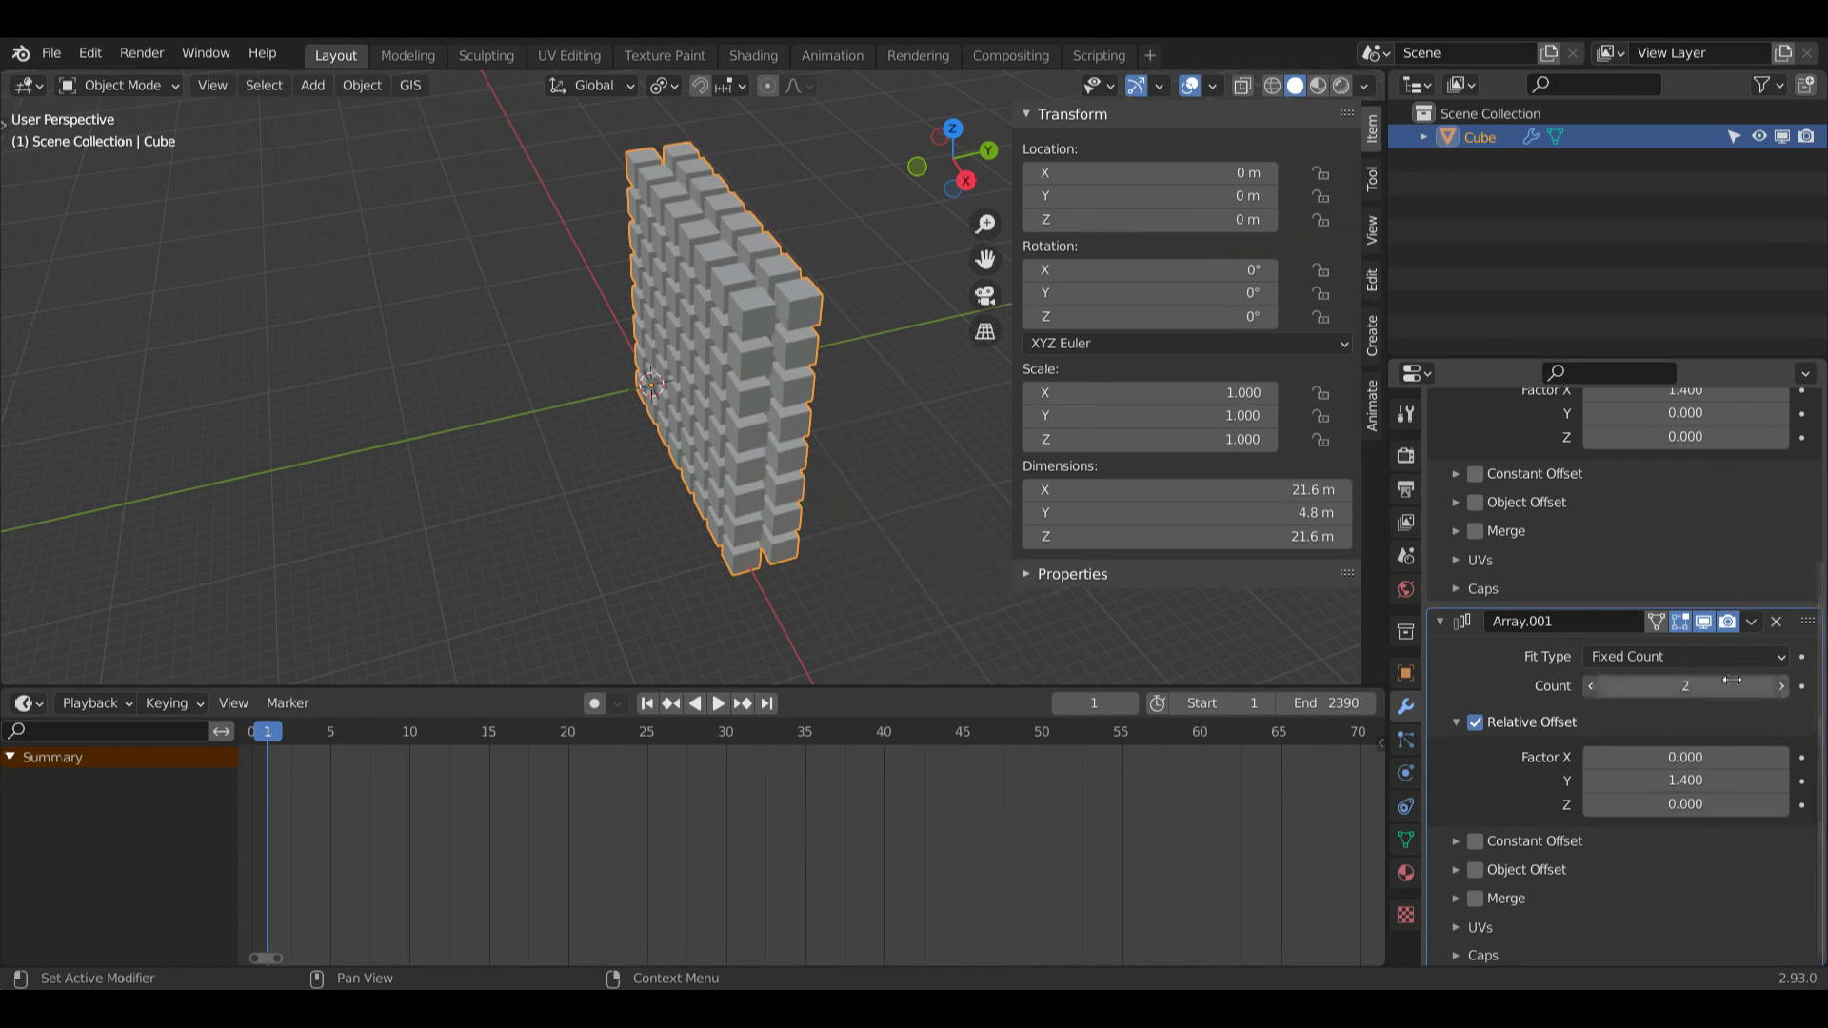
Step: Set the second array's count to 8 to extend the cube wall into a full block
left_click(1734, 681)
type("8")
key("Return")
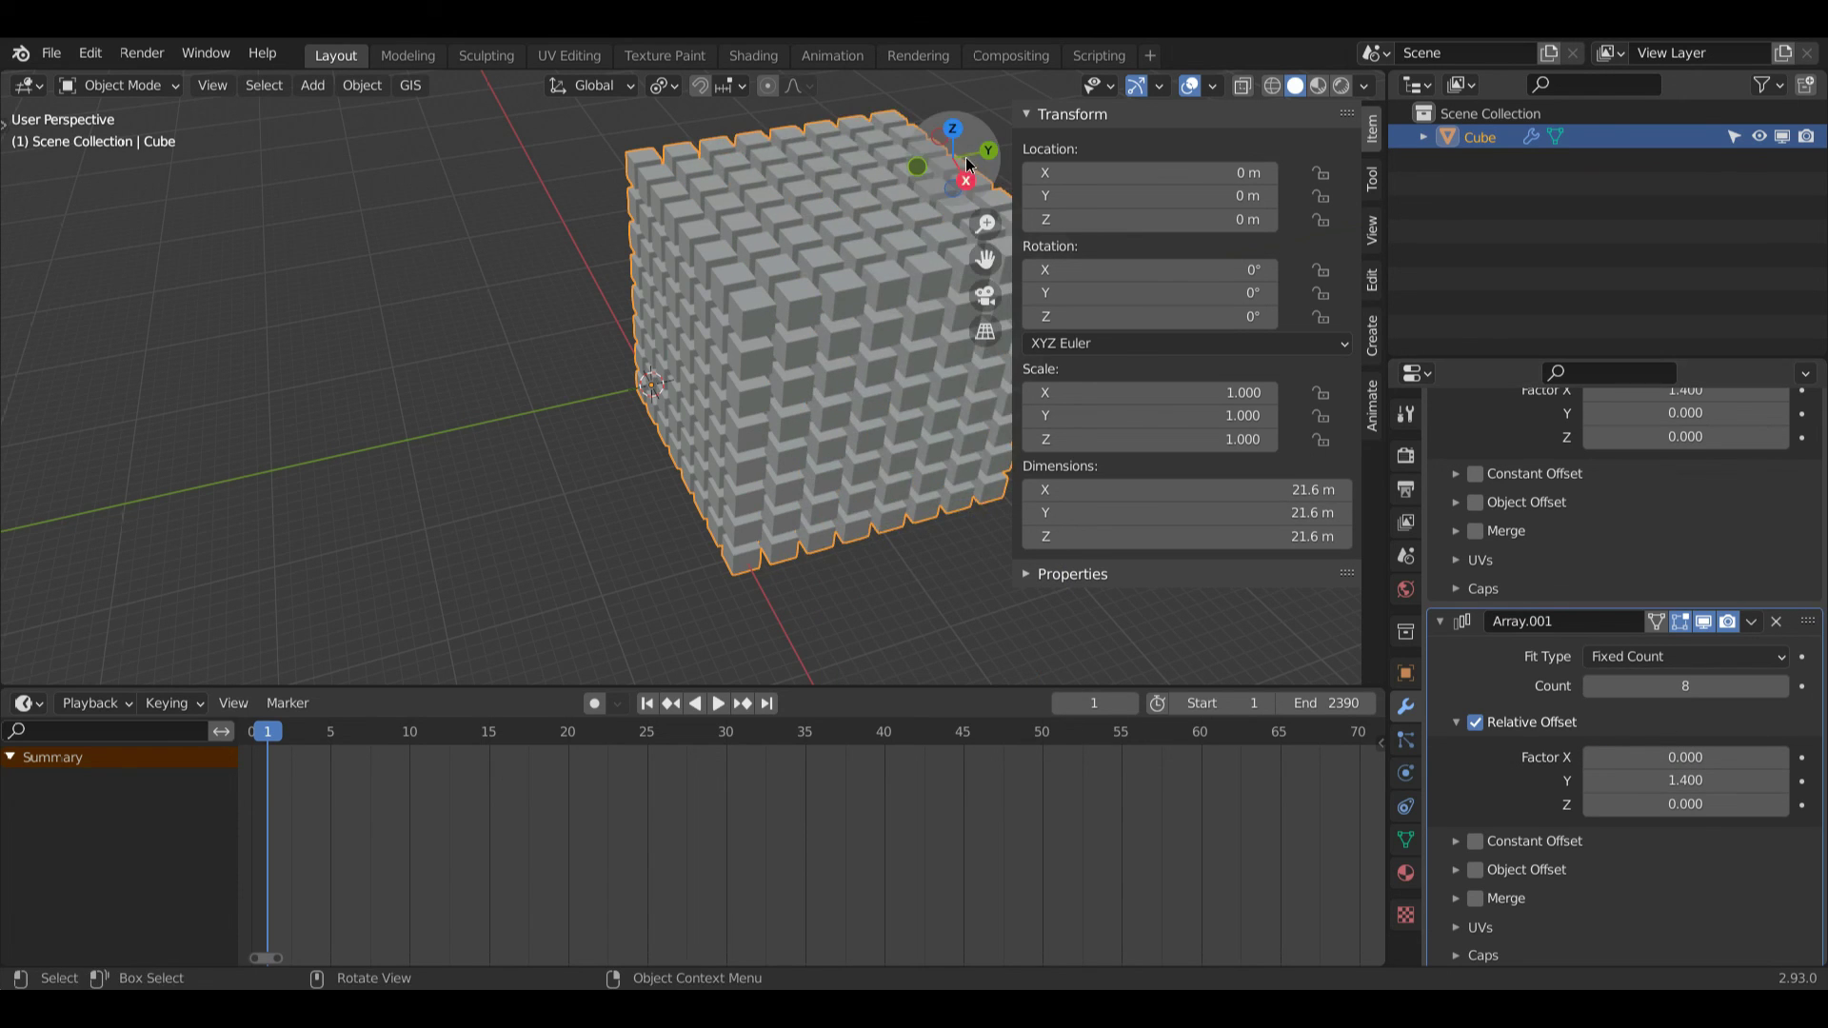
left_click_drag(957, 160, 752, 224)
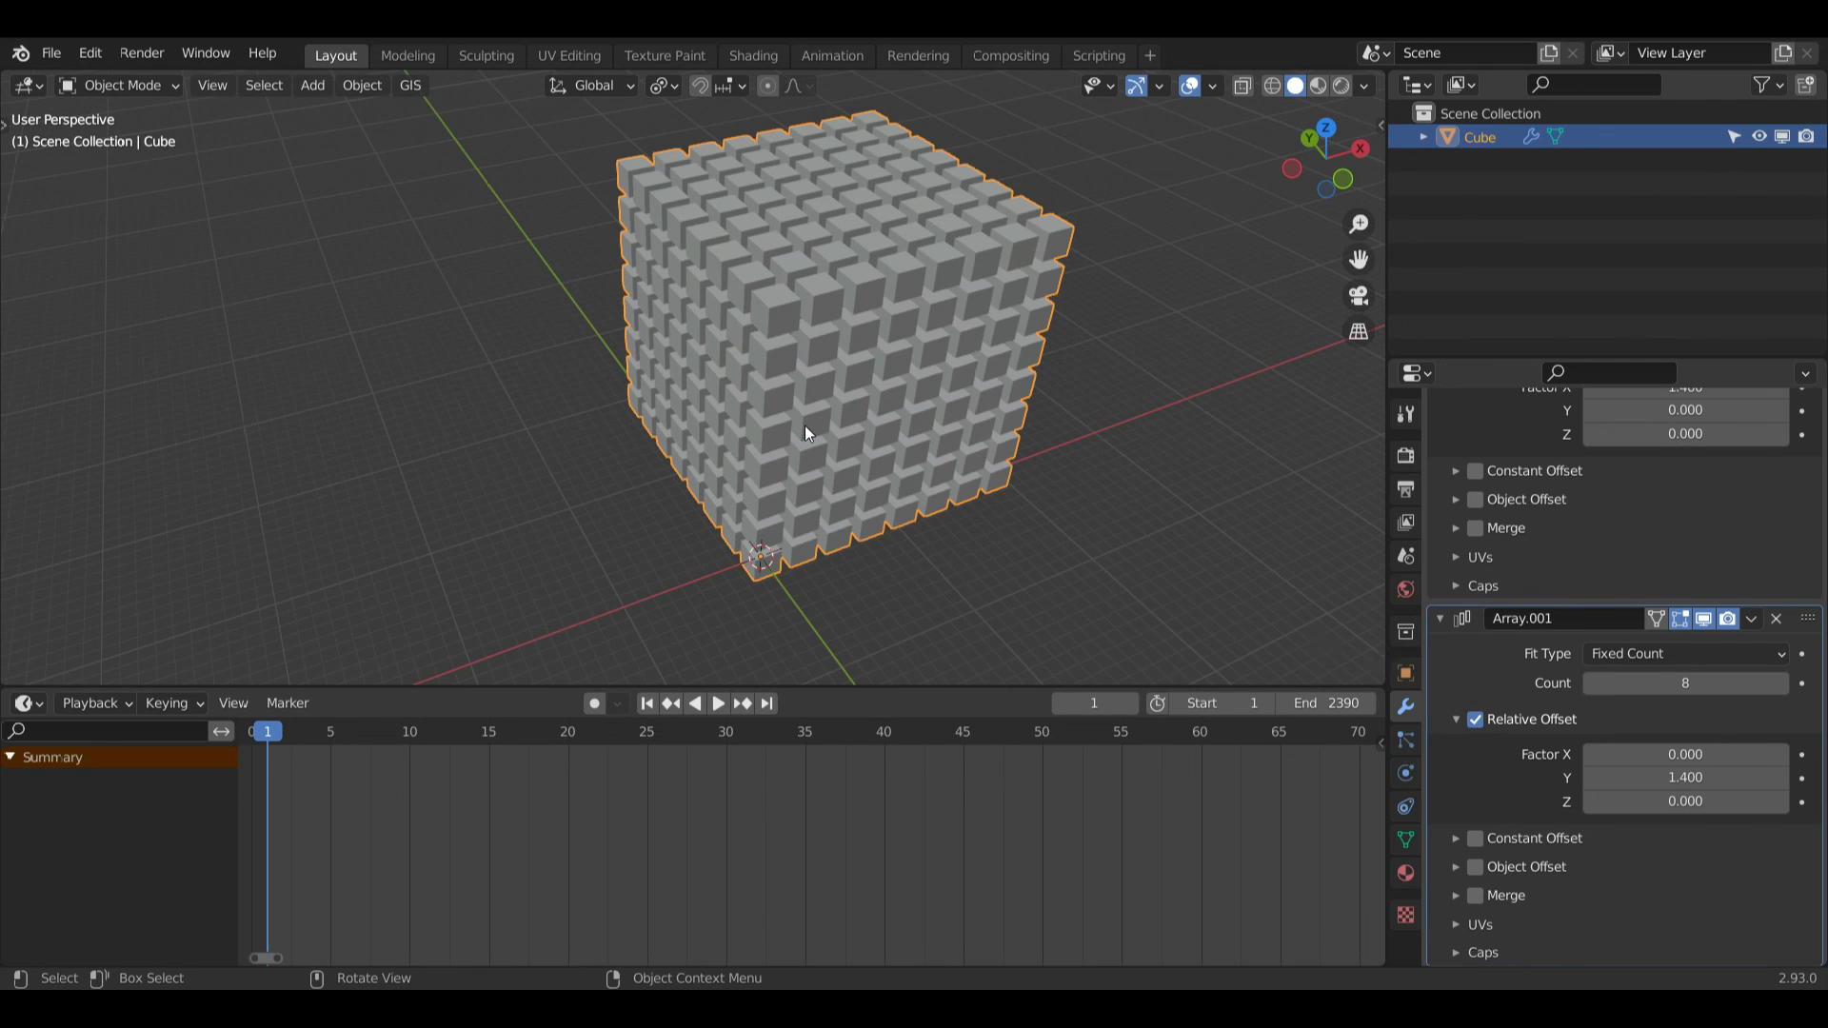